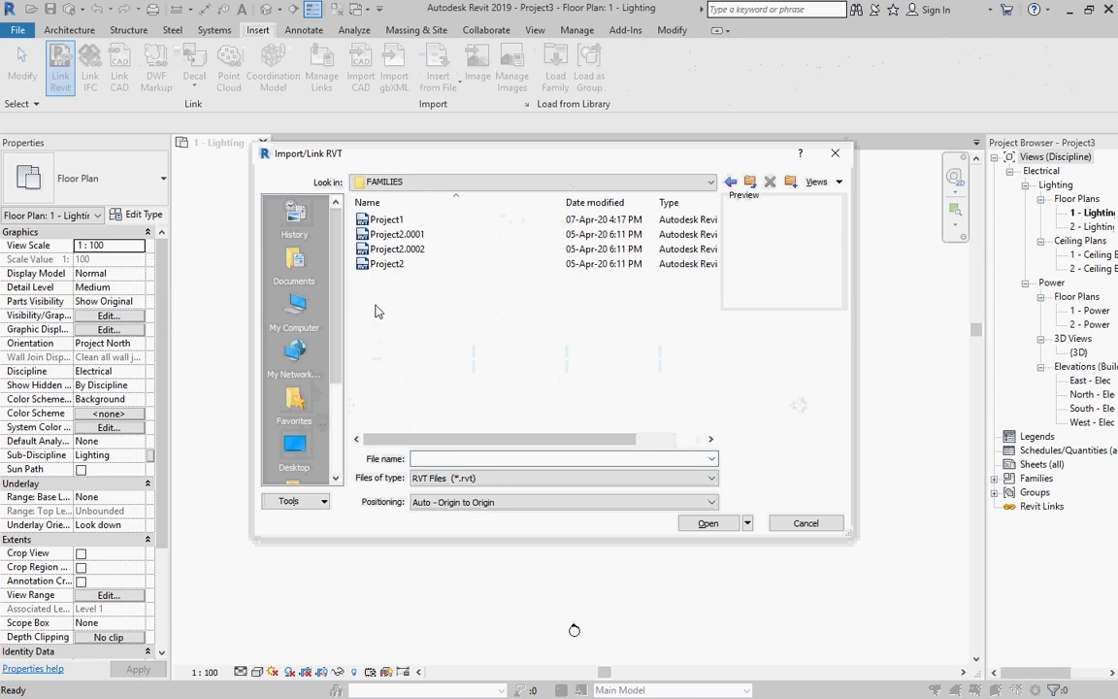
# Link the Project1 Revit model into the project with Auto - Origin to Origin positioning
pyautogui.click(386, 219)
pyautogui.click(708, 523)
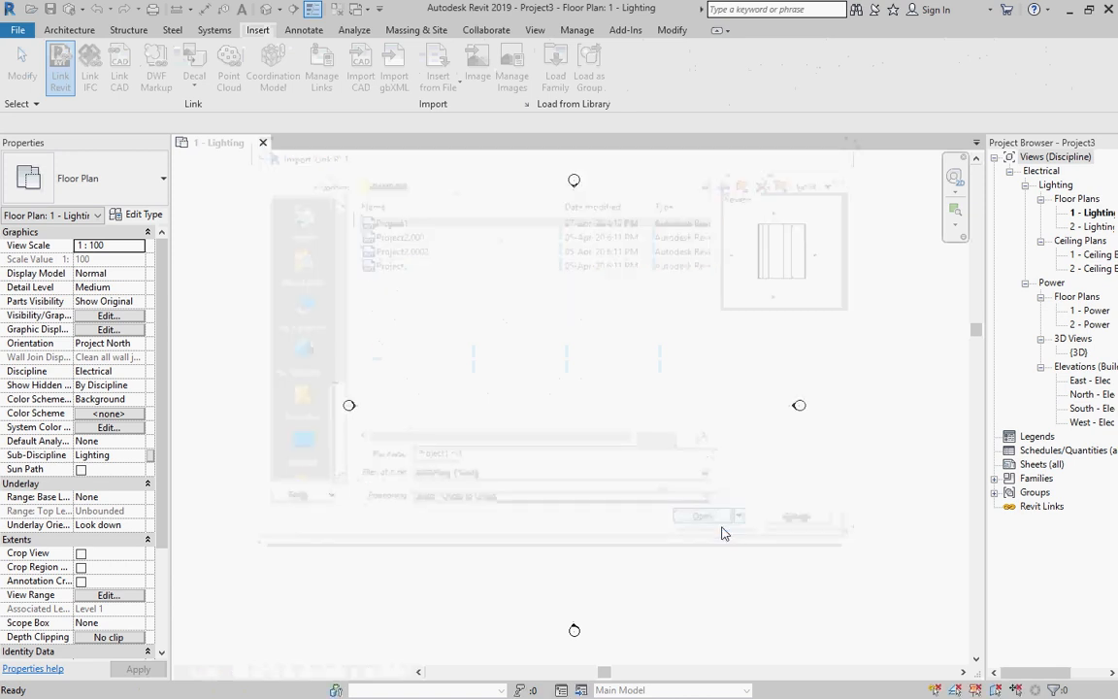
# Open the 1 - Ceiling Elec reflected ceiling plan and assign it the Electrical Ceiling view template
pyautogui.doubleClick(1092, 255)
pyautogui.click(109, 623)
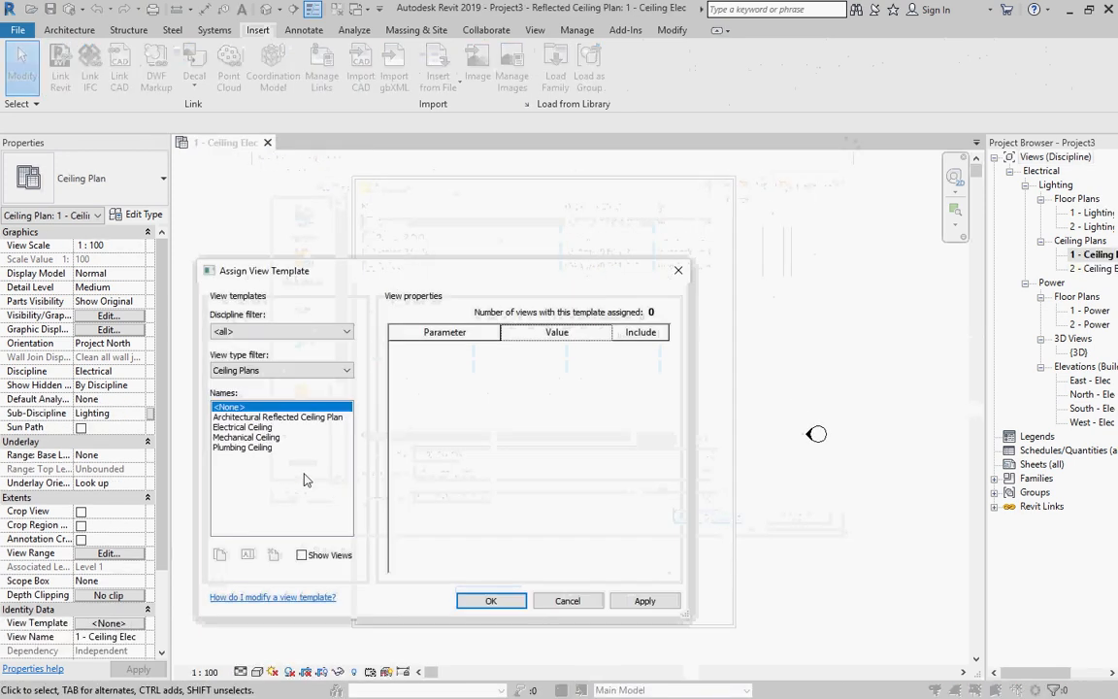
pyautogui.click(242, 428)
pyautogui.click(477, 601)
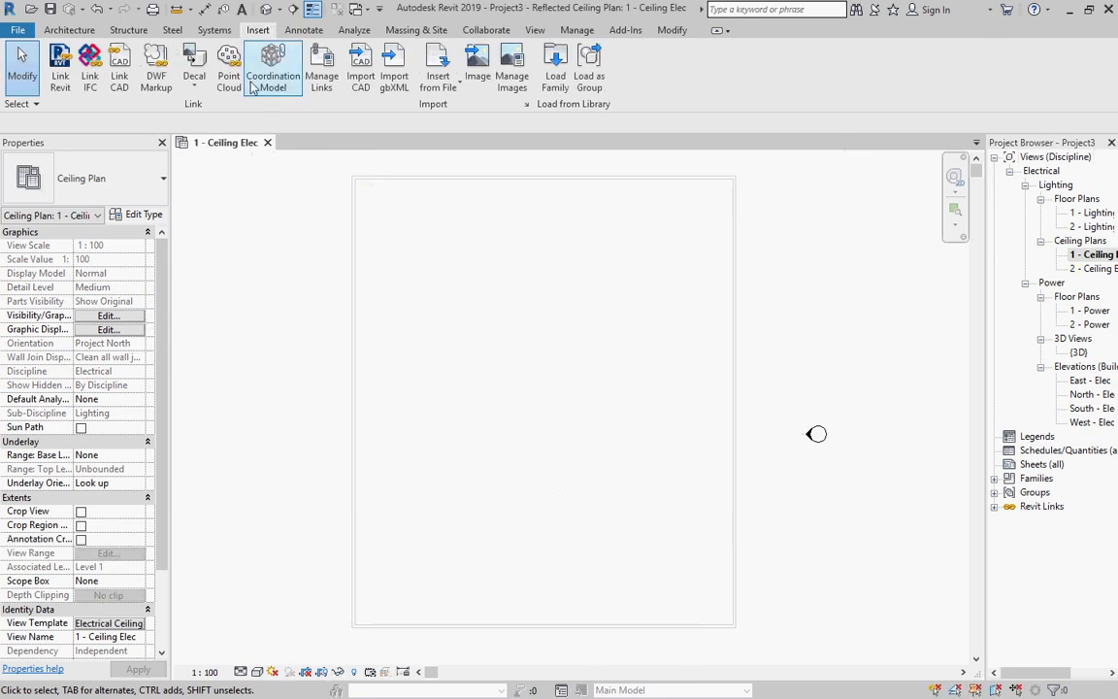
# Draw an L-shaped channel cable tray, 450 mm wide at 2900 mm offset, about 21400 mm up beside the left wall and across below the upper wall
pyautogui.click(213, 30)
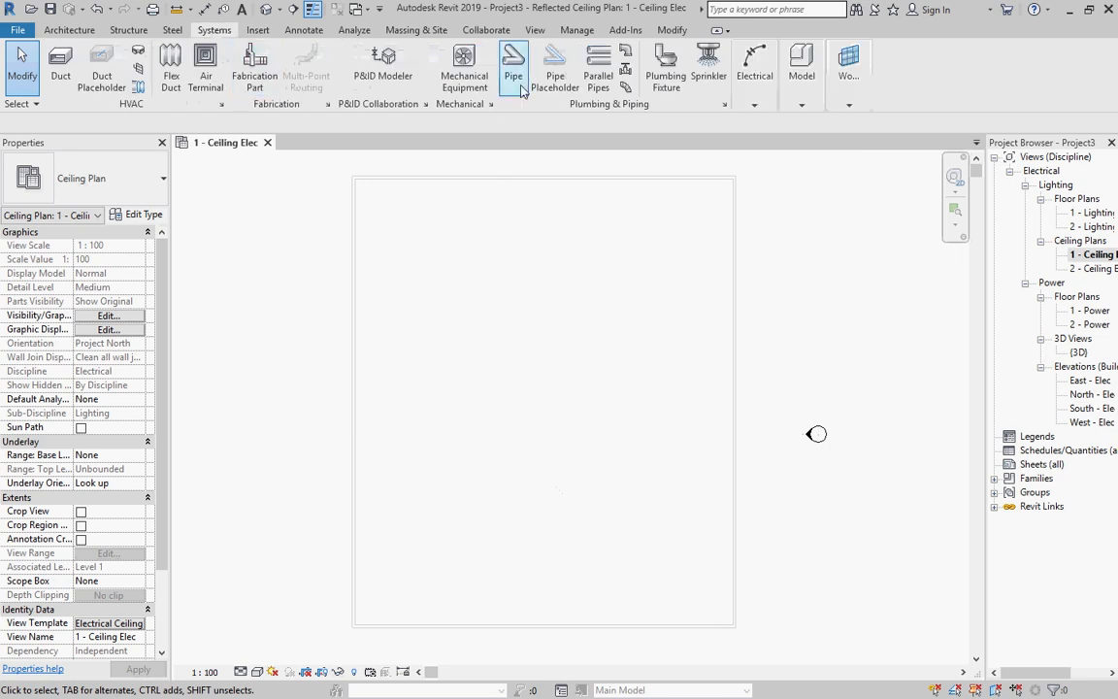
pyautogui.click(758, 103)
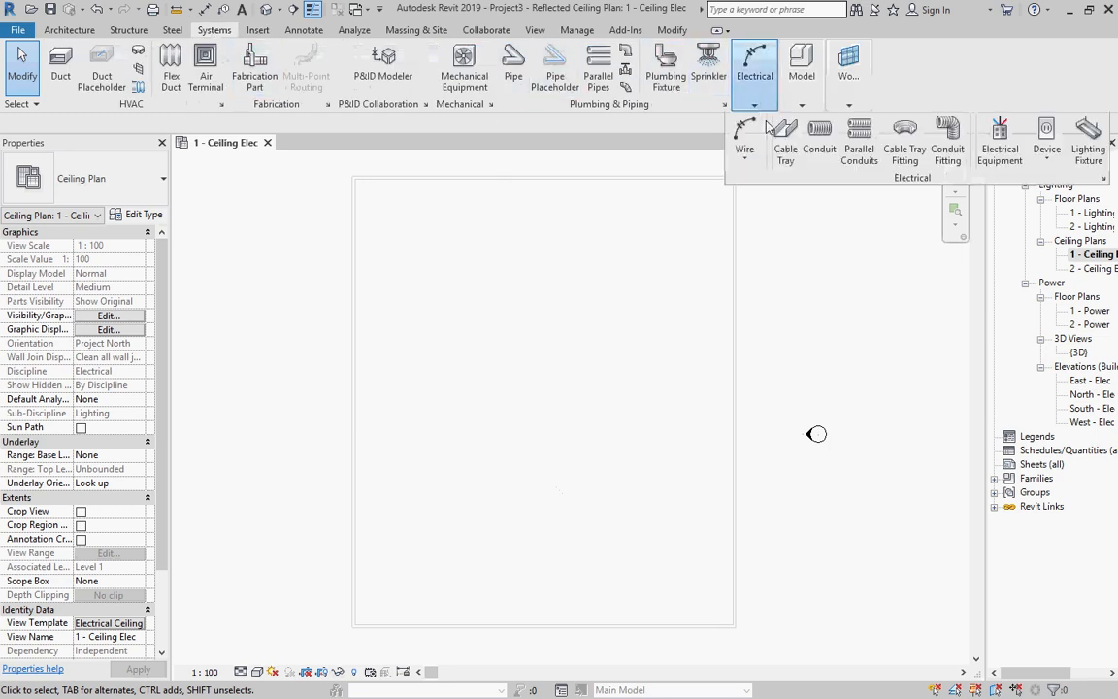
pyautogui.click(786, 145)
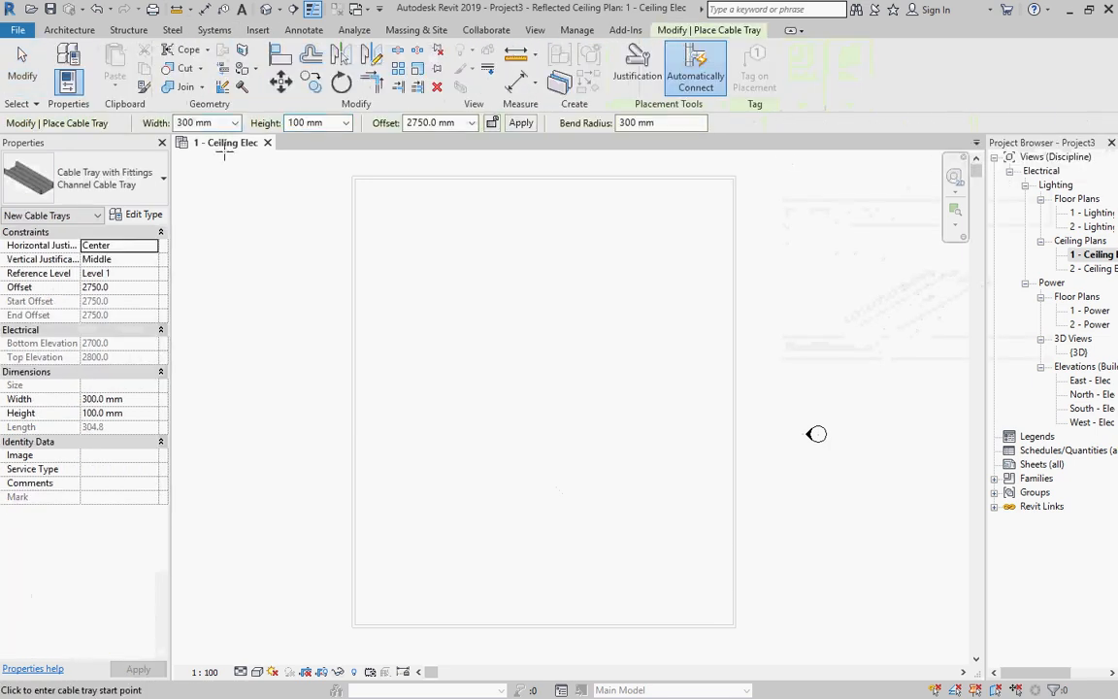
pyautogui.click(234, 122)
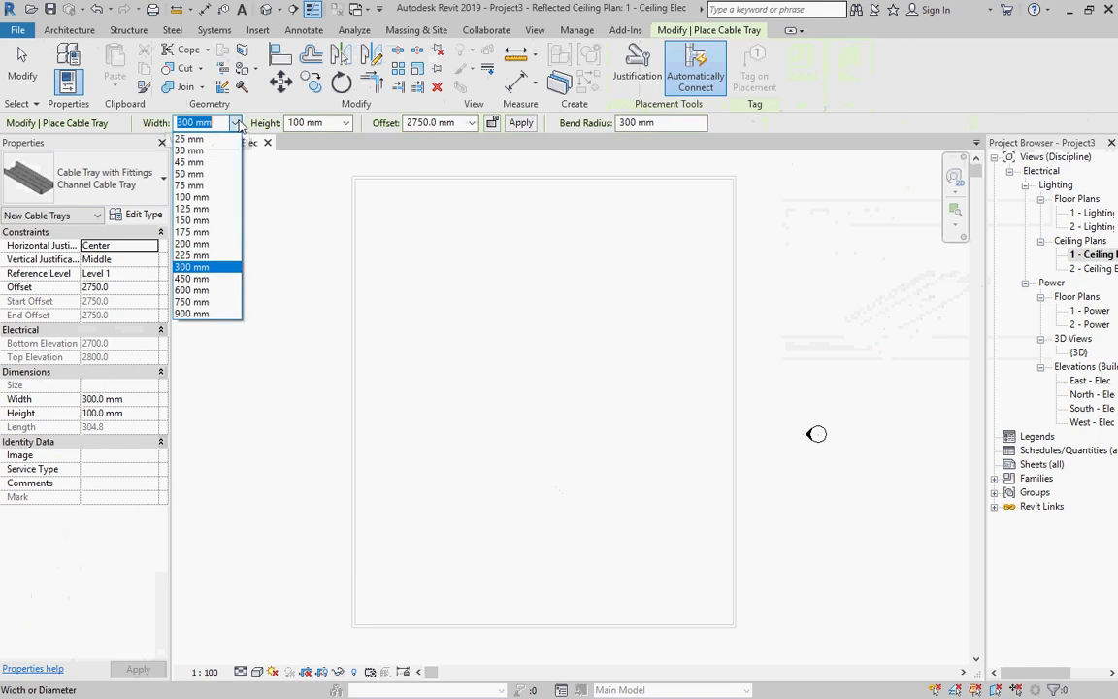
pyautogui.click(199, 279)
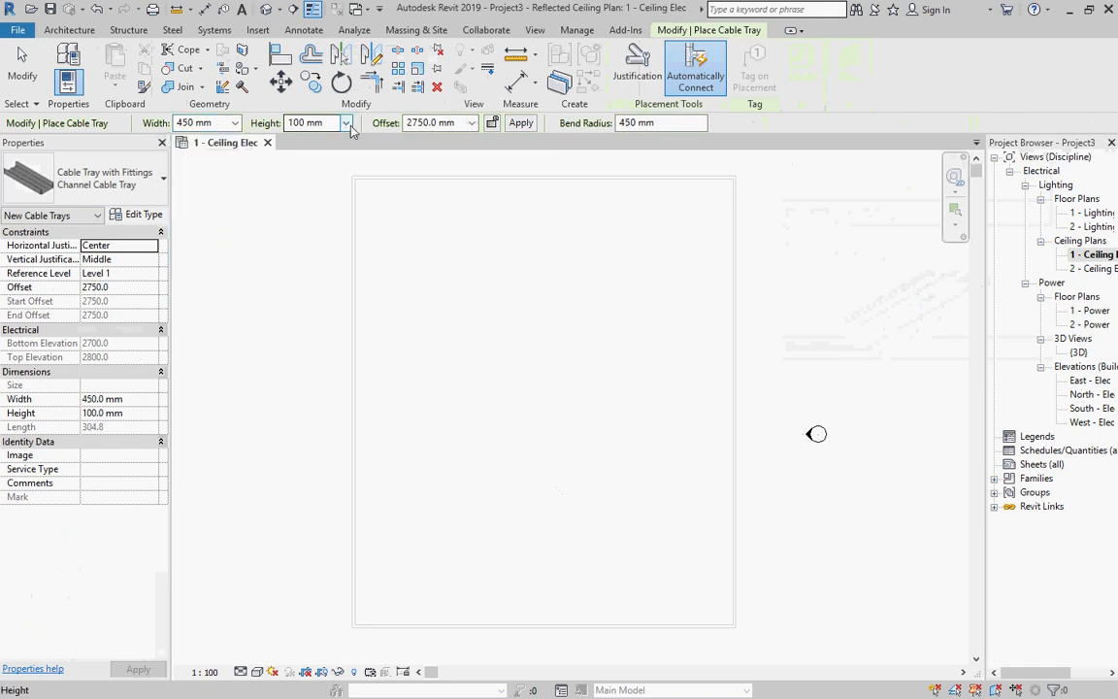
pyautogui.click(472, 125)
pyautogui.click(472, 124)
pyautogui.write('2')
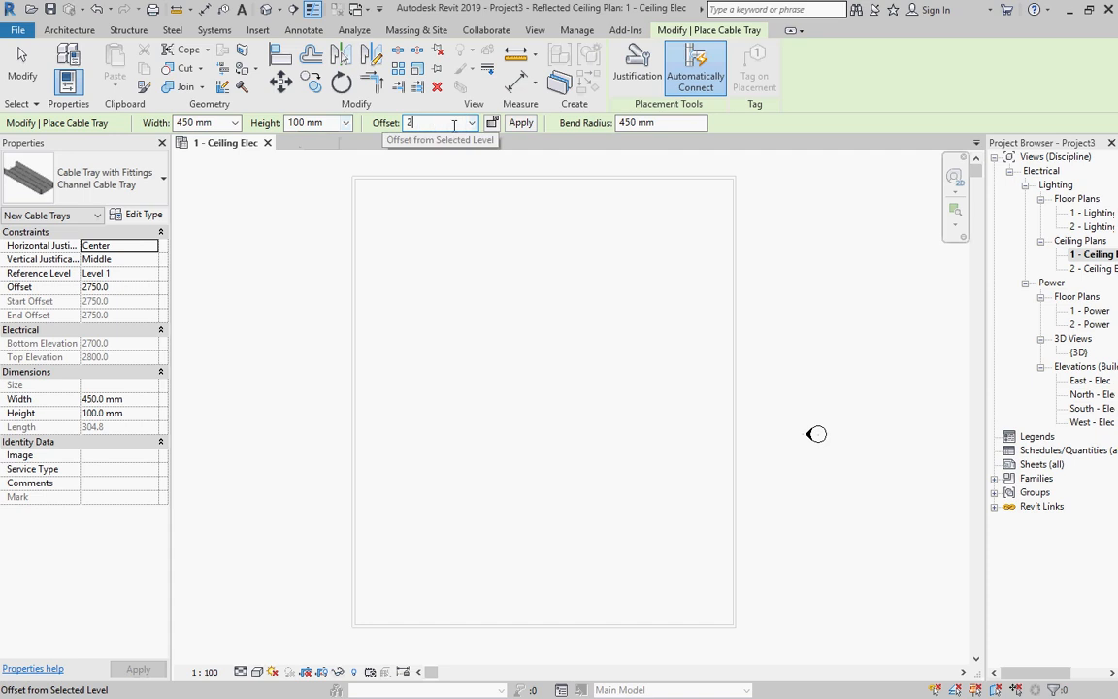
pyautogui.write('900')
pyautogui.press('Return')
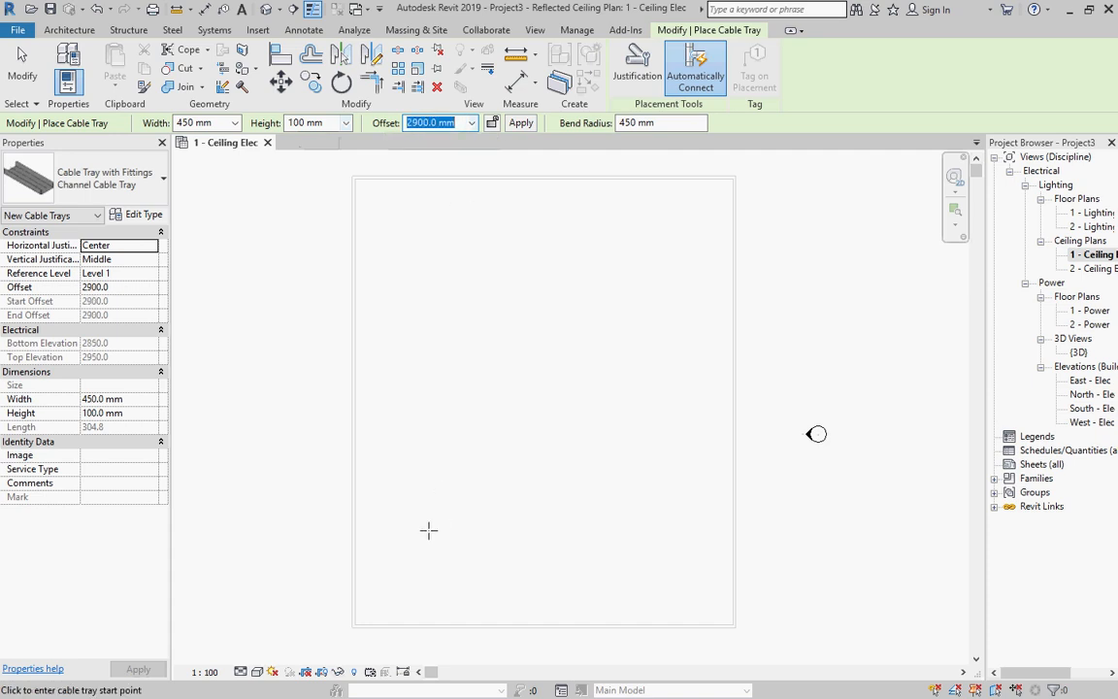
pyautogui.click(406, 536)
pyautogui.click(407, 244)
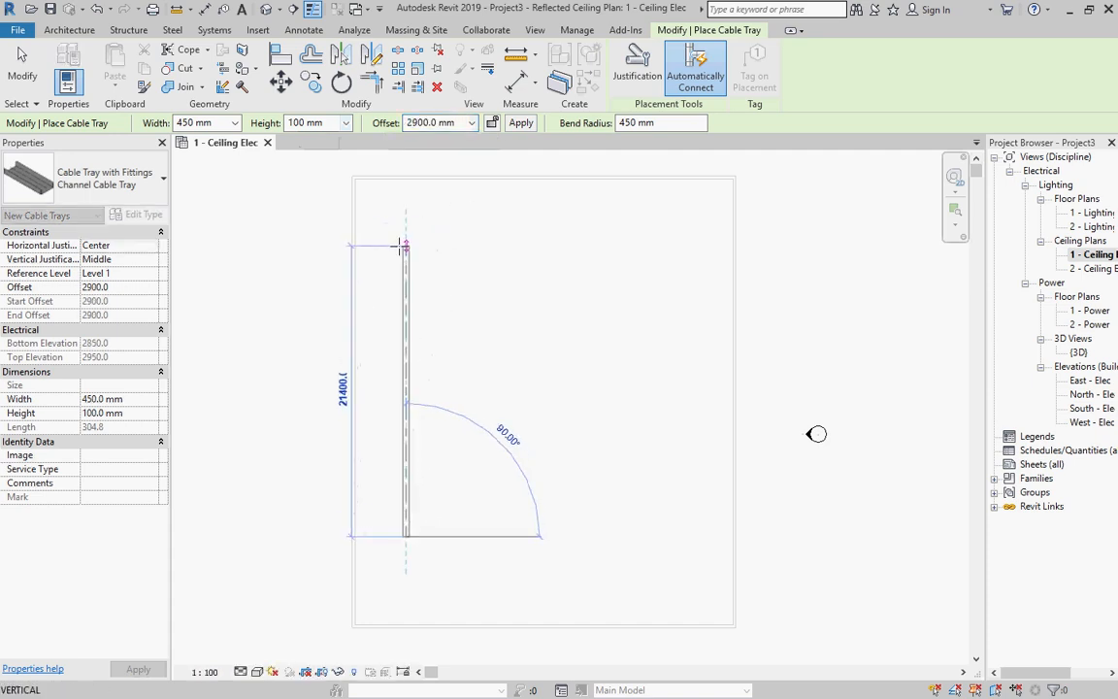
pyautogui.click(660, 246)
pyautogui.press('Escape')
pyautogui.press('Escape')
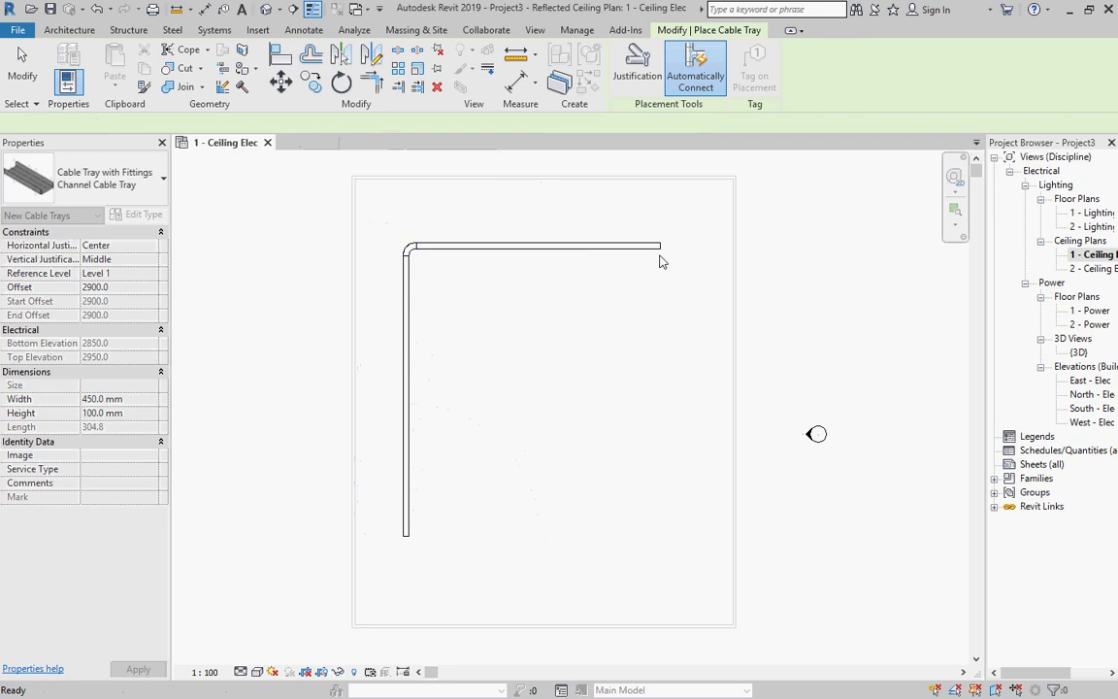
# Draw a second L-shaped cable tray, 600 mm wide, inside the first one, with a vertical leg about 19400 mm long and a parallel horizontal leg
pyautogui.moveTo(737, 116)
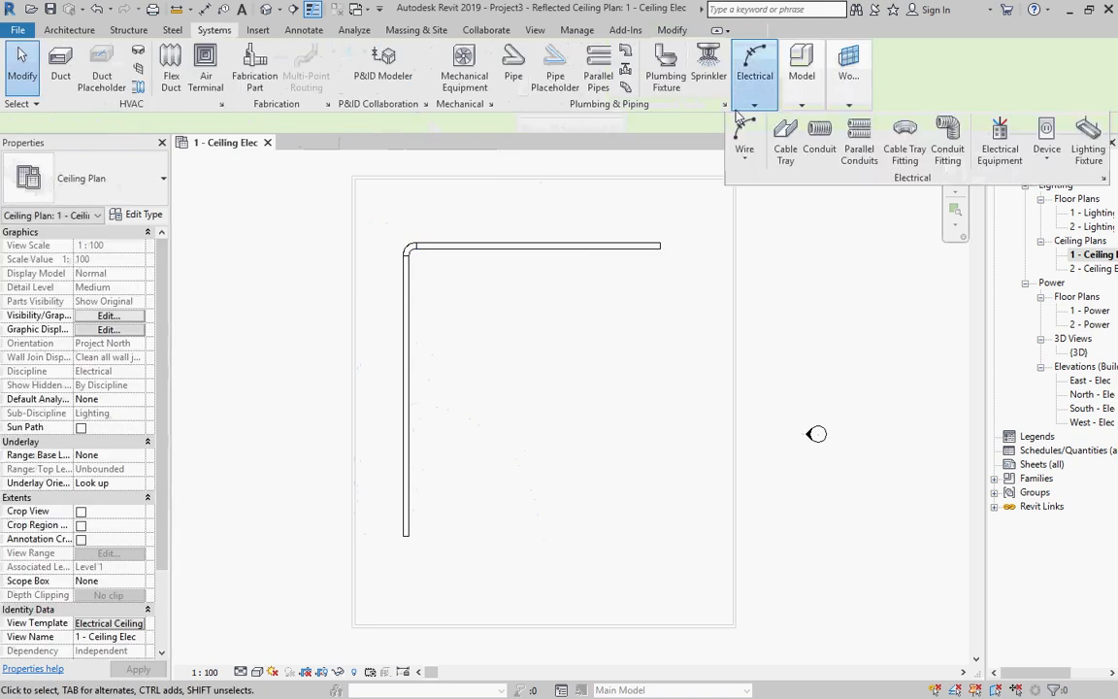
pyautogui.click(781, 143)
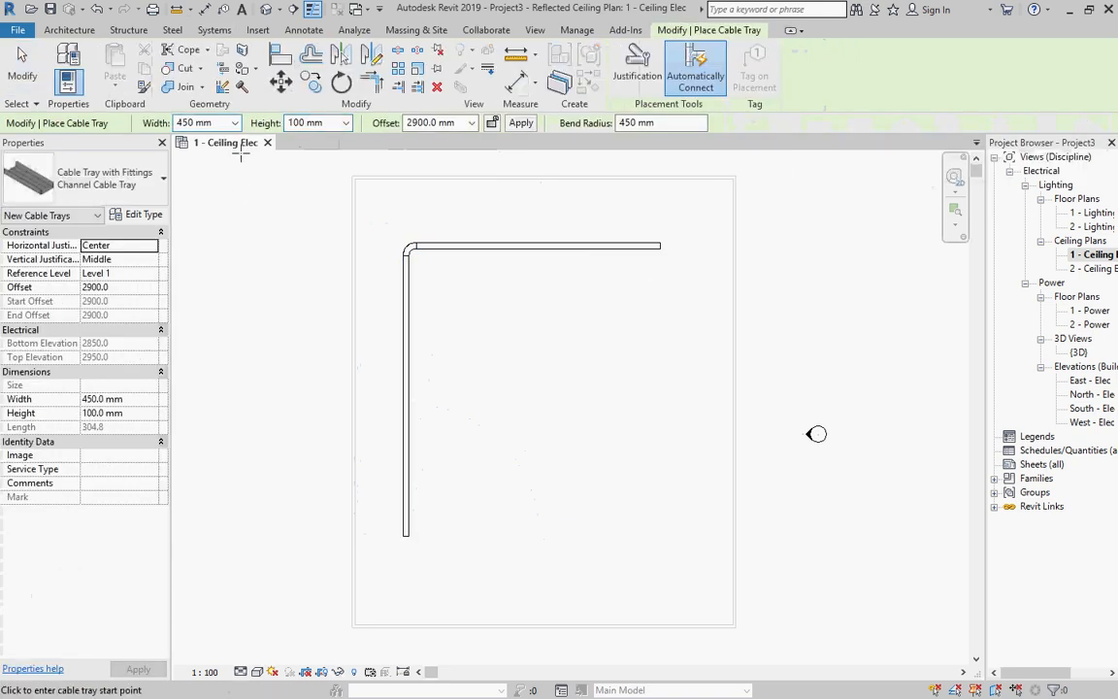
pyautogui.click(235, 122)
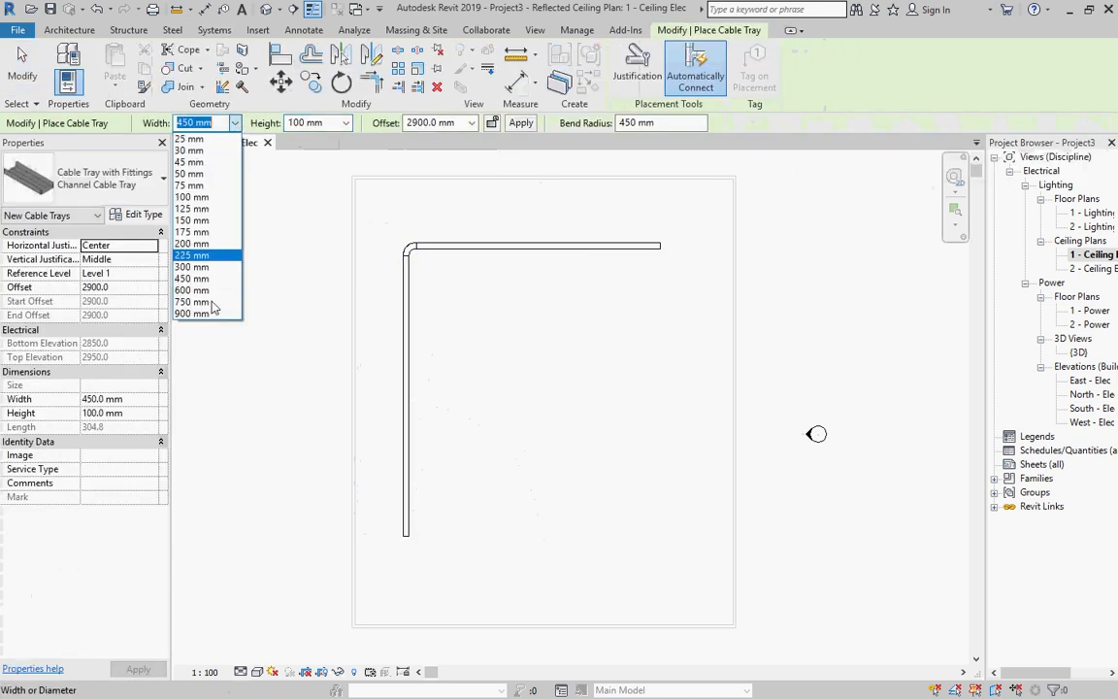
pyautogui.click(191, 290)
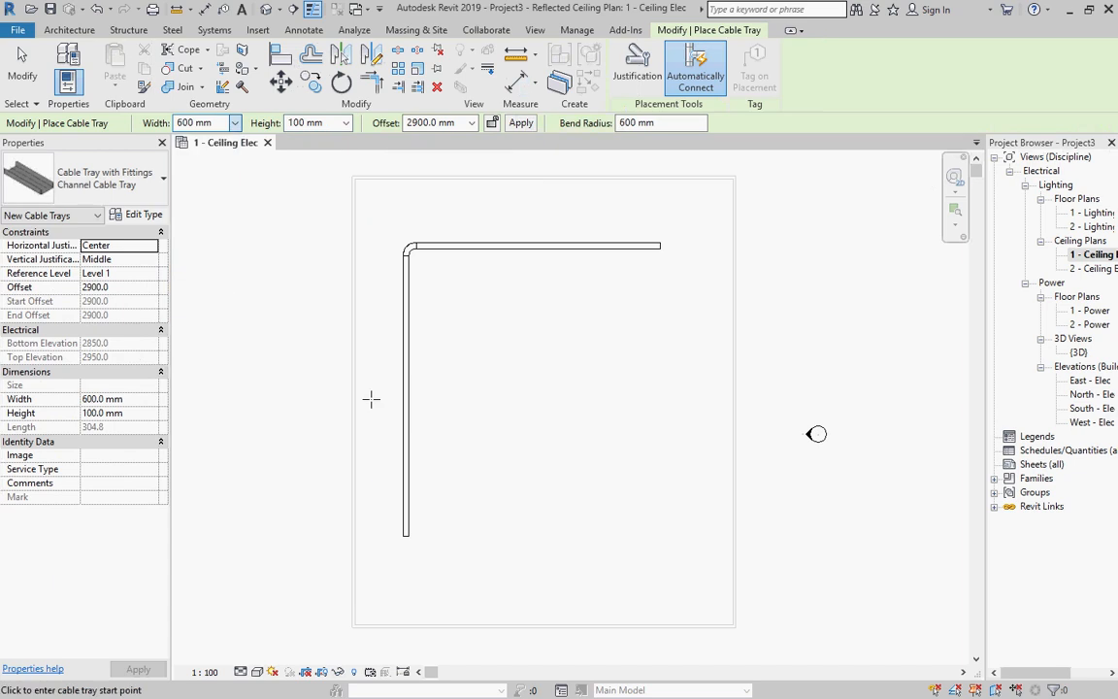
pyautogui.click(449, 535)
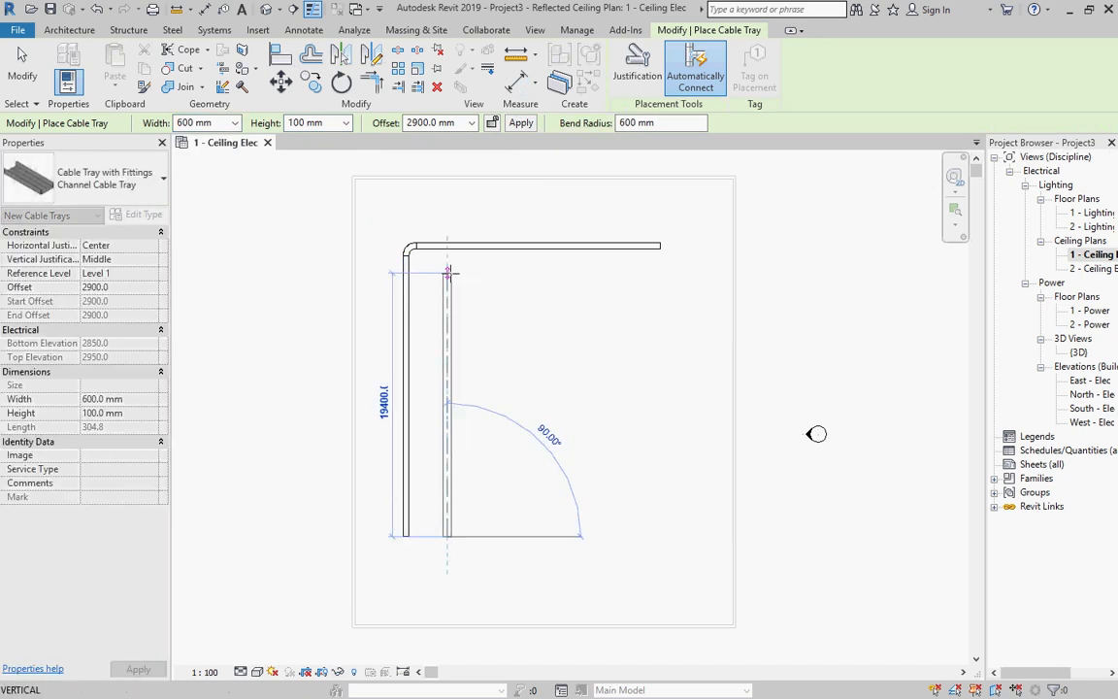
pyautogui.click(448, 273)
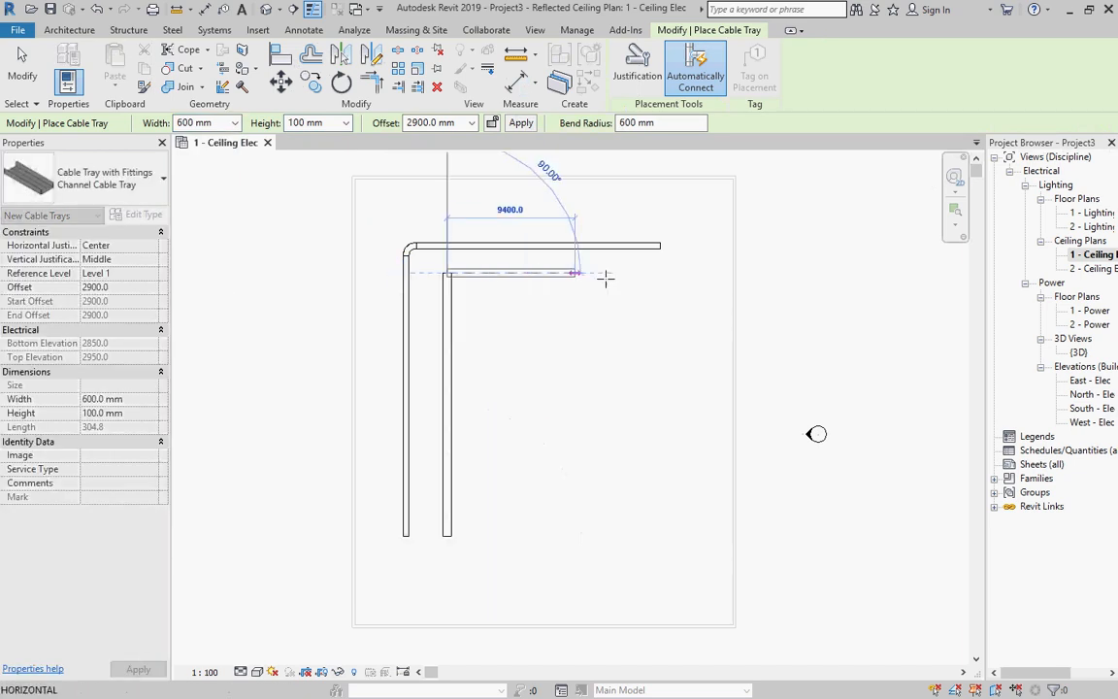
pyautogui.click(660, 274)
pyautogui.press('Escape')
pyautogui.press('Escape')
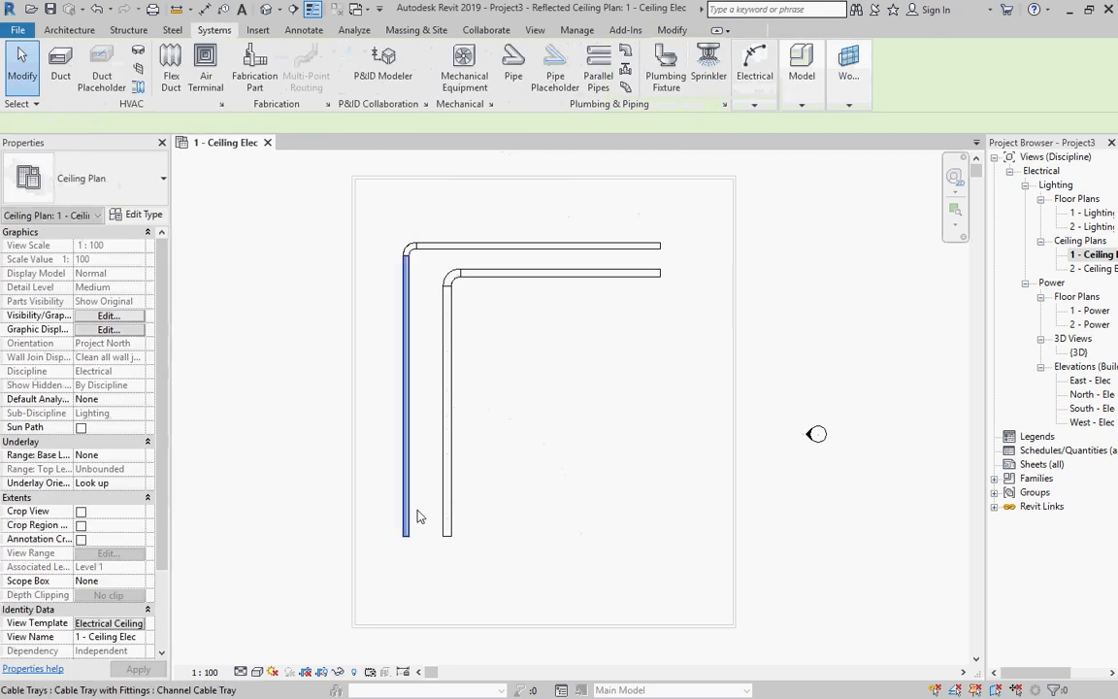
# Examine the size and elevation properties of the outer cable tray's vertical run
pyautogui.click(409, 515)
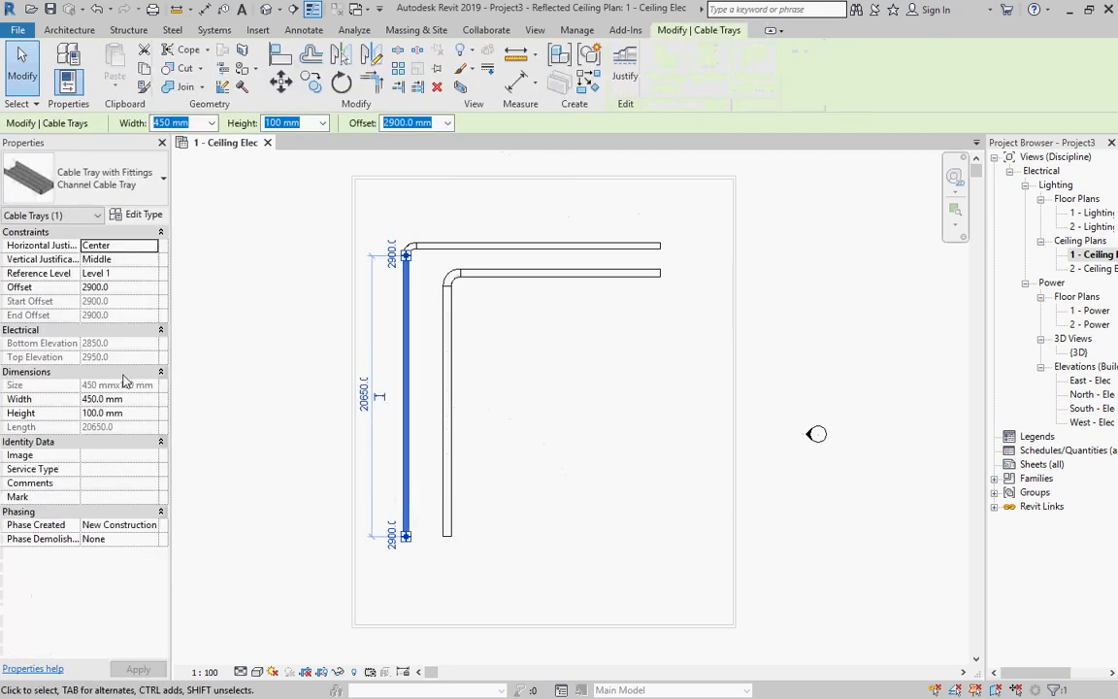
pyautogui.click(482, 441)
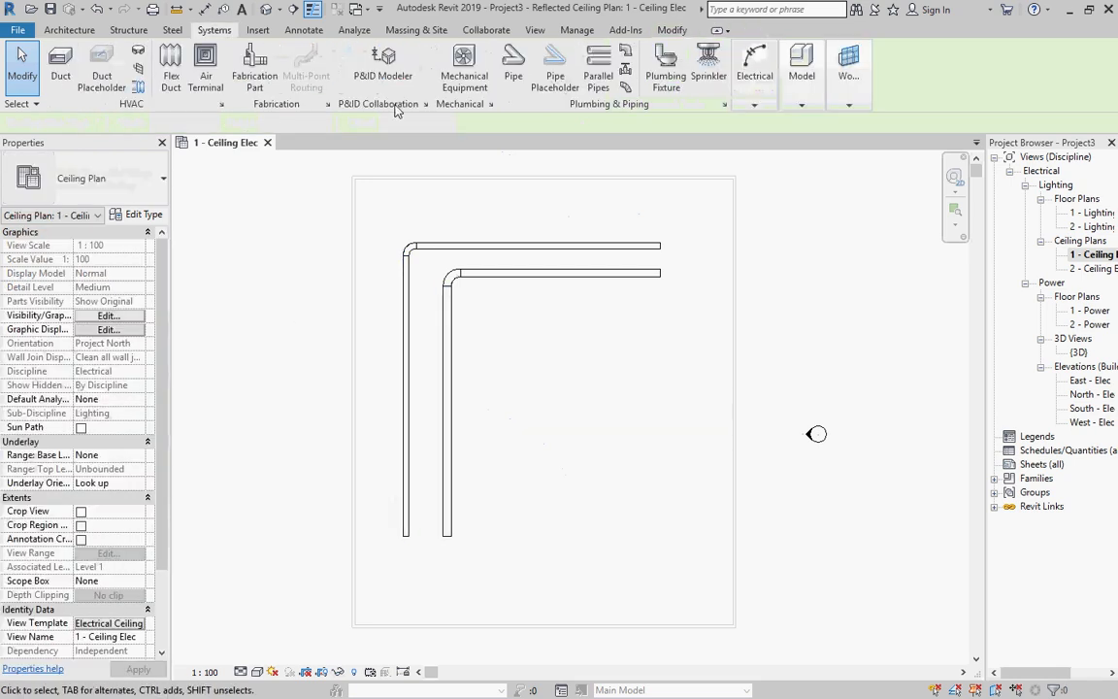
# Tag the outer cable tray's horizontal run by category, with a horizontal tag and an attached-end leader
pyautogui.click(304, 32)
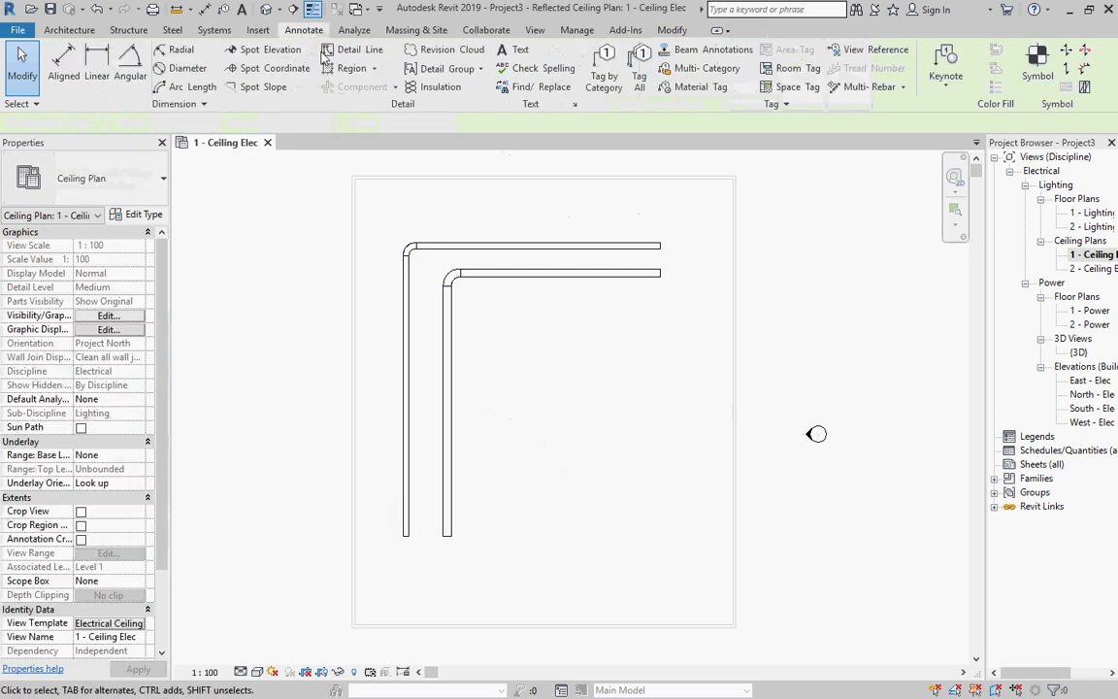
pyautogui.click(603, 87)
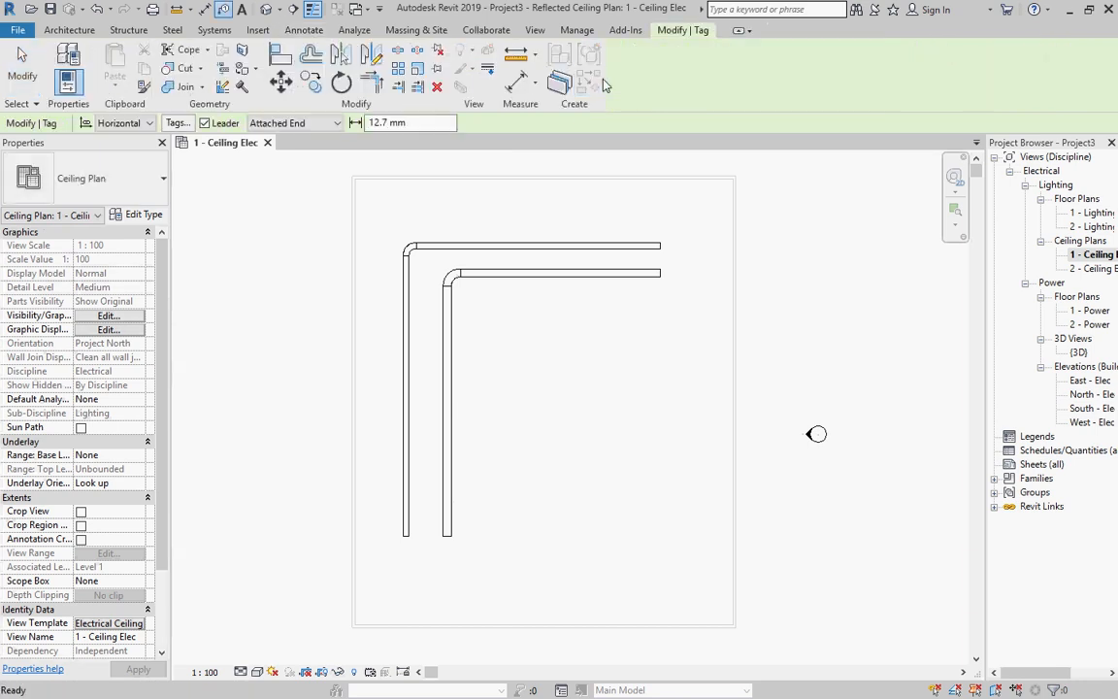
pyautogui.click(486, 240)
pyautogui.press('Escape')
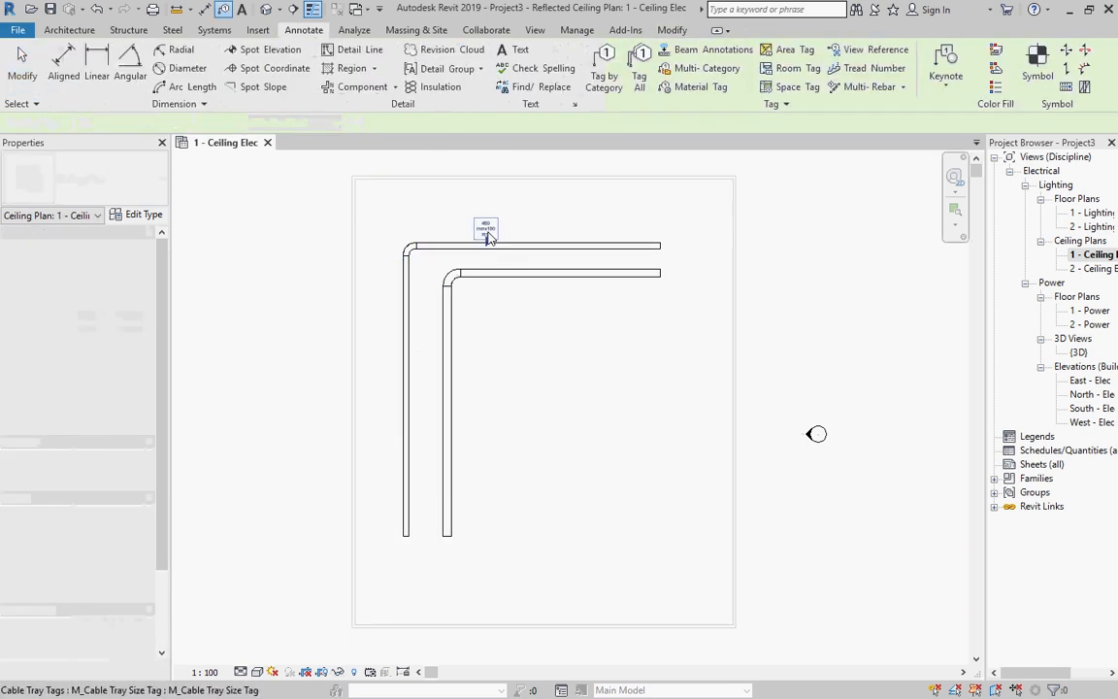
# In the M_Cable Tray Size Tag family, add Bottom Elevation with prefix BOT to the label and a line break after Size
pyautogui.click(487, 236)
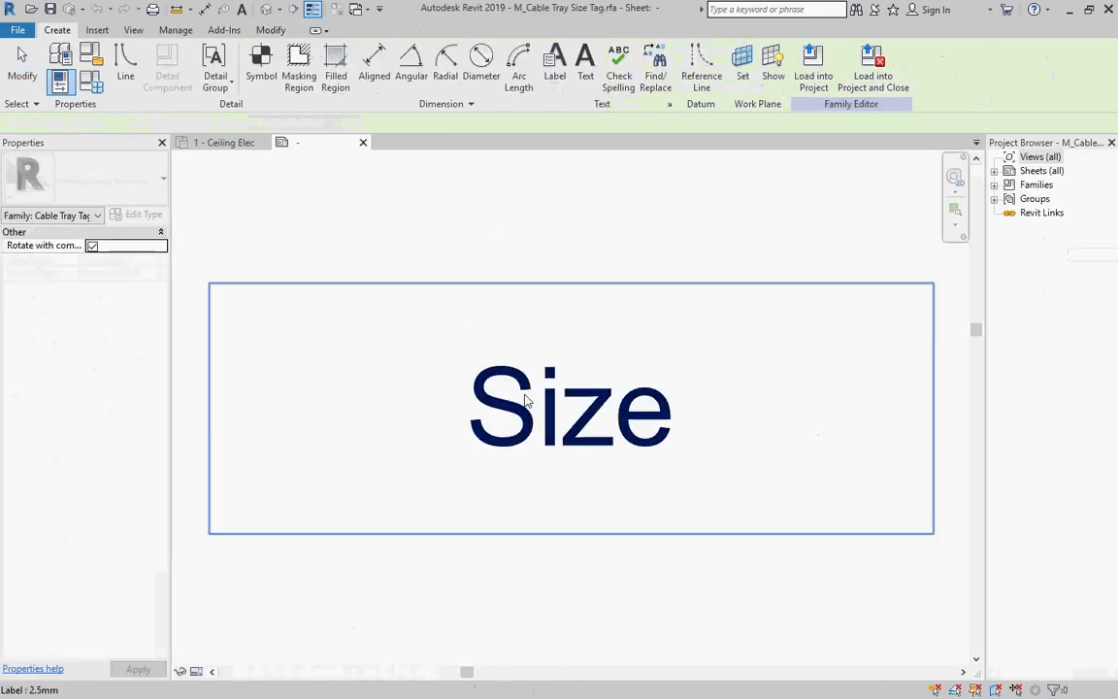
pyautogui.click(526, 400)
pyautogui.click(536, 78)
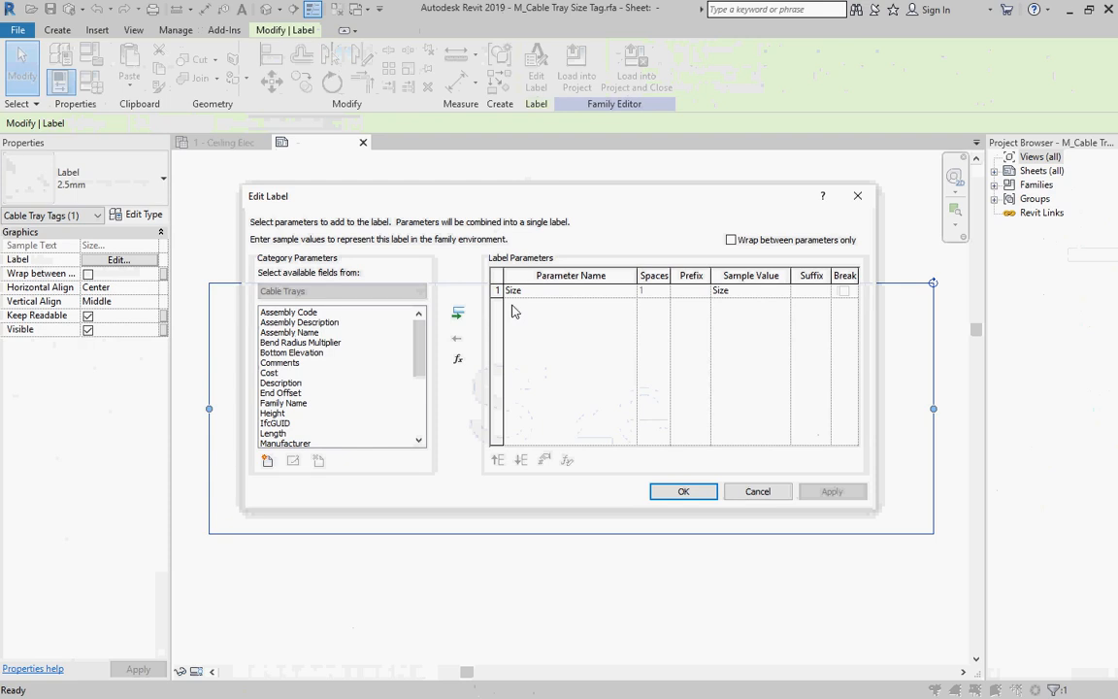
pyautogui.click(534, 291)
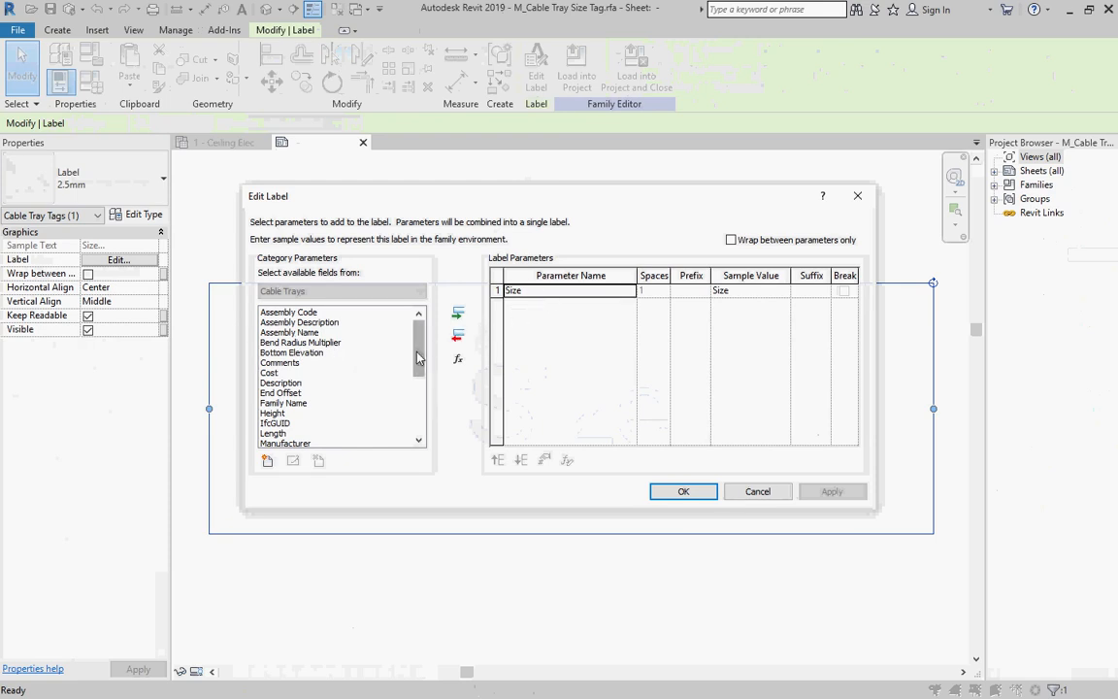
pyautogui.click(328, 353)
pyautogui.click(458, 313)
pyautogui.click(685, 305)
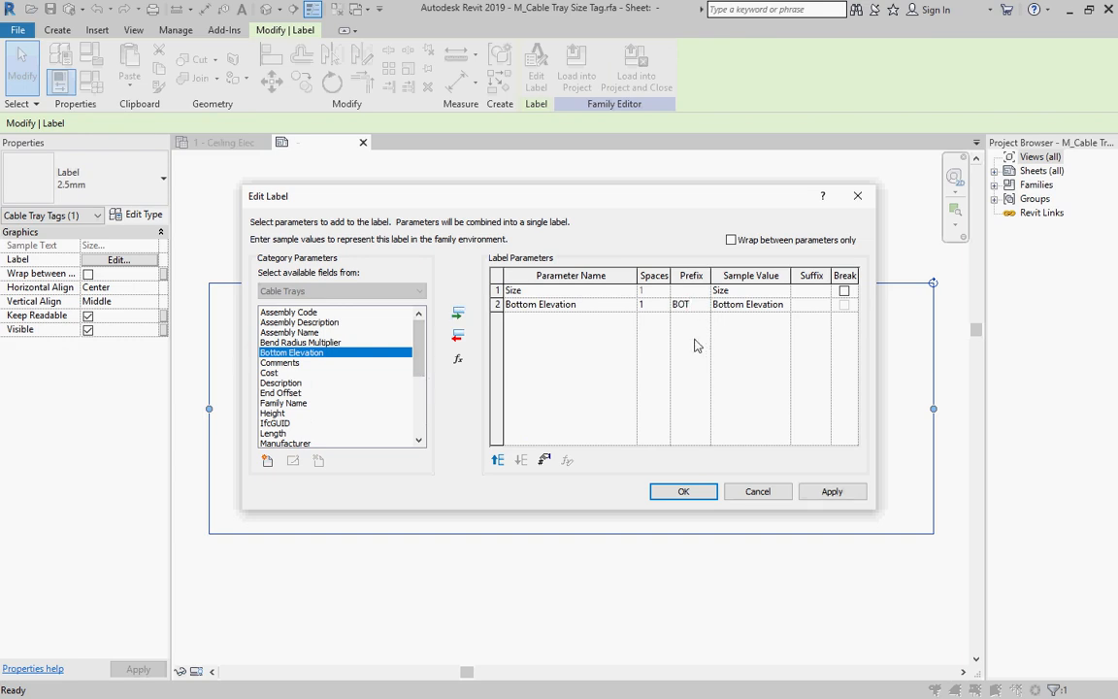
pyautogui.write('BOT')
pyautogui.press('Return')
pyautogui.click(844, 291)
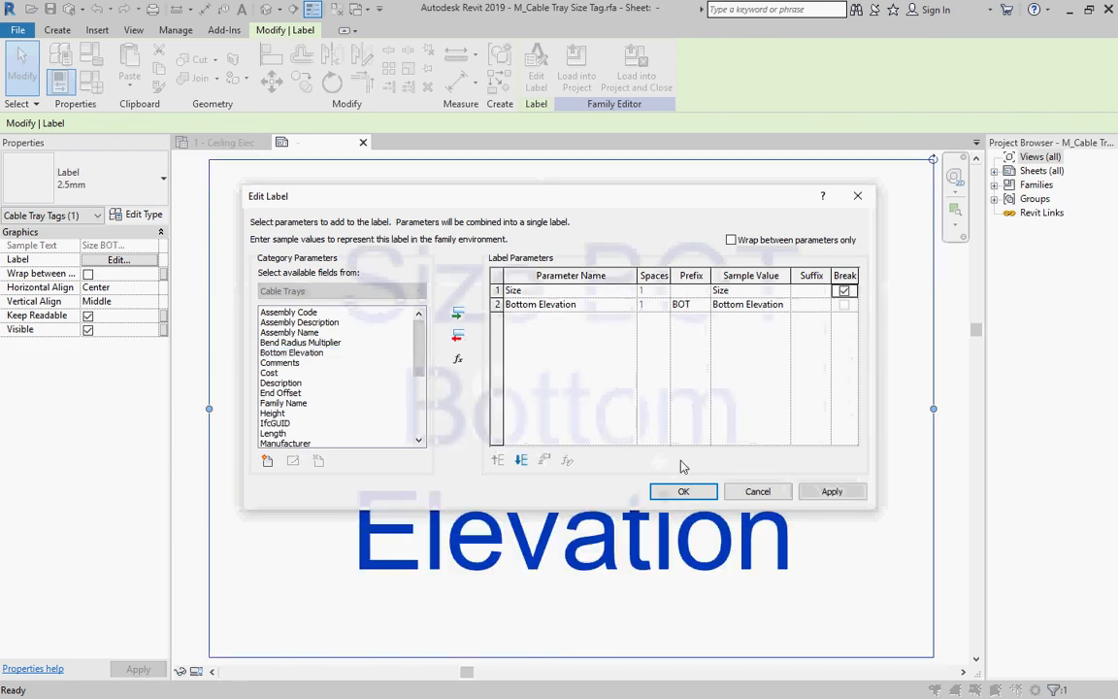
pyautogui.click(683, 492)
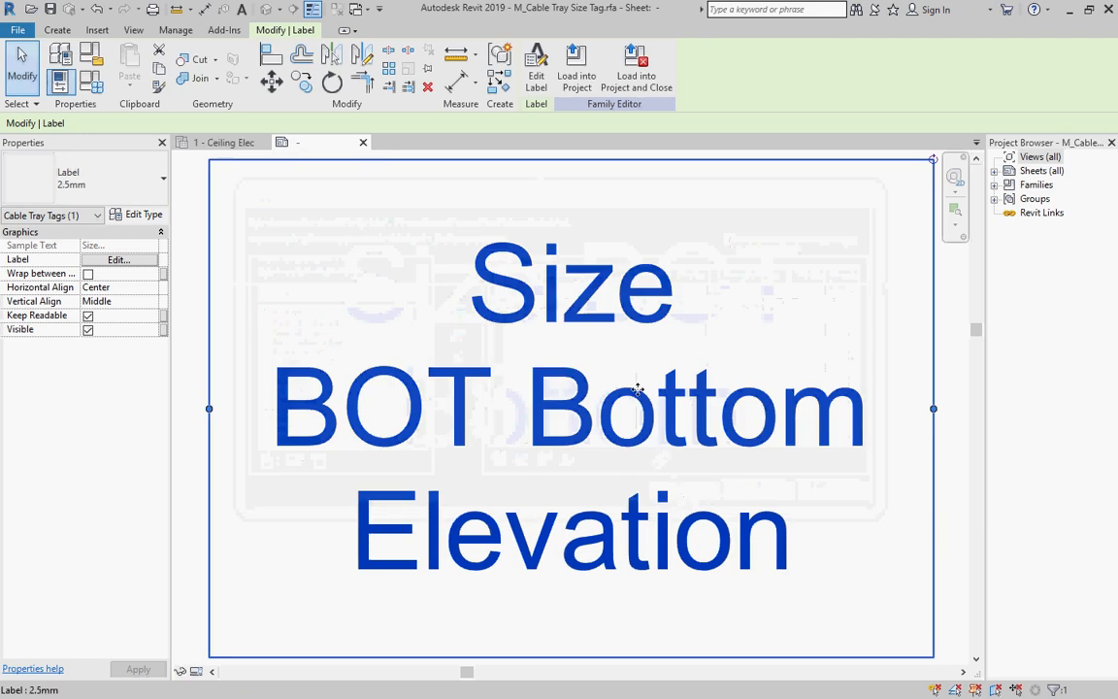
# Load the edited cable tray tag family into the project, replacing the version in use
pyautogui.scroll(-2, 638, 389)
pyautogui.click(577, 79)
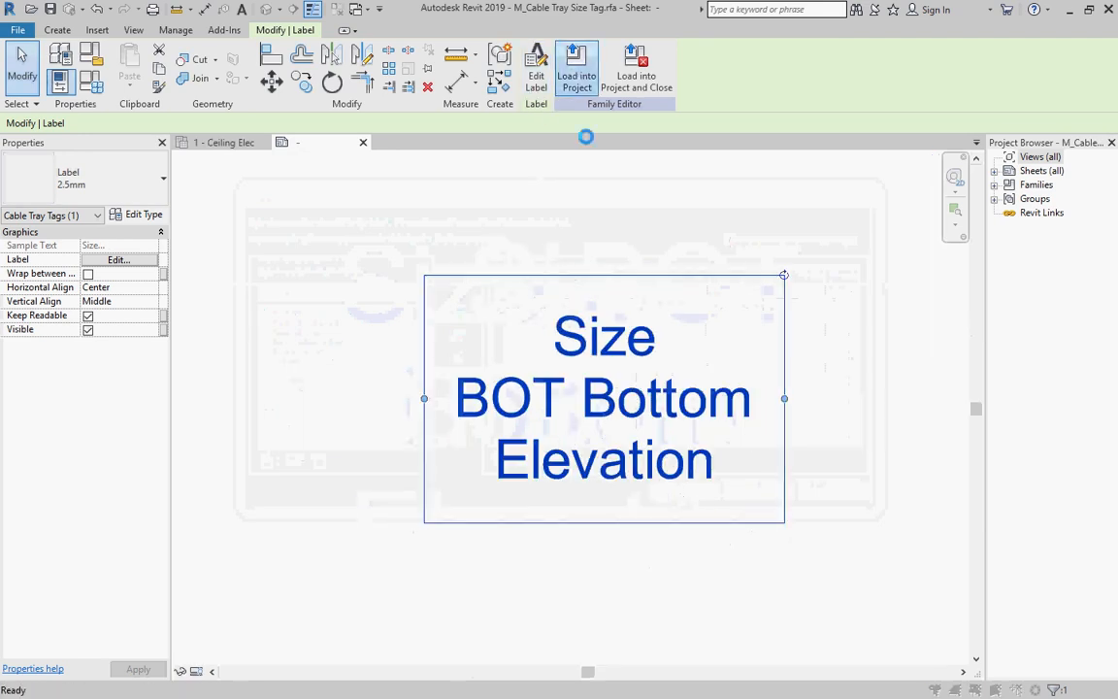
pyautogui.click(581, 358)
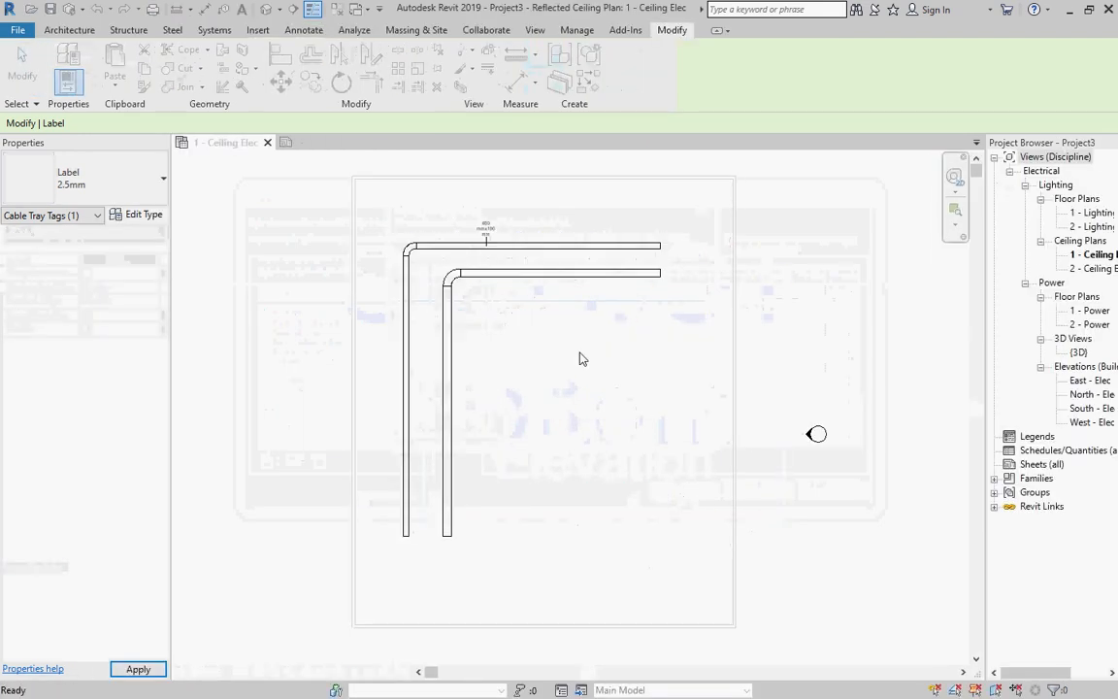
# Move the cable tray tag up and right of its tray and adjust the leader elbow into a vertical line with a short horizontal shoulder
pyautogui.scroll(4, 500, 233)
pyautogui.click(515, 231)
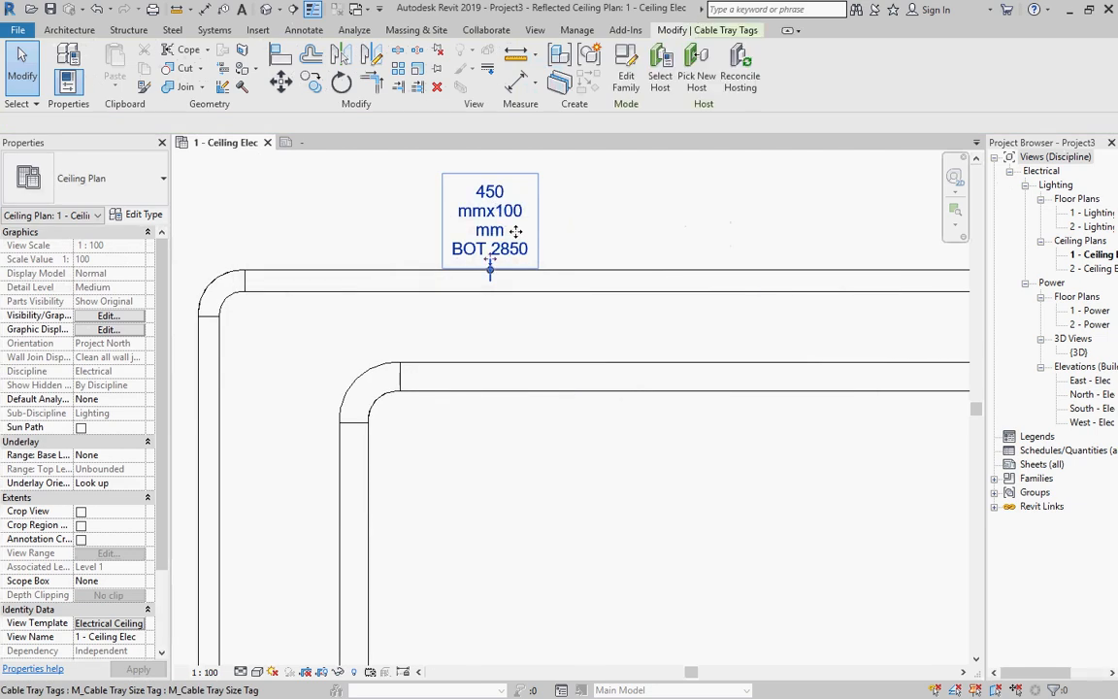
pyautogui.scroll(-1, 569, 497)
pyautogui.scroll(-2, 539, 335)
pyautogui.scroll(3, 534, 320)
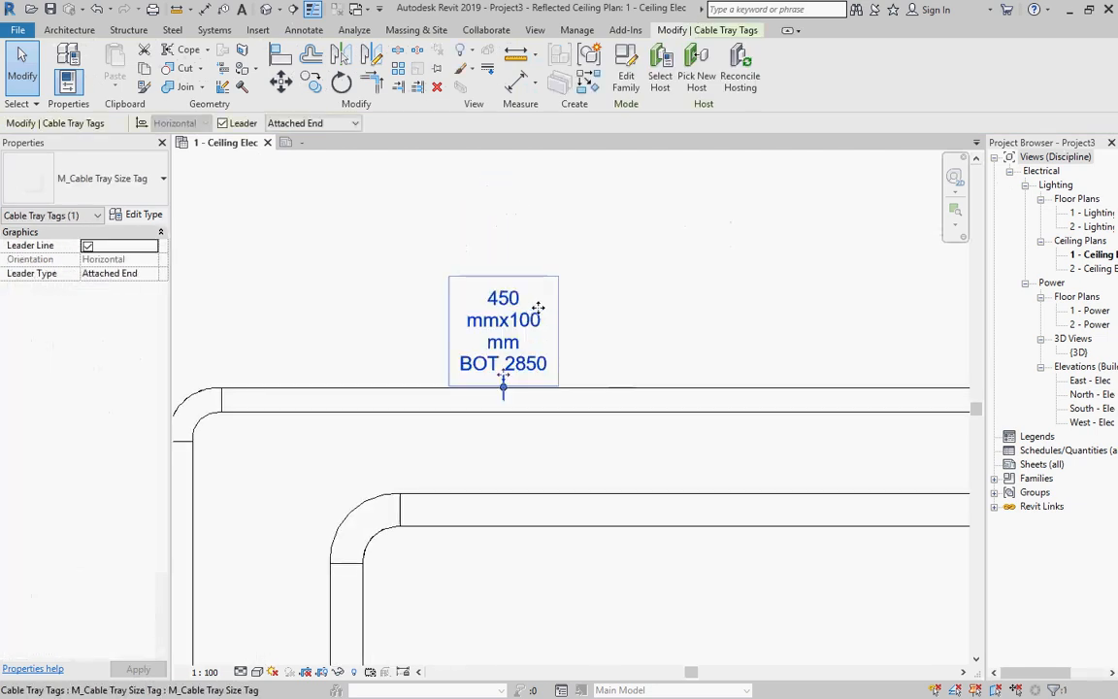
pyautogui.moveTo(538, 308); pyautogui.dragTo(668, 265)
pyautogui.moveTo(633, 366); pyautogui.dragTo(527, 289)
pyautogui.press('Escape')
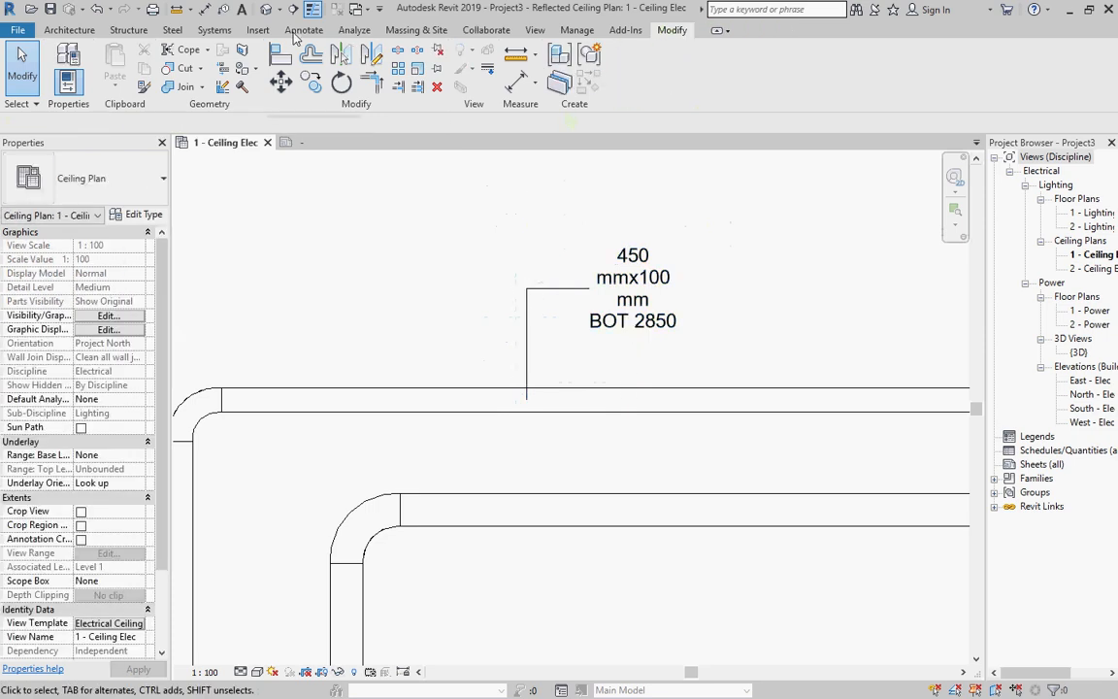
# Tag the inner cable tray's horizontal run by category and place the tag level with the first one, with a vertical leader and short horizontal shoulder
pyautogui.click(295, 32)
pyautogui.click(607, 78)
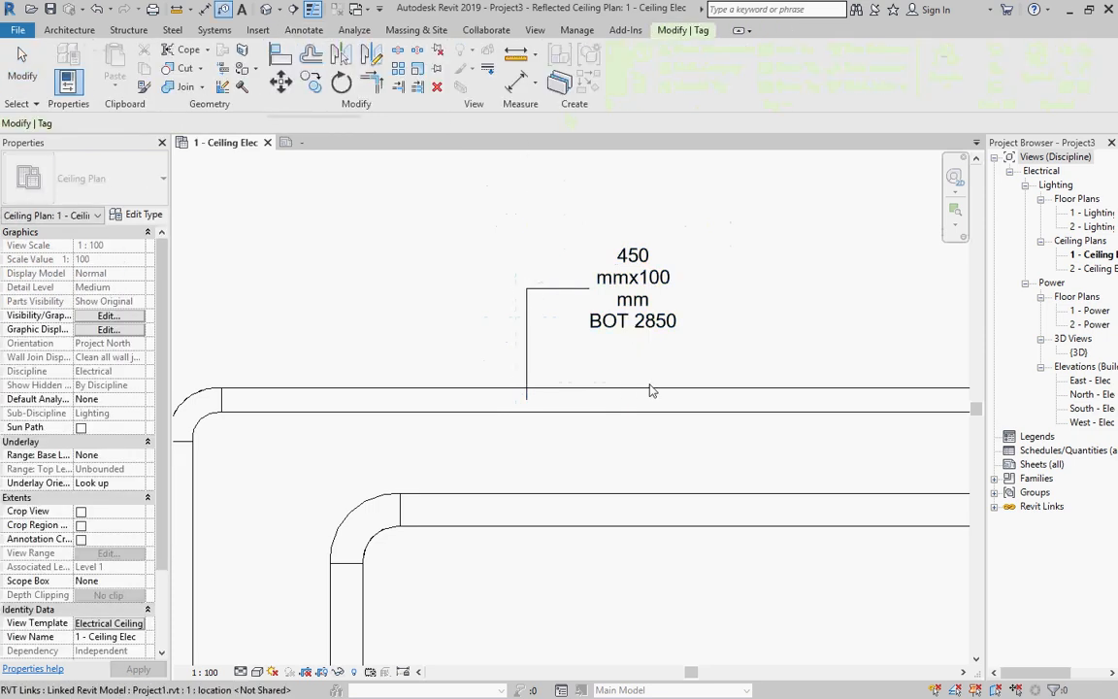
pyautogui.click(791, 497)
pyautogui.press('Escape')
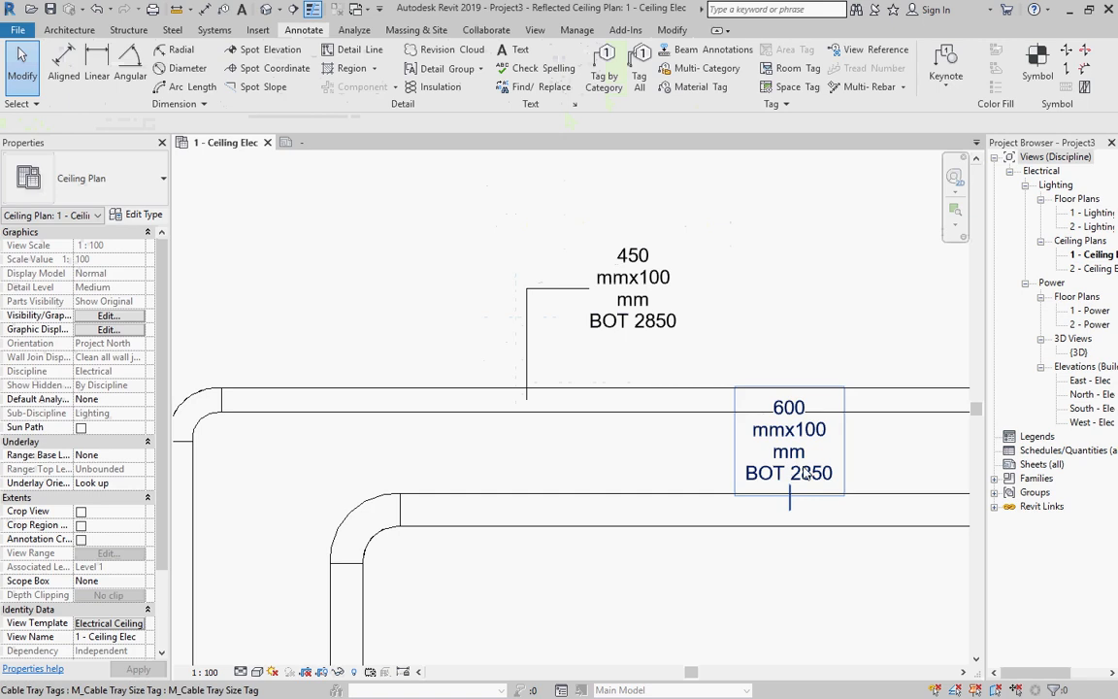
pyautogui.click(805, 473)
pyautogui.moveTo(794, 490); pyautogui.dragTo(793, 328)
pyautogui.moveTo(788, 423); pyautogui.dragTo(709, 289)
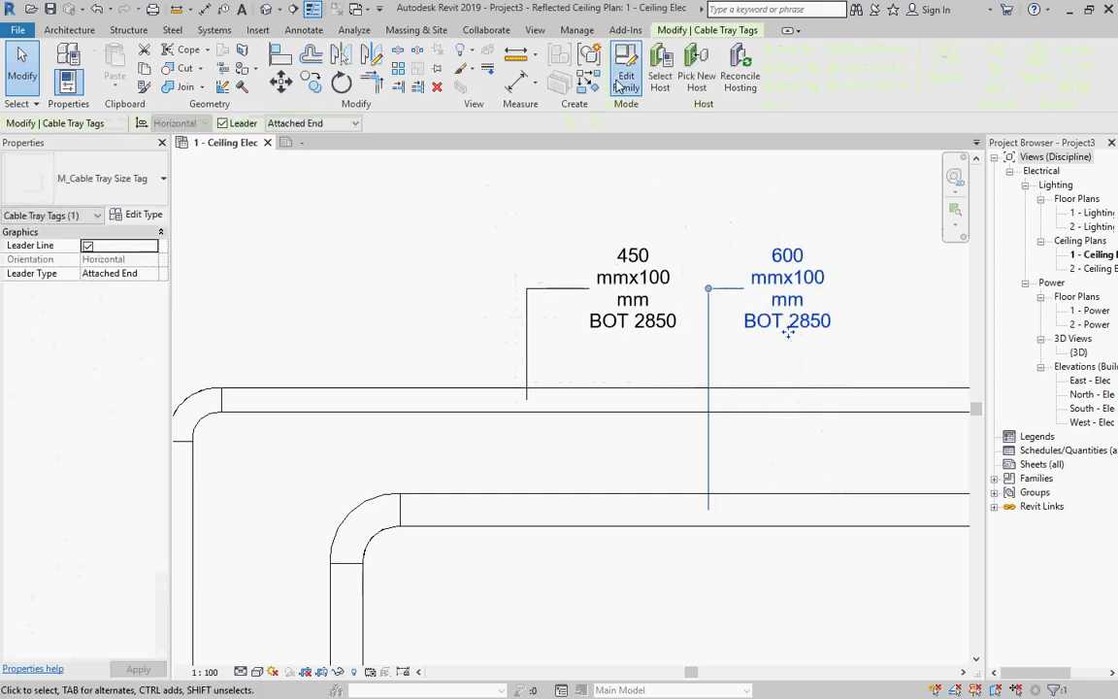
# Open the M_Cable Tray Size Tag family for editing and set its label's horizontal alignment to Left
pyautogui.click(618, 85)
pyautogui.click(613, 388)
pyautogui.click(107, 287)
pyautogui.click(152, 287)
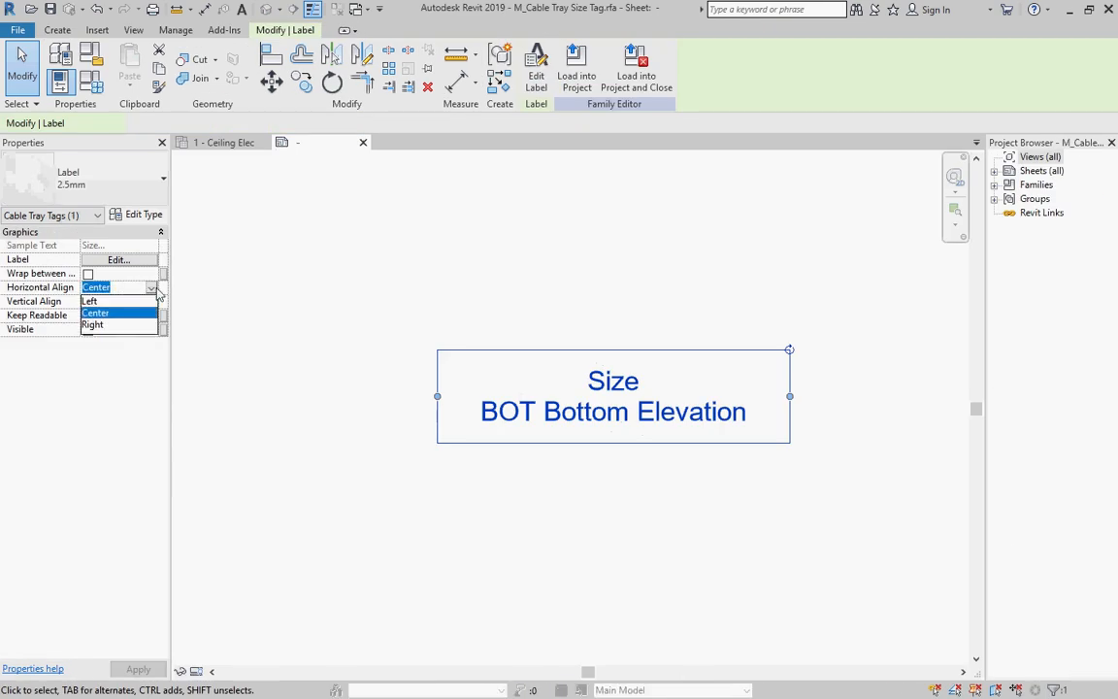
pyautogui.click(109, 301)
# Change the color of the 2.5mm label type to red
pyautogui.click(138, 215)
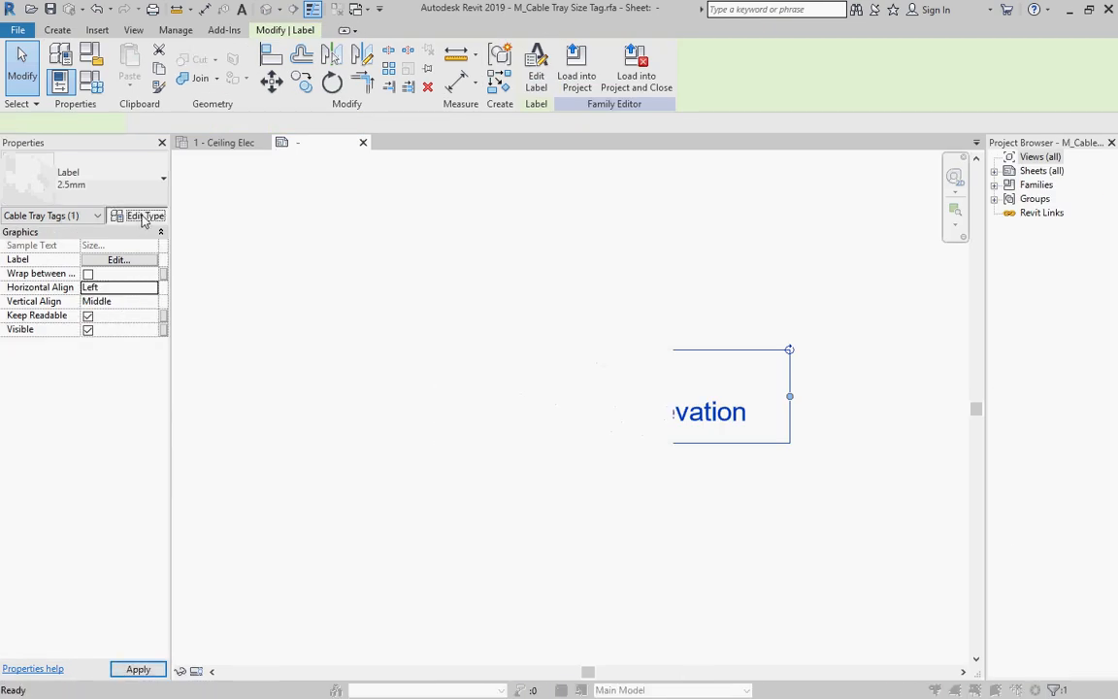
pyautogui.click(650, 273)
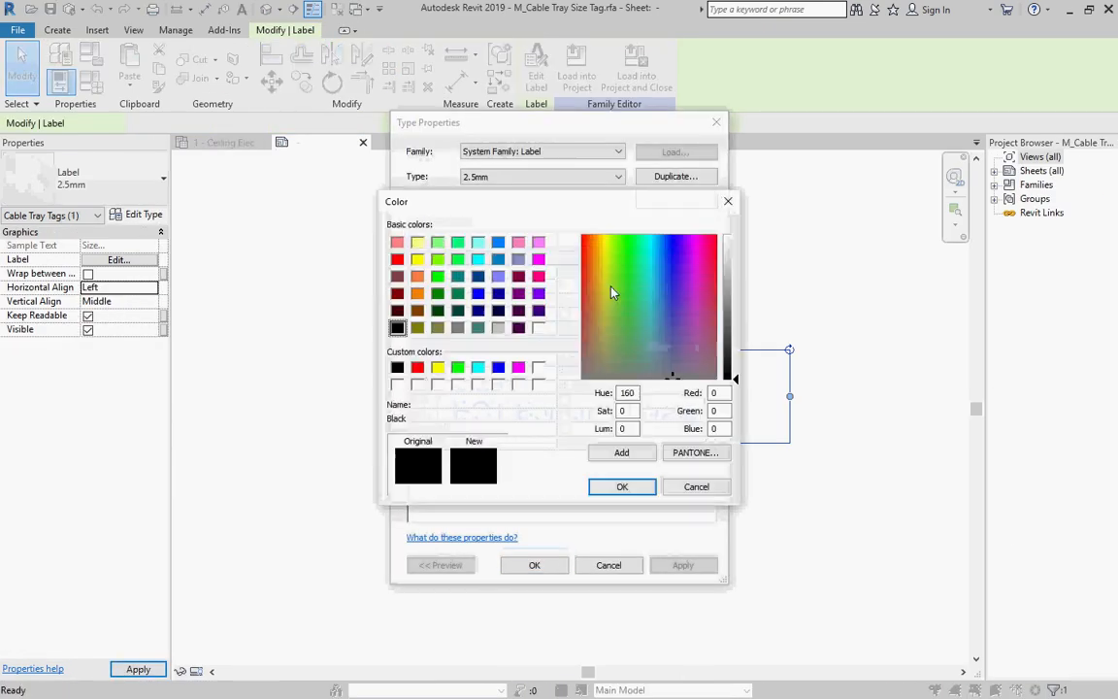
pyautogui.click(417, 367)
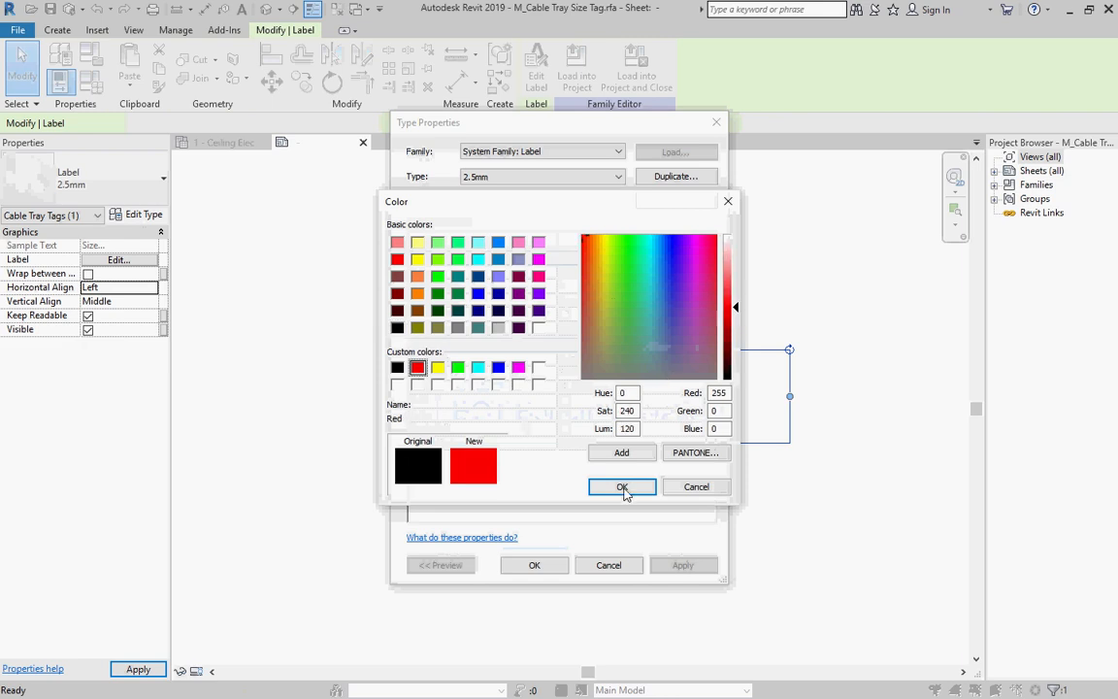
pyautogui.click(623, 486)
pyautogui.click(531, 565)
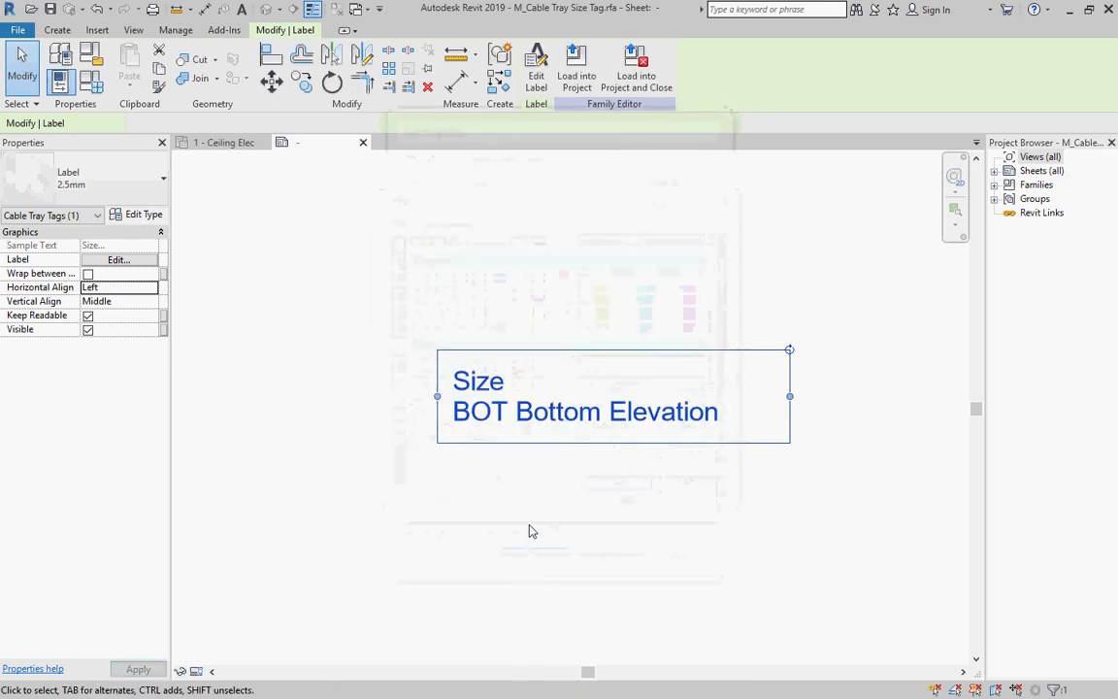
pyautogui.click(563, 508)
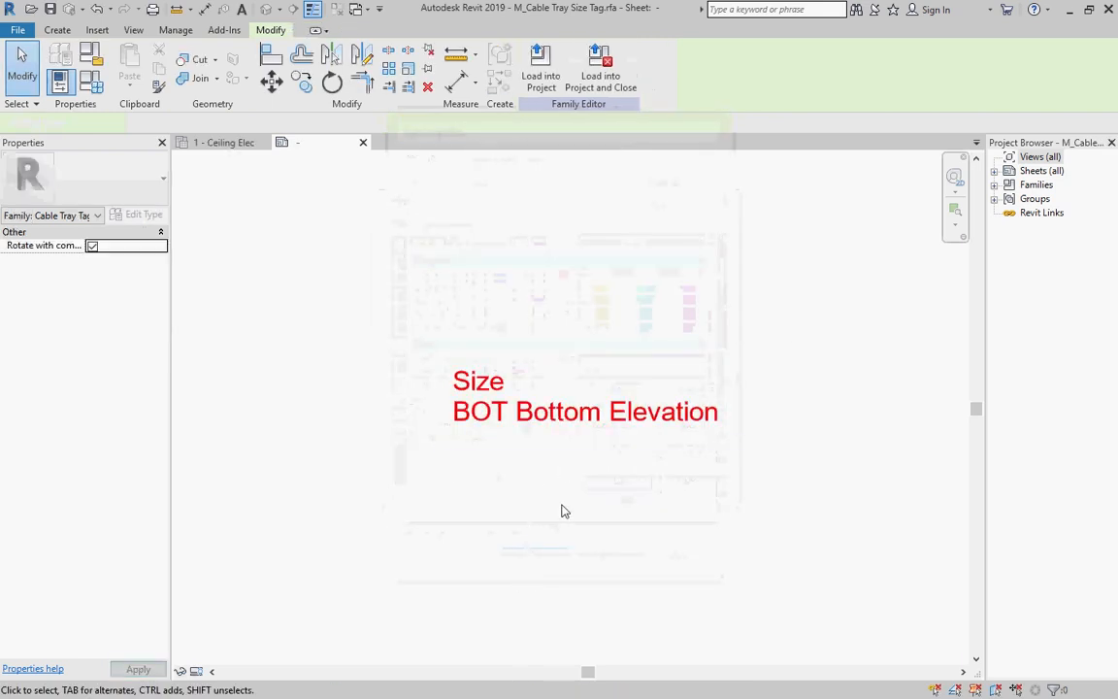
# Add the prefix CT to the Size parameter in the tag label
pyautogui.click(565, 398)
pyautogui.doubleClick(590, 372)
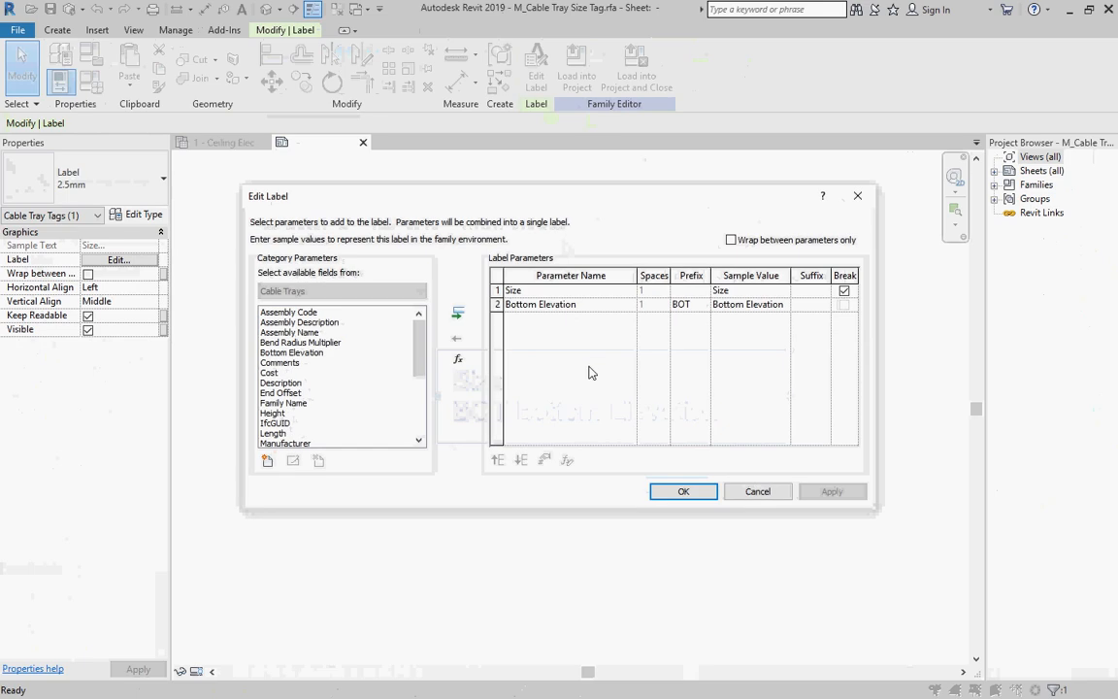
pyautogui.click(534, 292)
pyautogui.click(683, 291)
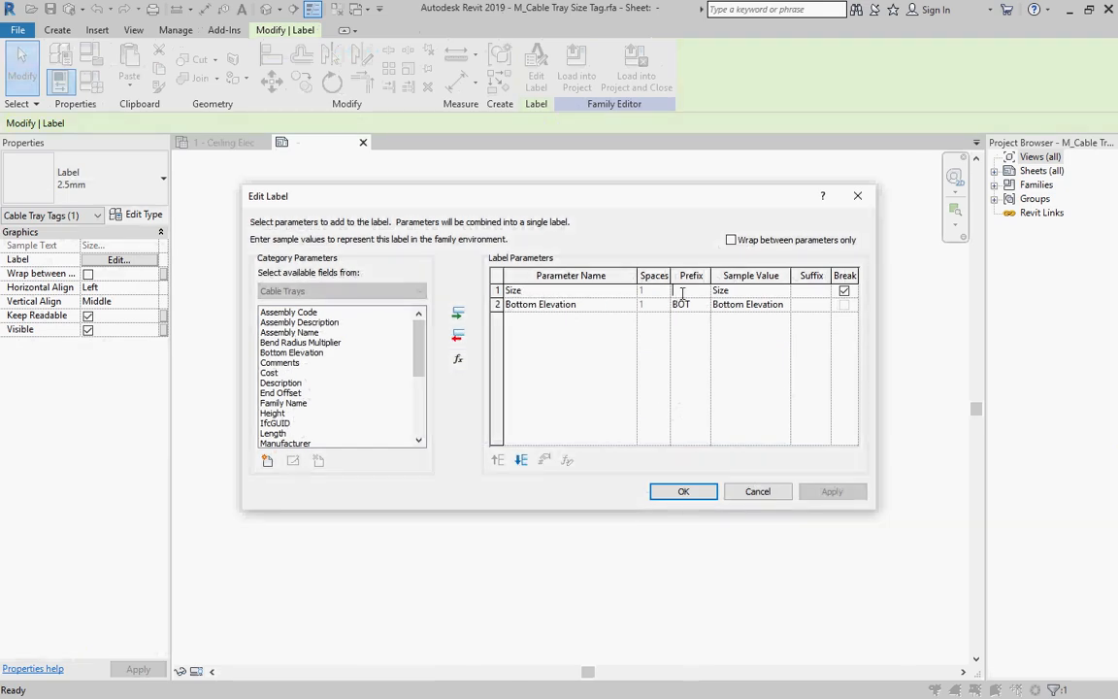
pyautogui.click(686, 492)
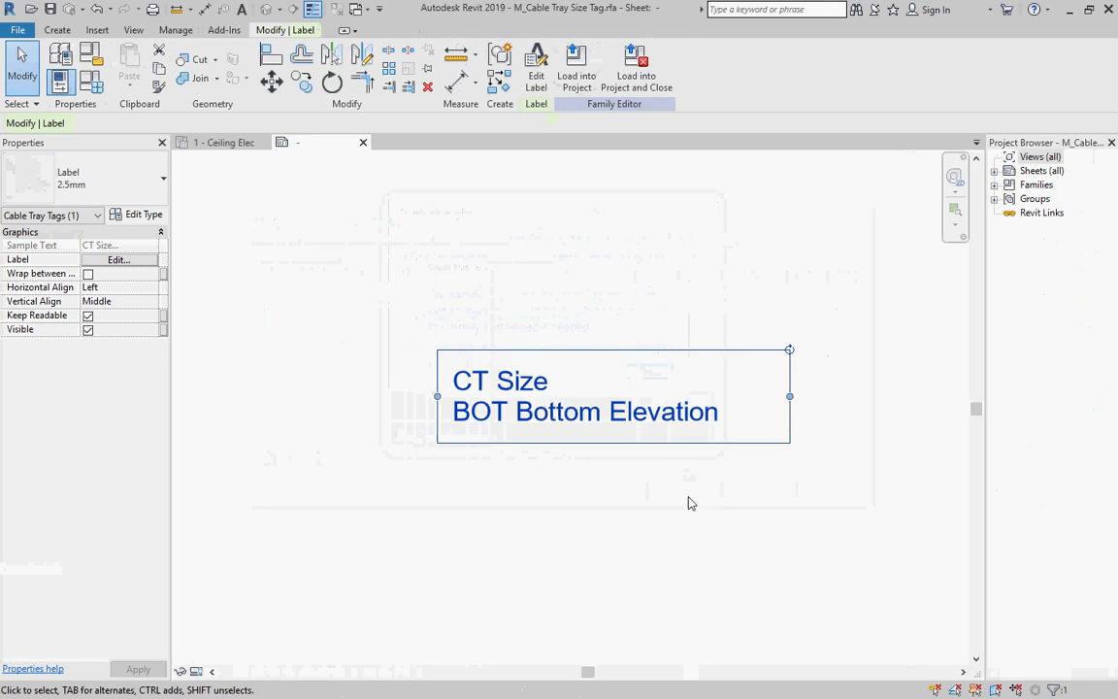
# Load the edited cable tray tag family into the project, overwriting the existing version, and check the two updated tags
pyautogui.click(577, 66)
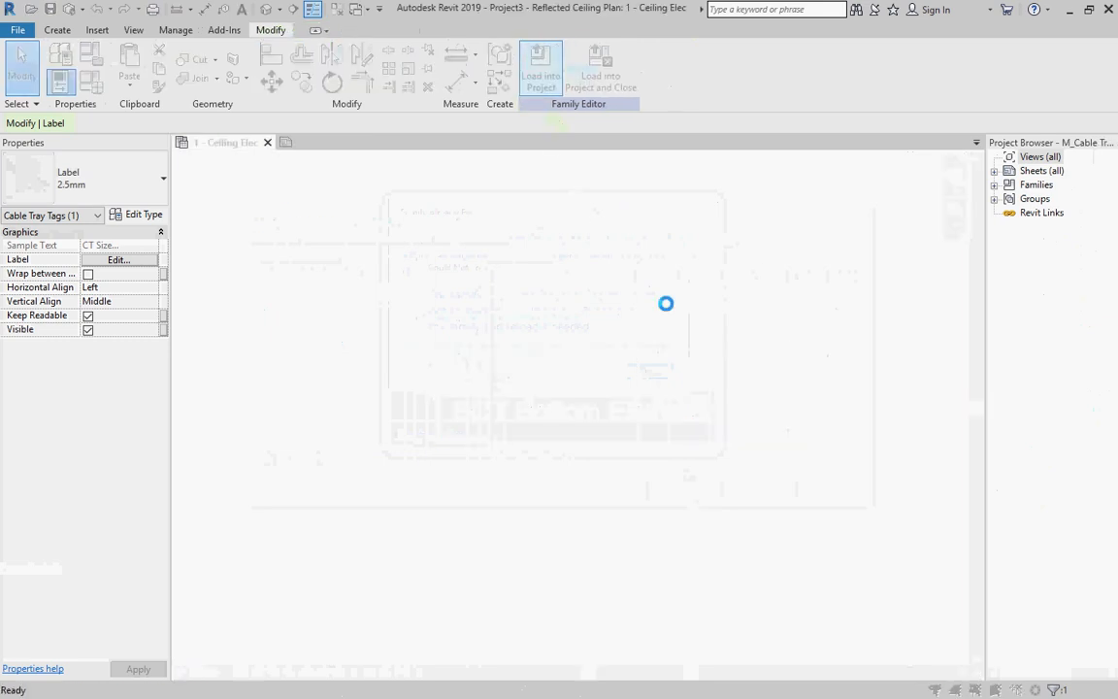
pyautogui.click(571, 361)
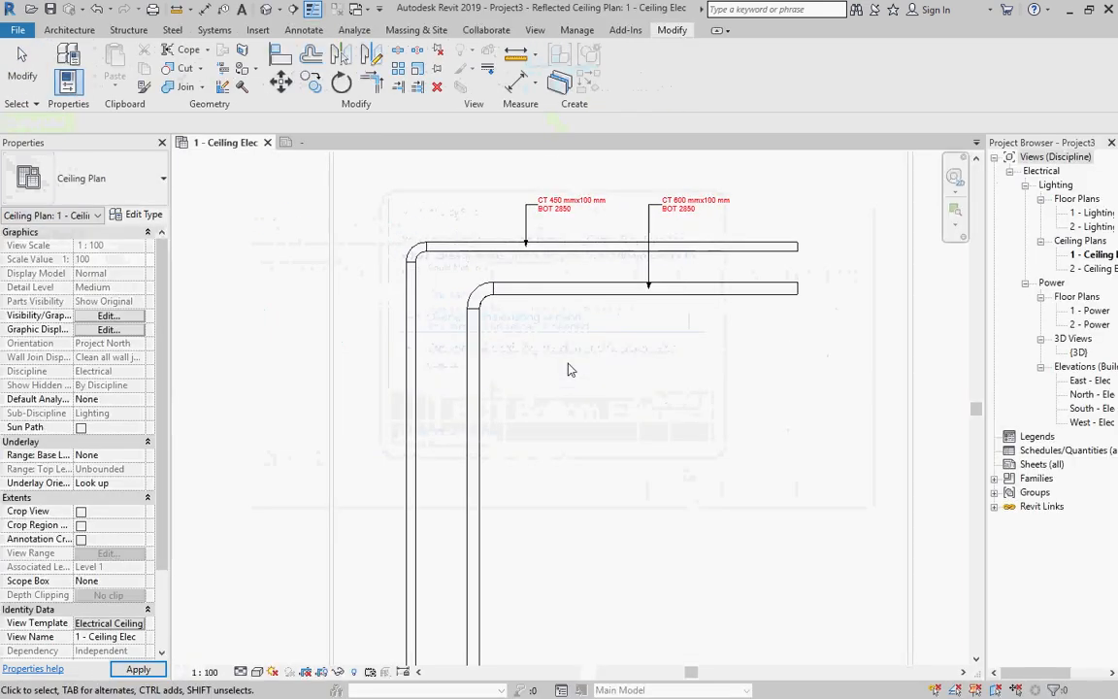
pyautogui.scroll(2, 686, 212)
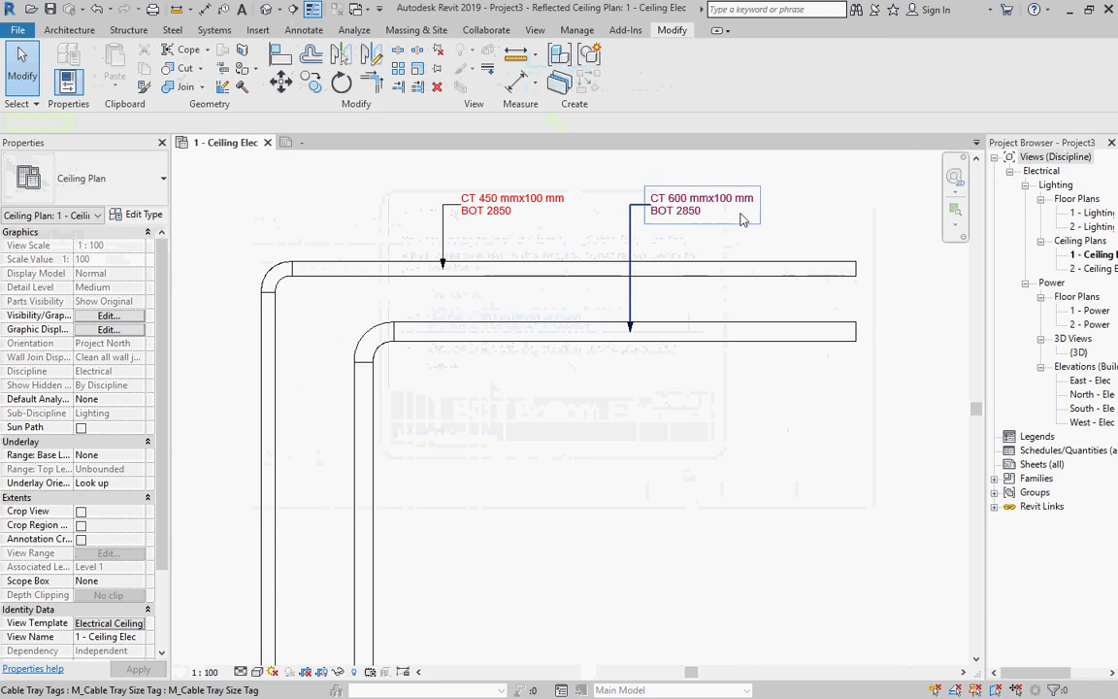
pyautogui.click(511, 210)
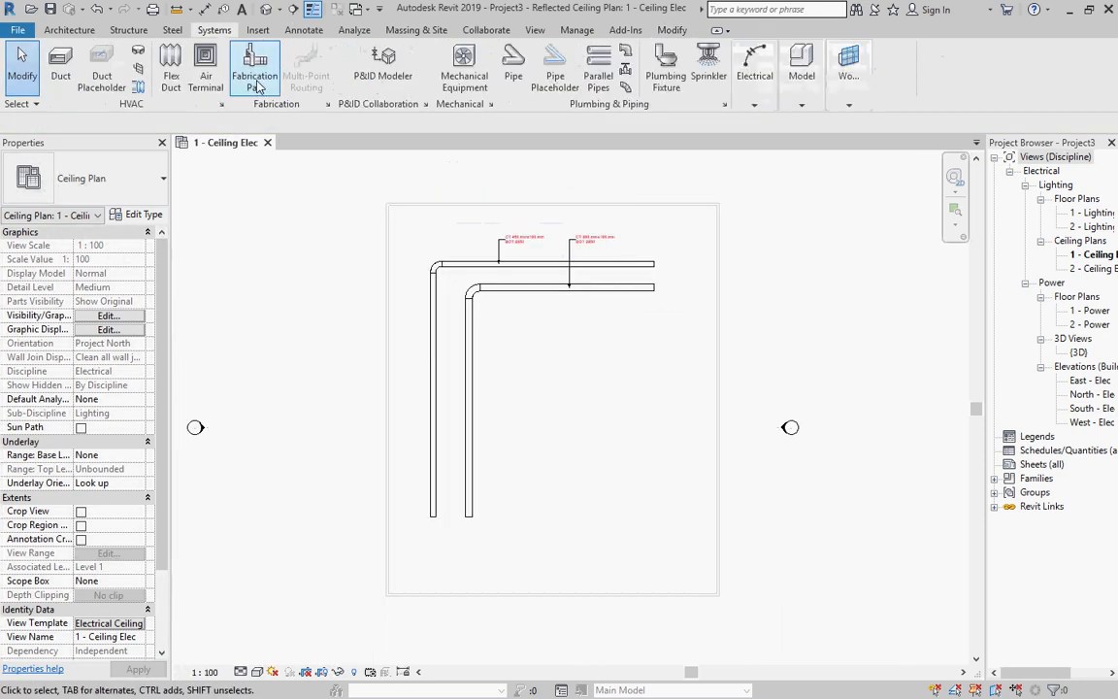
# Open the MEP fabrication settings and set the fabrication configuration to Revit MEP Metric Content V2.2
pyautogui.click(256, 85)
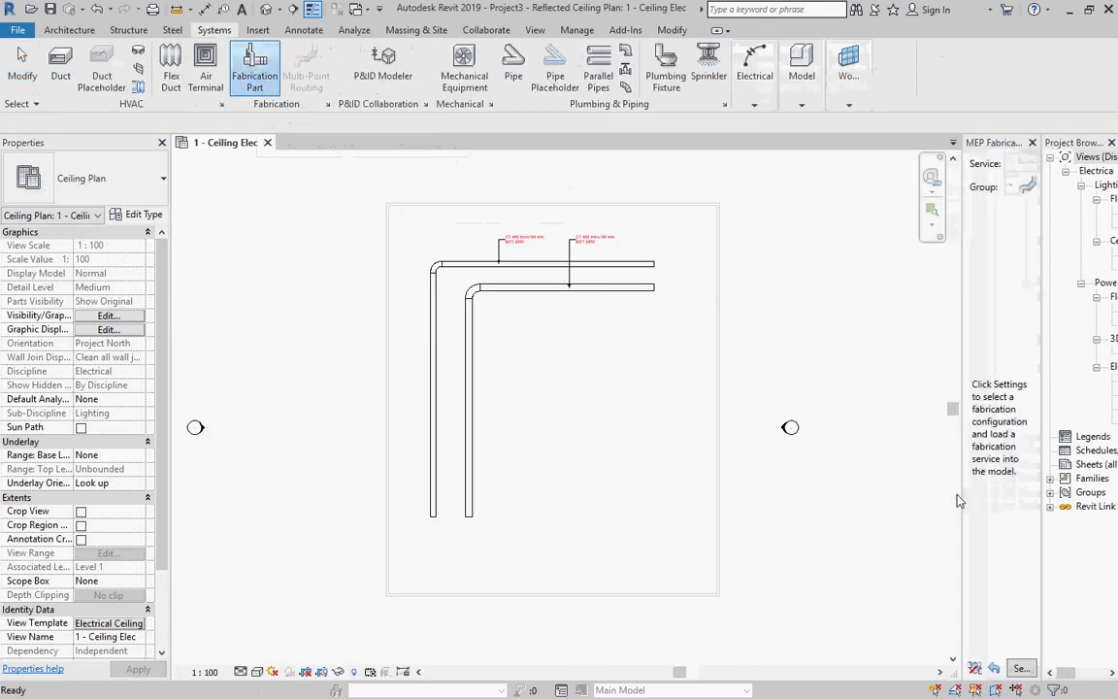
pyautogui.moveTo(962, 503); pyautogui.dragTo(823, 505)
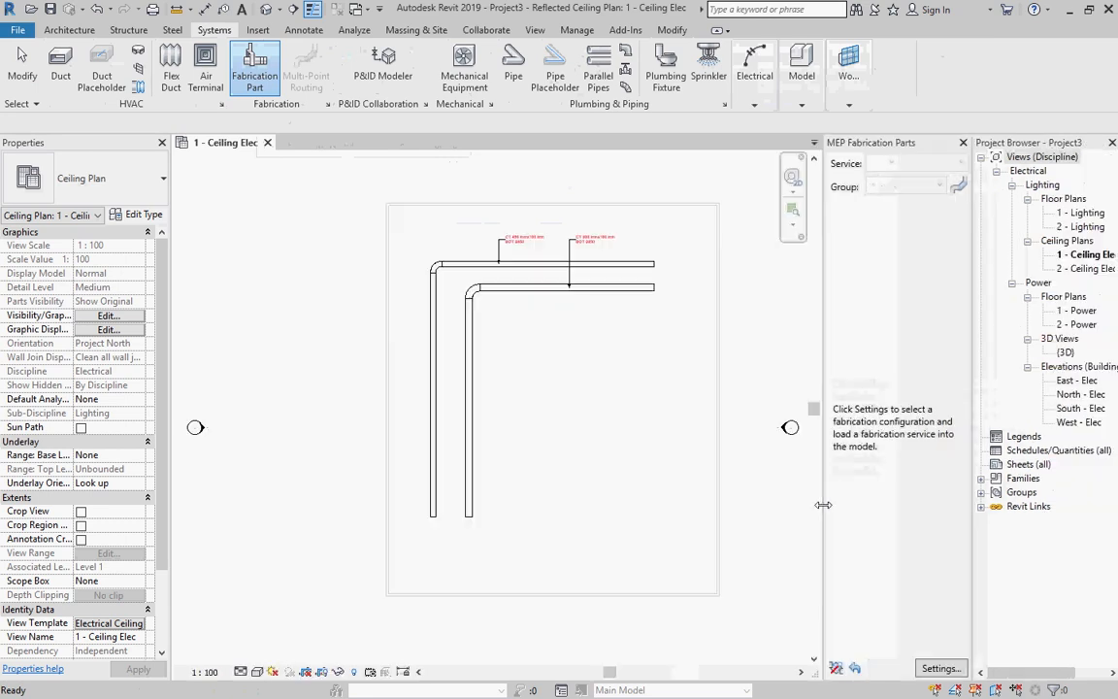
pyautogui.click(938, 668)
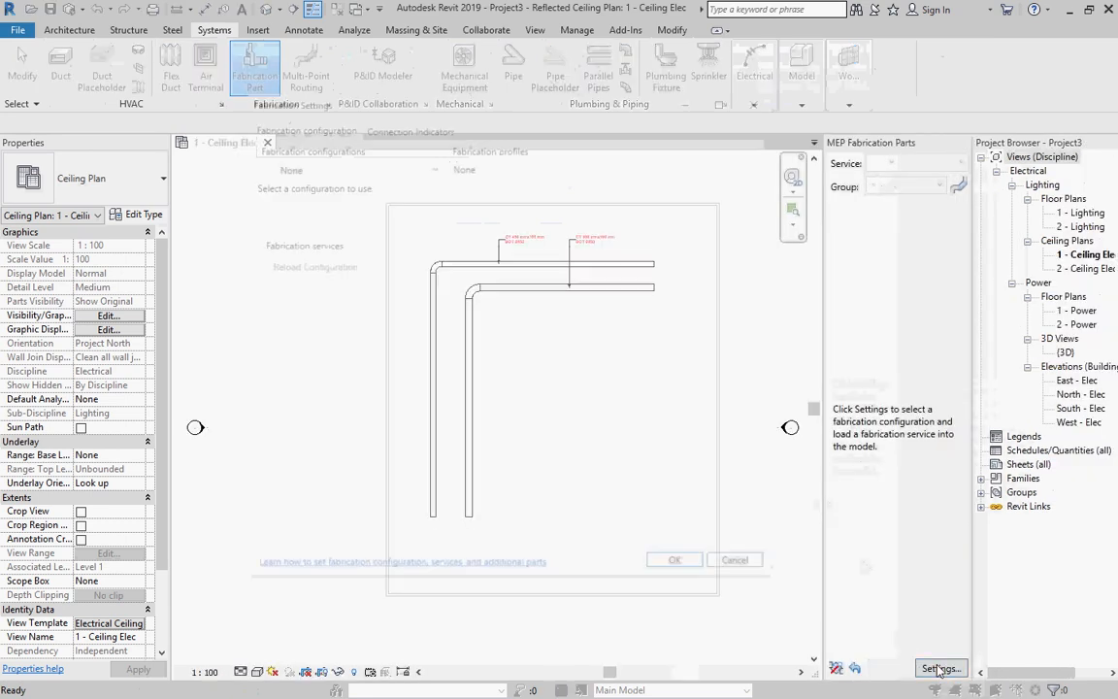
pyautogui.click(365, 166)
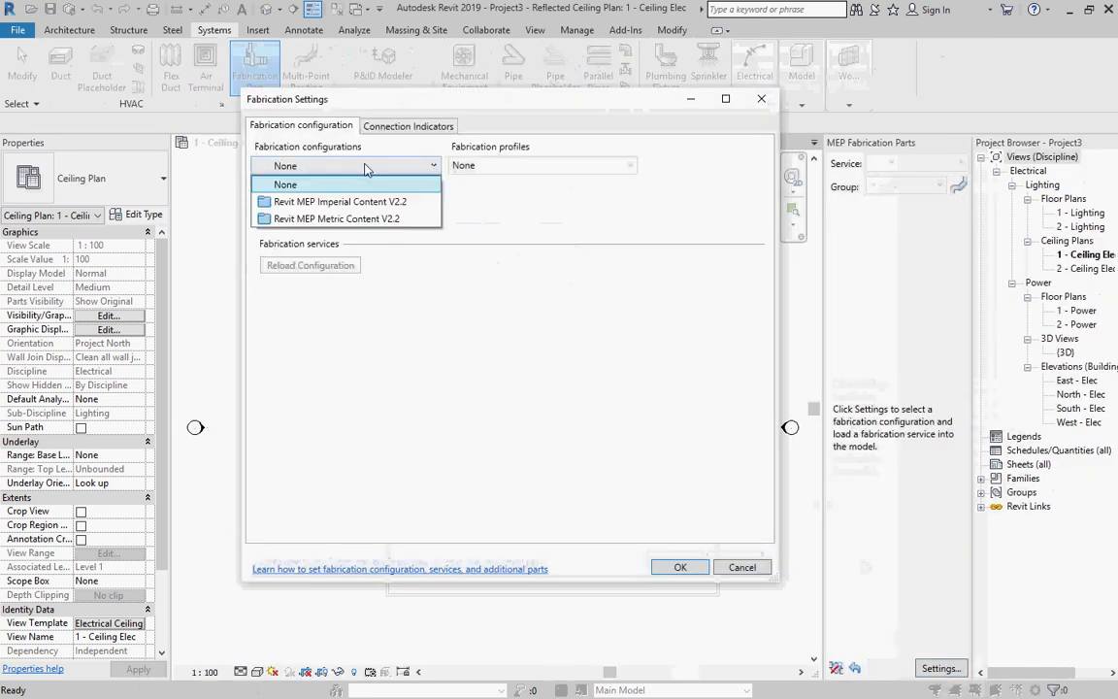
pyautogui.click(349, 219)
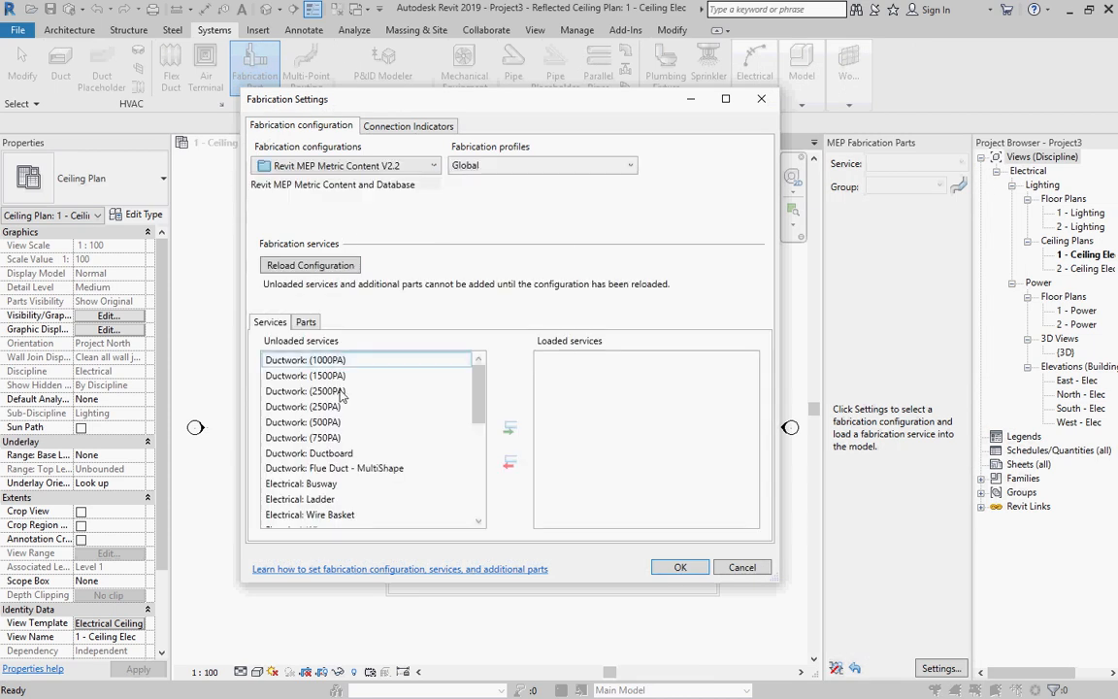
# Load the Electrical: Ladder fabrication service into the project
pyautogui.moveTo(477, 401); pyautogui.dragTo(481, 440)
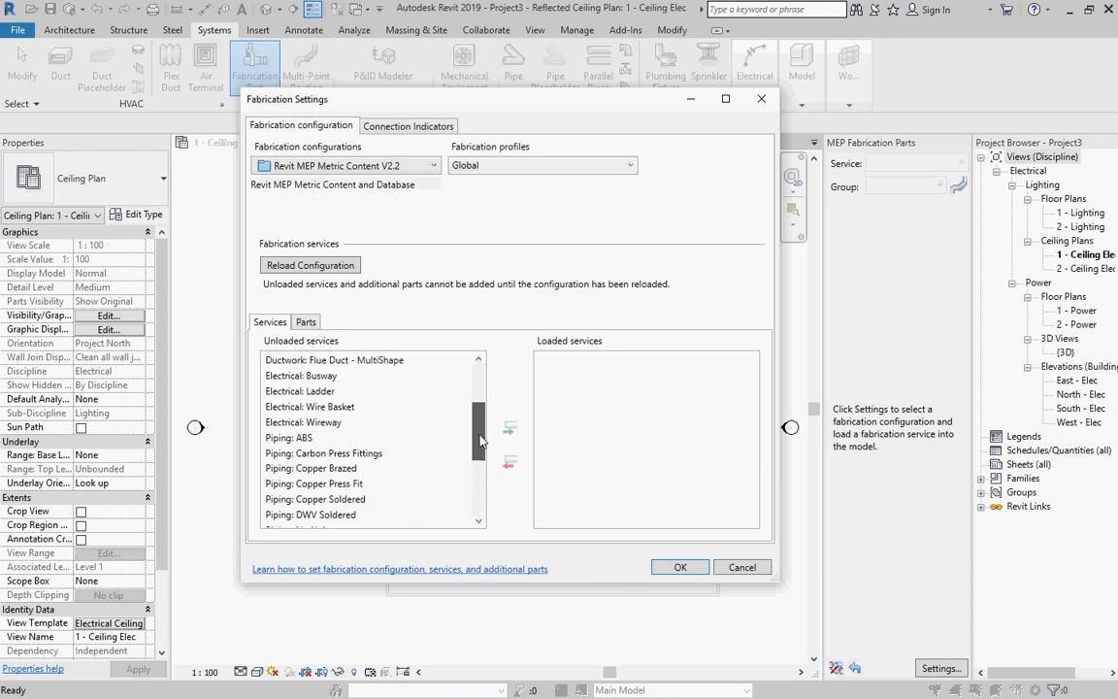
pyautogui.click(316, 394)
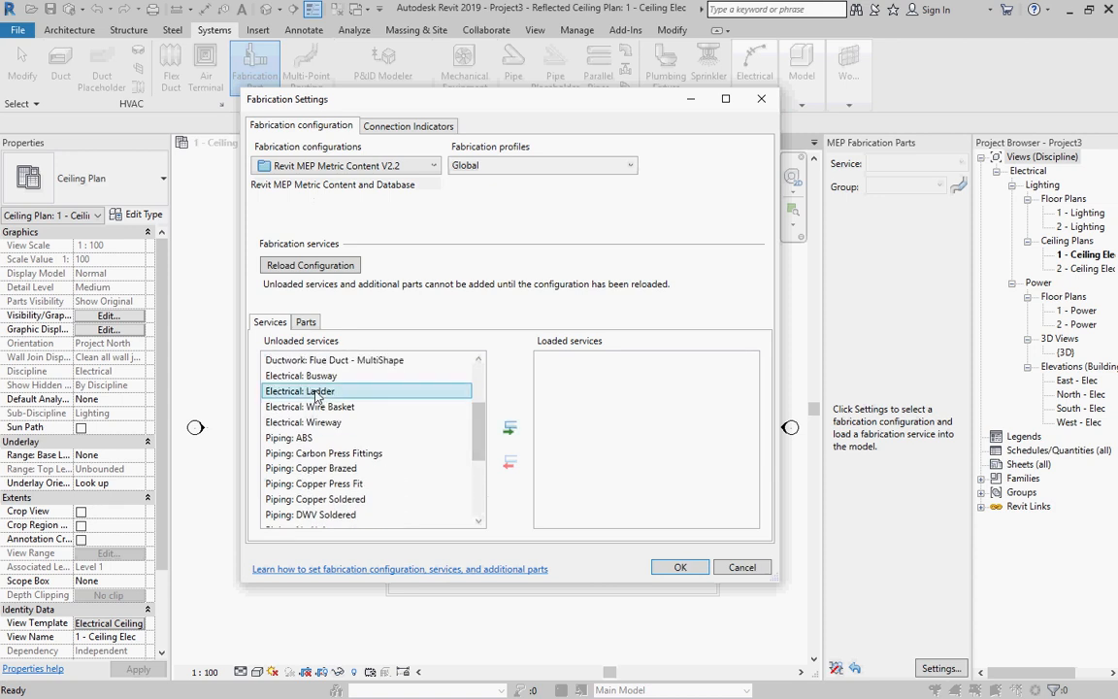
pyautogui.click(511, 430)
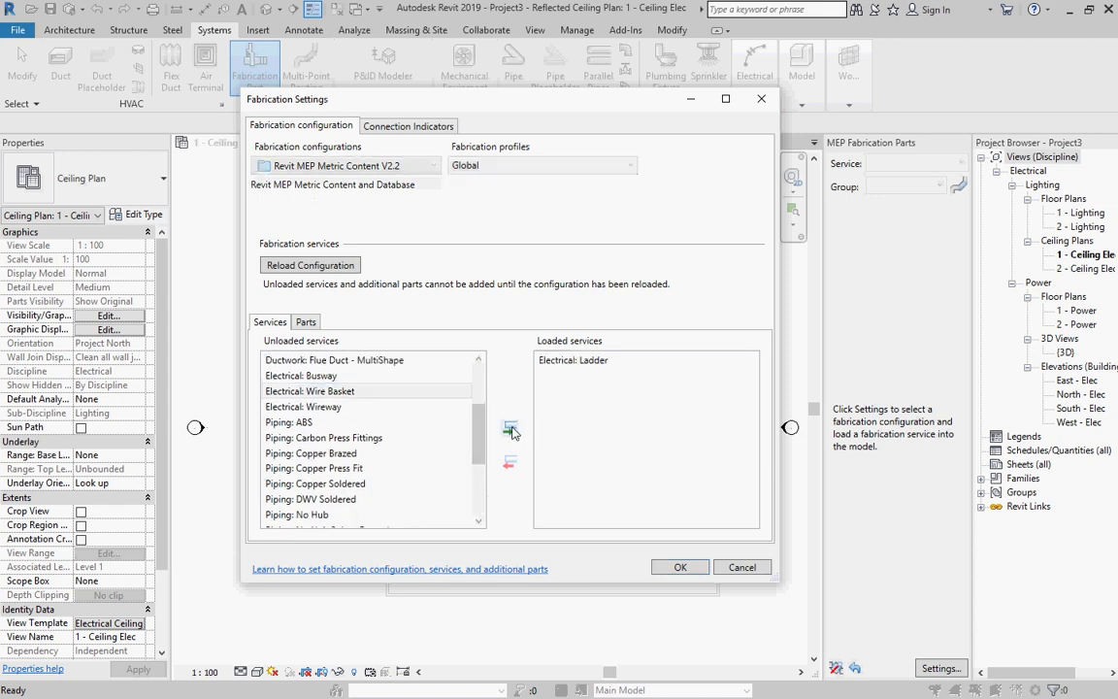
pyautogui.click(668, 569)
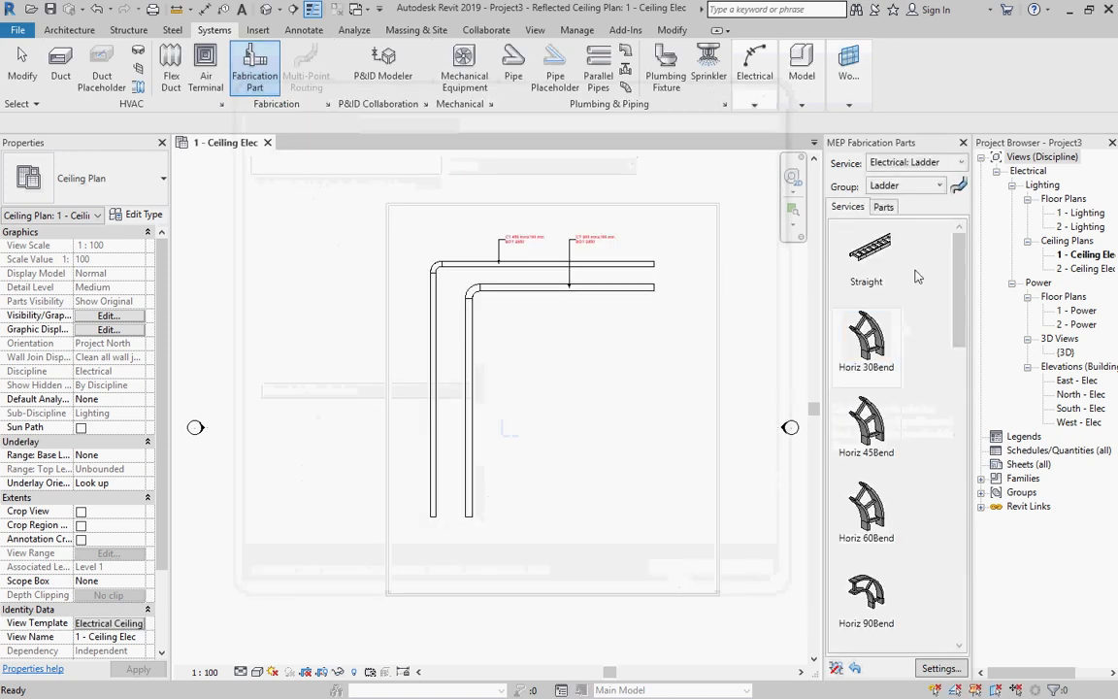
# Place a Trapeze Angle Hanger from the Hangers group on the outer cable tray's vertical run, near its lower end
pyautogui.click(907, 186)
pyautogui.click(884, 216)
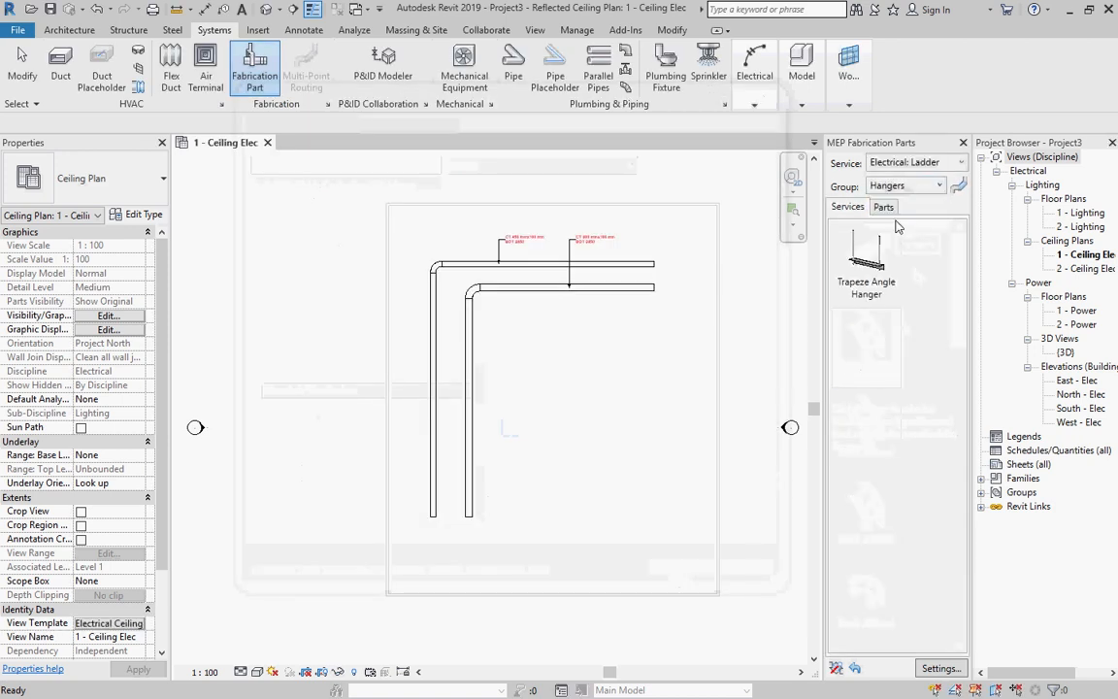
pyautogui.click(879, 278)
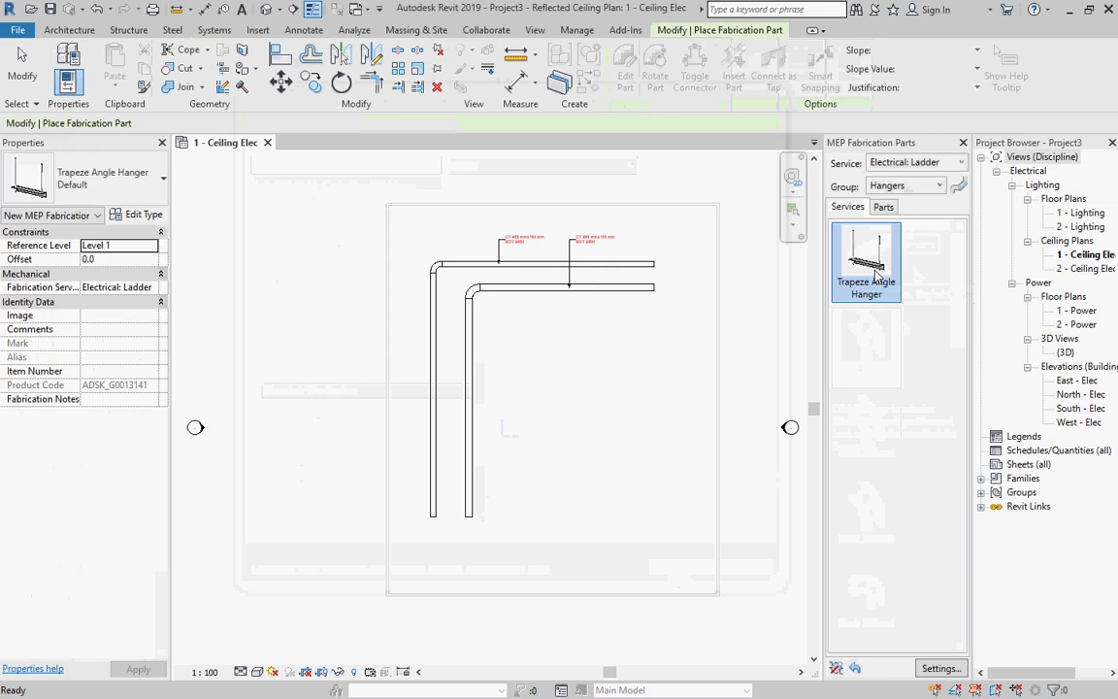
pyautogui.click(961, 165)
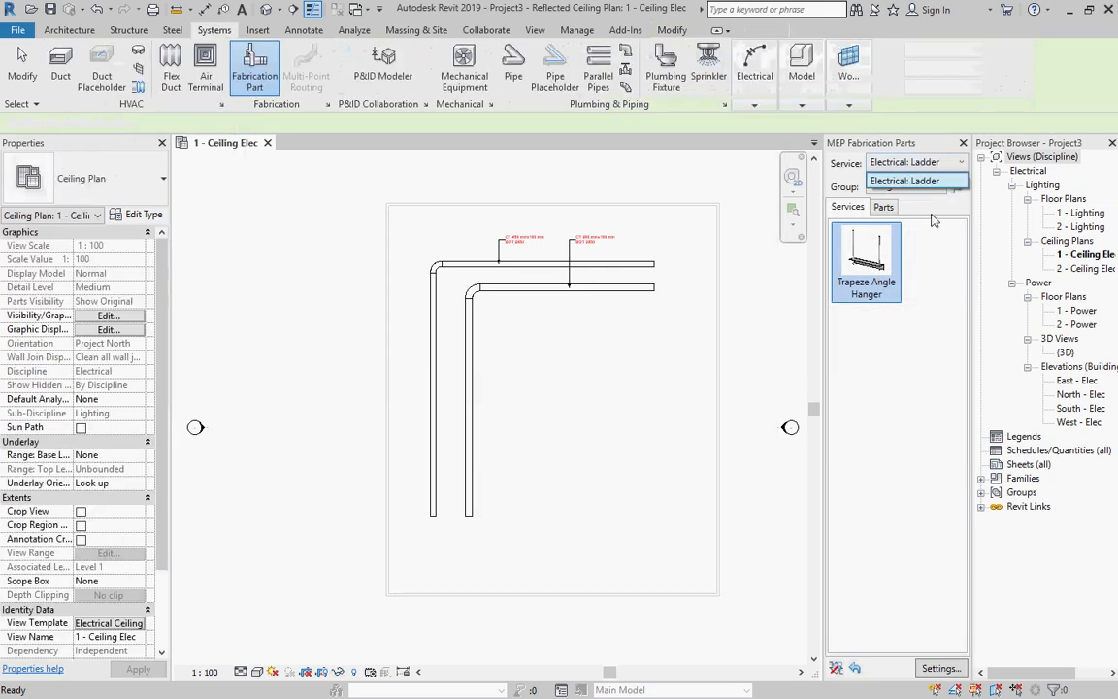
pyautogui.click(879, 296)
pyautogui.scroll(5, 441, 483)
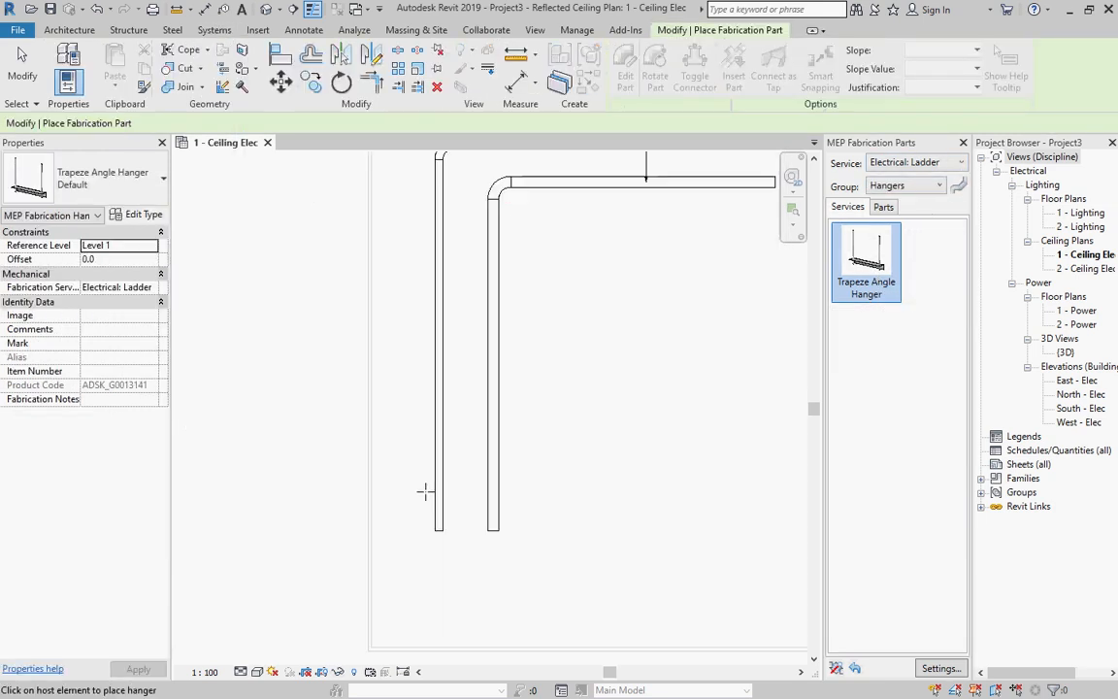
pyautogui.click(446, 487)
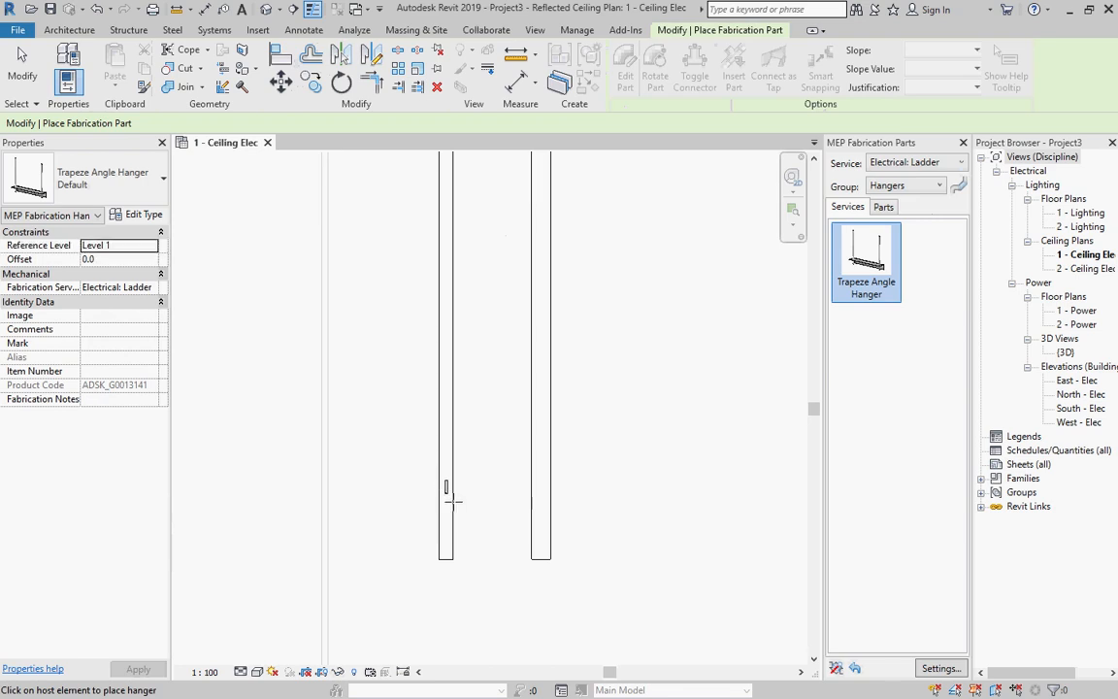
pyautogui.press('Escape')
# Rotate the trapeze hanger 90° clockwise so it lies across the cable tray
pyautogui.click(436, 493)
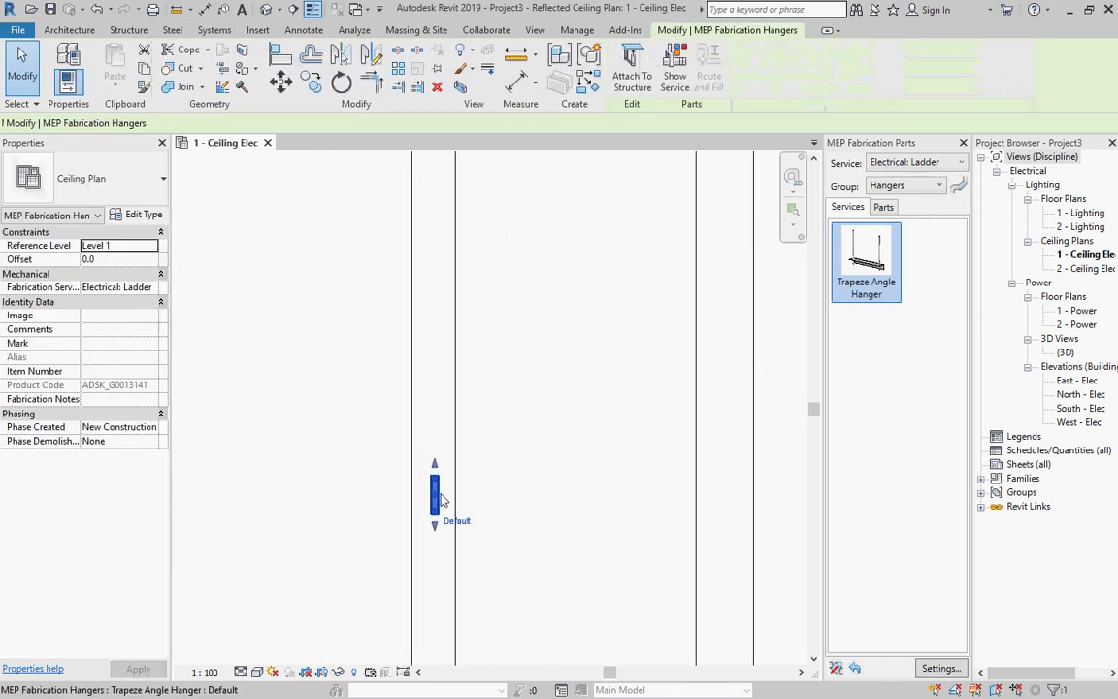
pyautogui.click(341, 82)
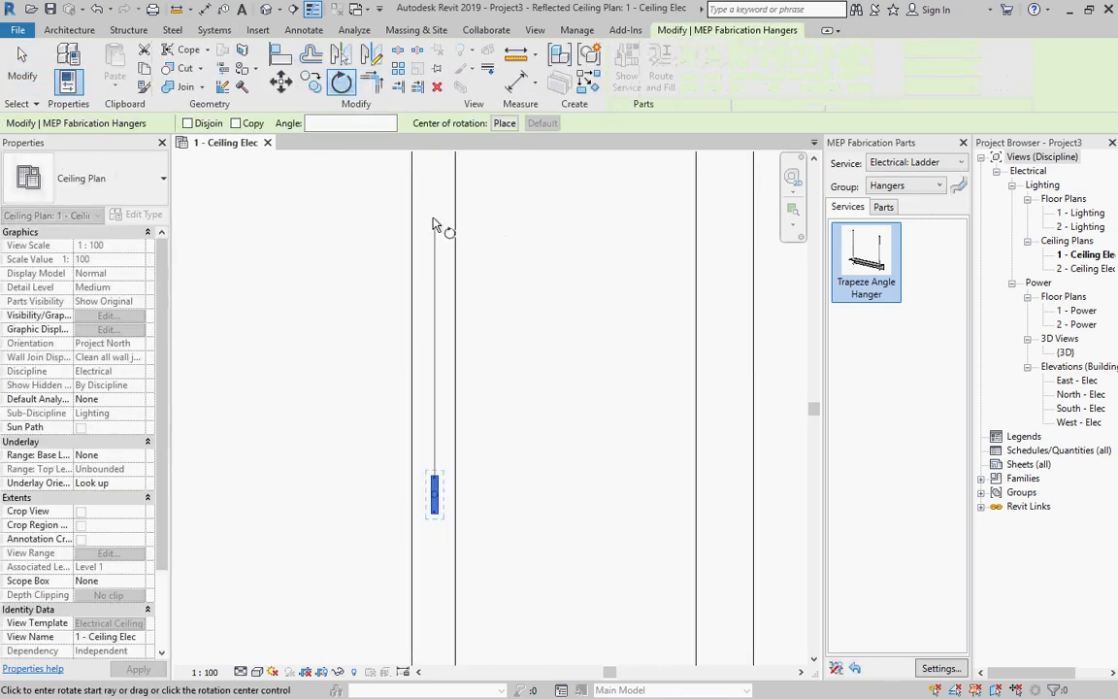
pyautogui.click(438, 226)
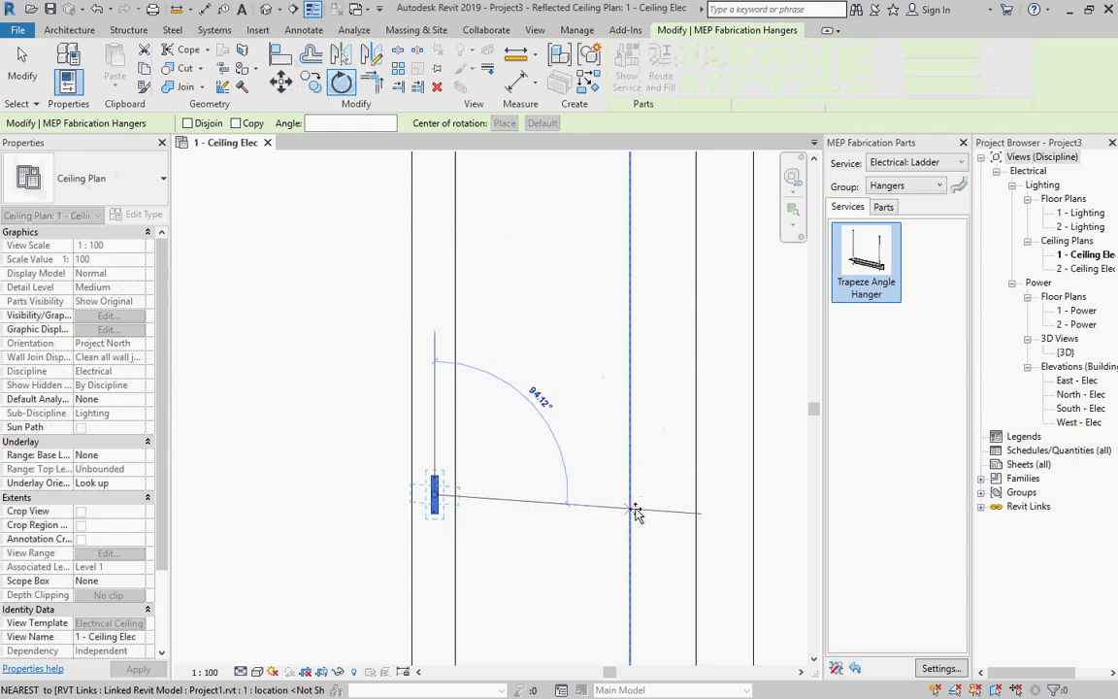
pyautogui.scroll(4, 464, 500)
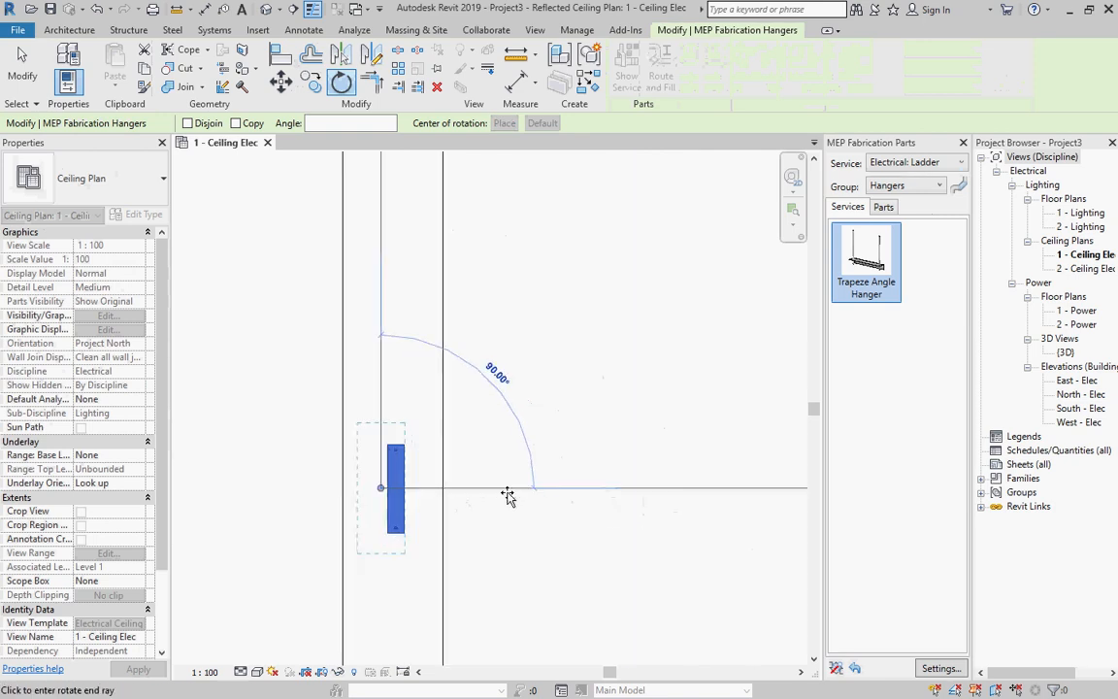
pyautogui.click(537, 490)
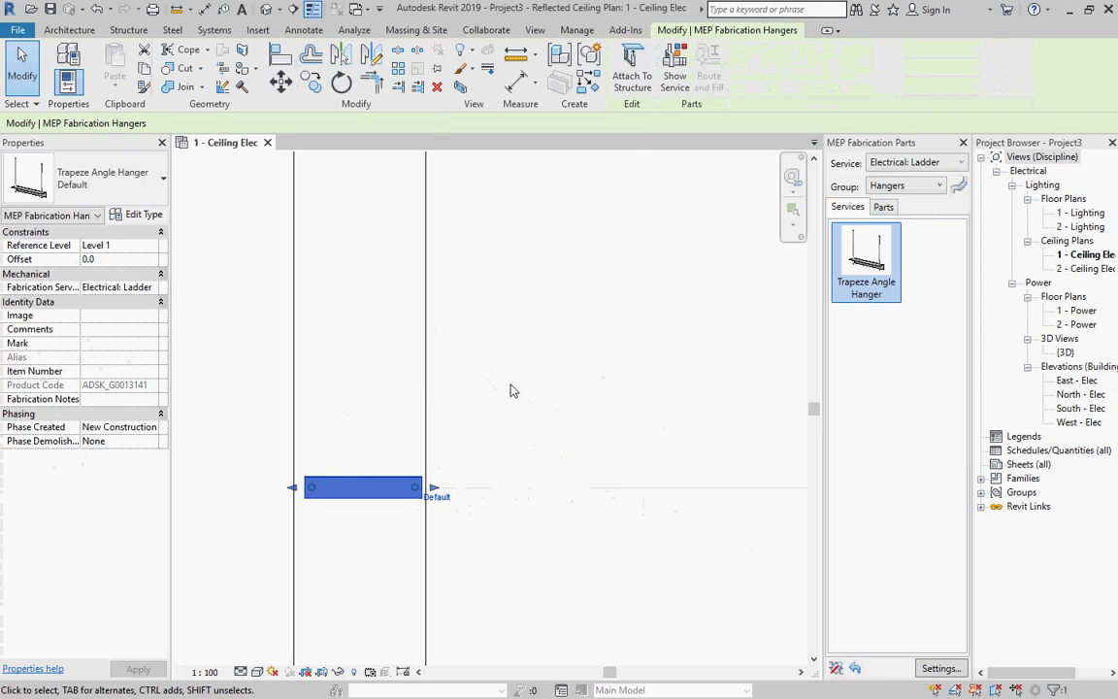
# Nudge the trapeze hanger to the right across the outer cable tray so it extends past the tray's right edge
pyautogui.press('Right')
pyautogui.press('Right')
pyautogui.press('Right')
pyautogui.press('Right')
pyautogui.press('Right')
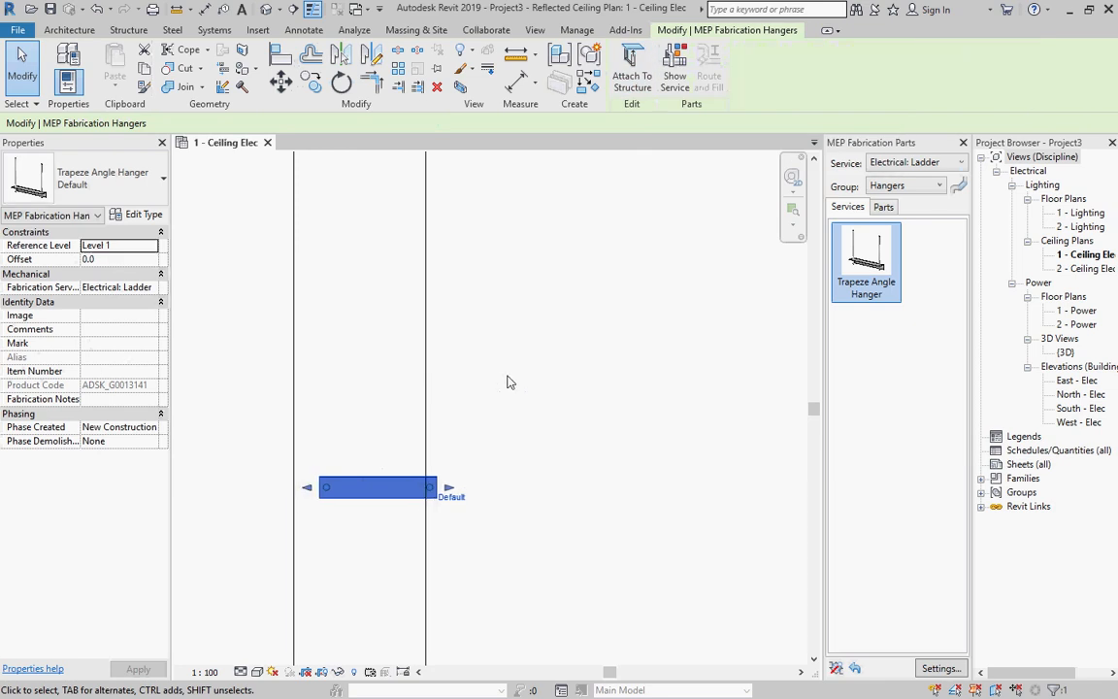
pyautogui.press('Right')
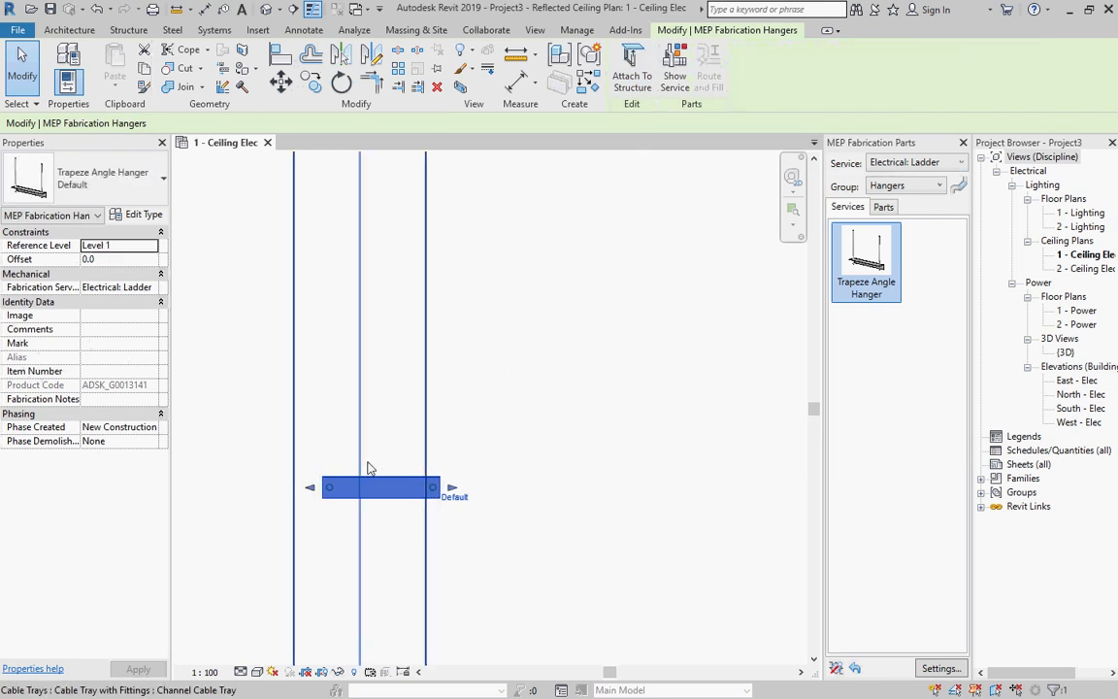
pyautogui.click(499, 392)
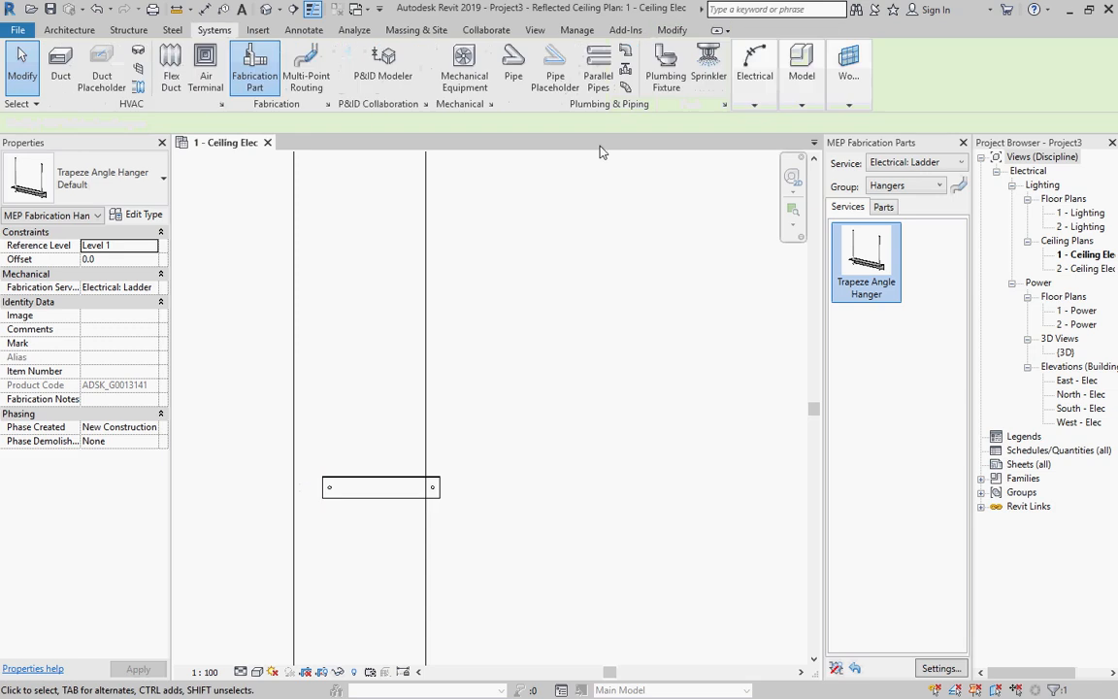
pyautogui.click(389, 502)
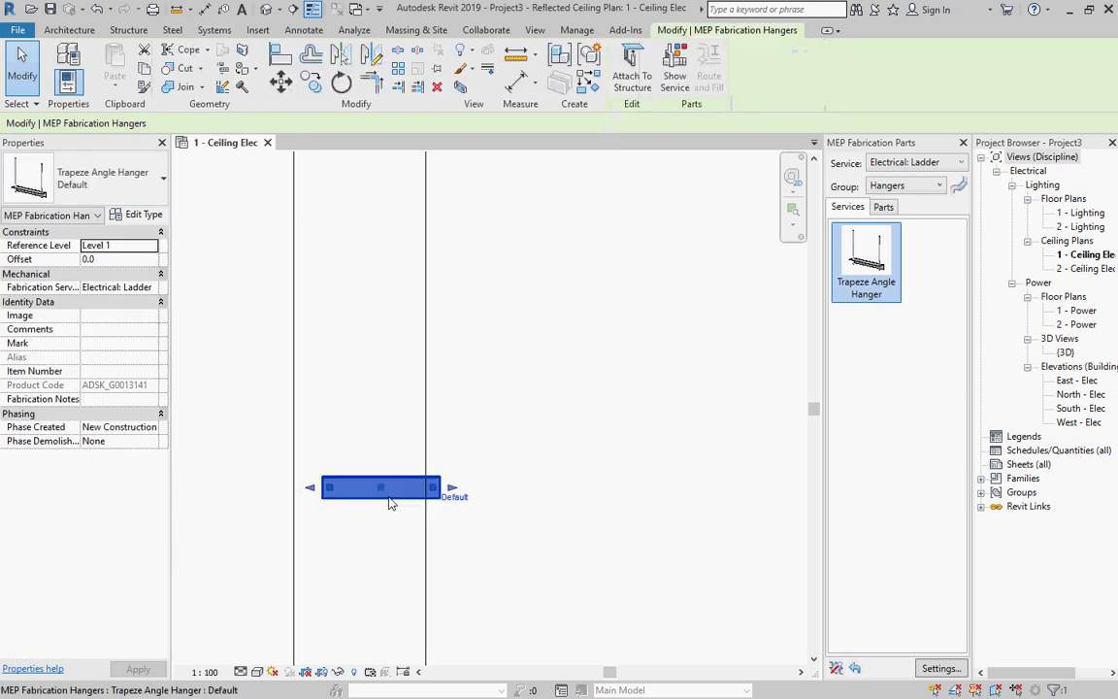
pyautogui.click(468, 369)
pyautogui.click(428, 328)
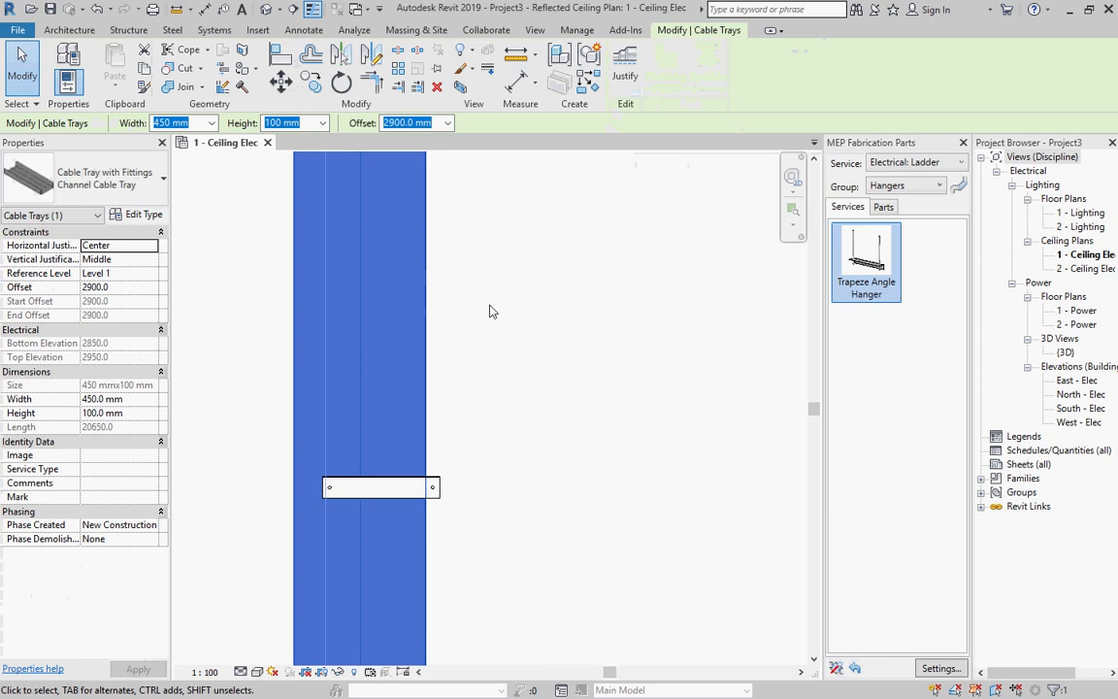
pyautogui.click(857, 294)
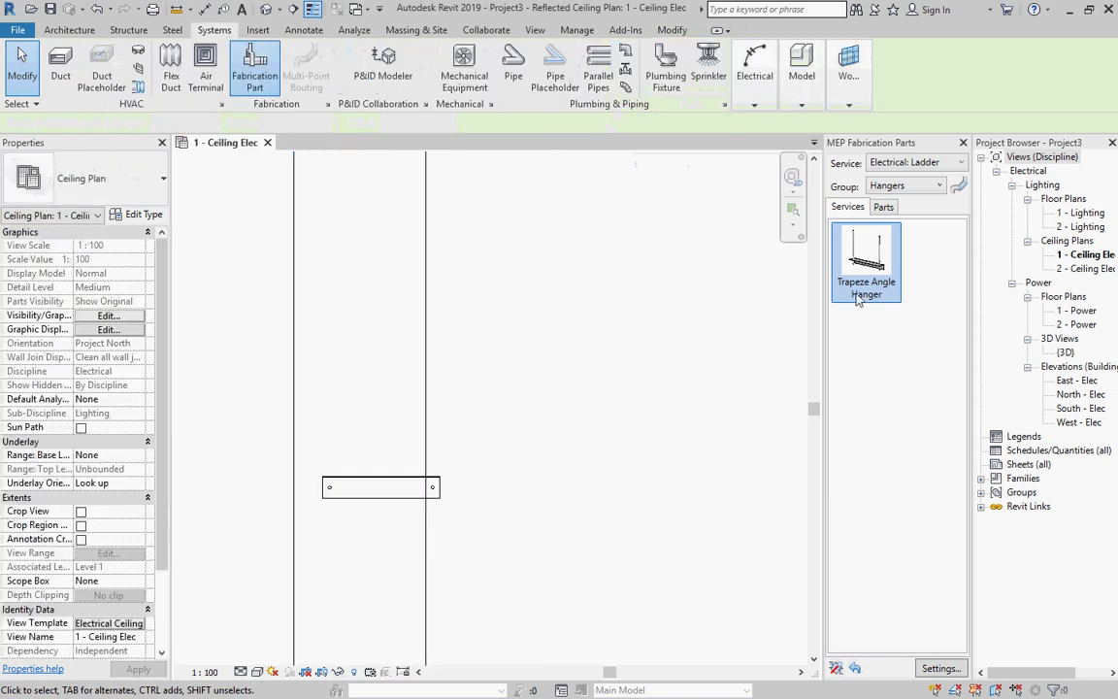
# Draw a building section across both vertical cable tray runs just below the hanger, looking up the plan, and open its view
pyautogui.scroll(-4, 449, 408)
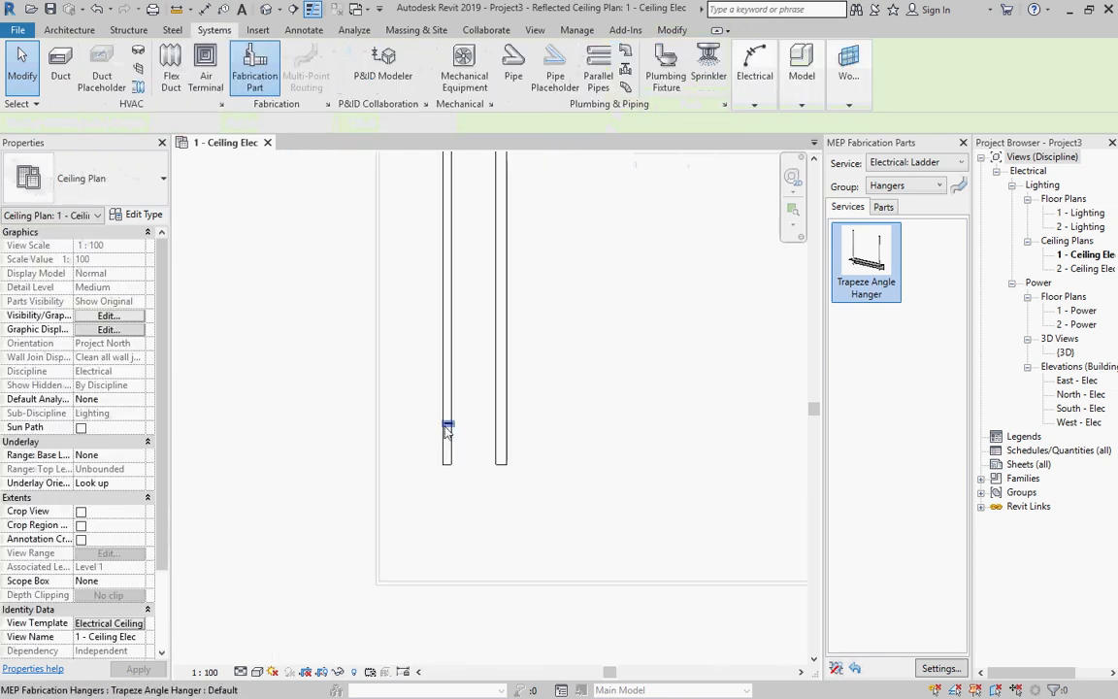
pyautogui.click(294, 9)
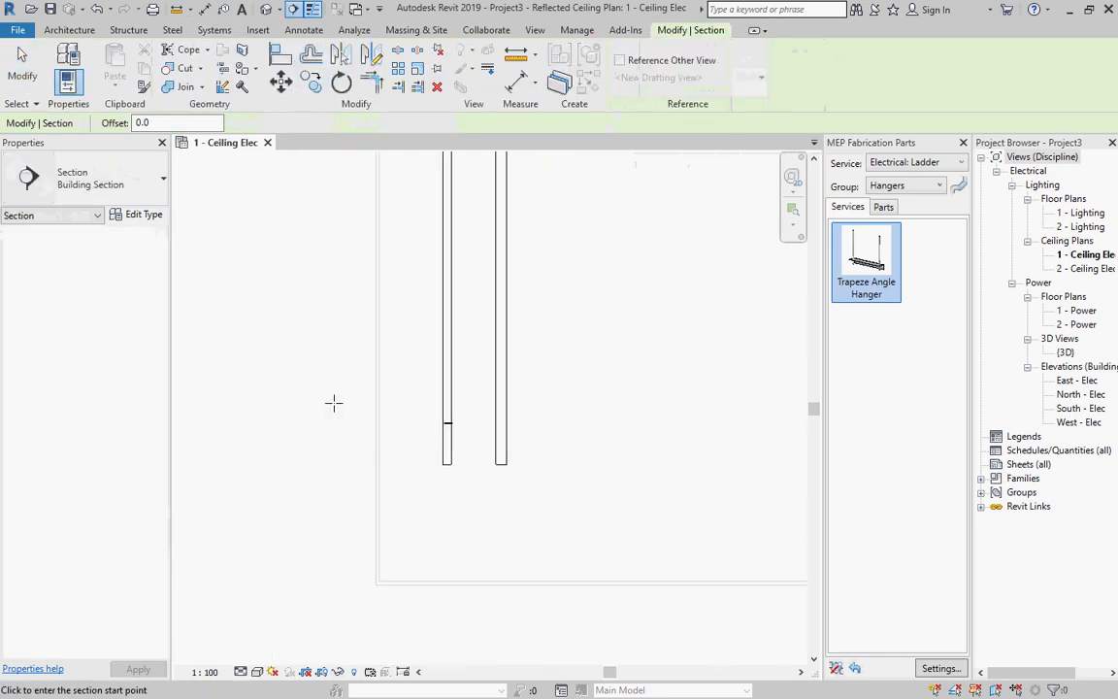
pyautogui.click(342, 440)
pyautogui.click(593, 439)
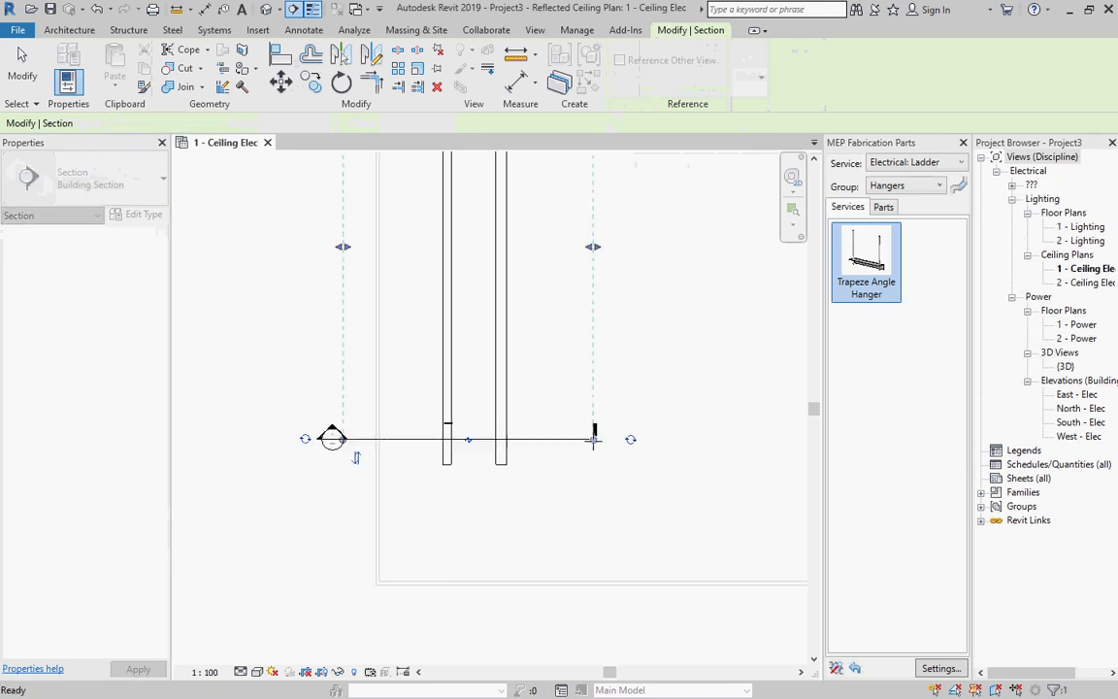
pyautogui.scroll(-3, 560, 433)
pyautogui.scroll(1, 555, 436)
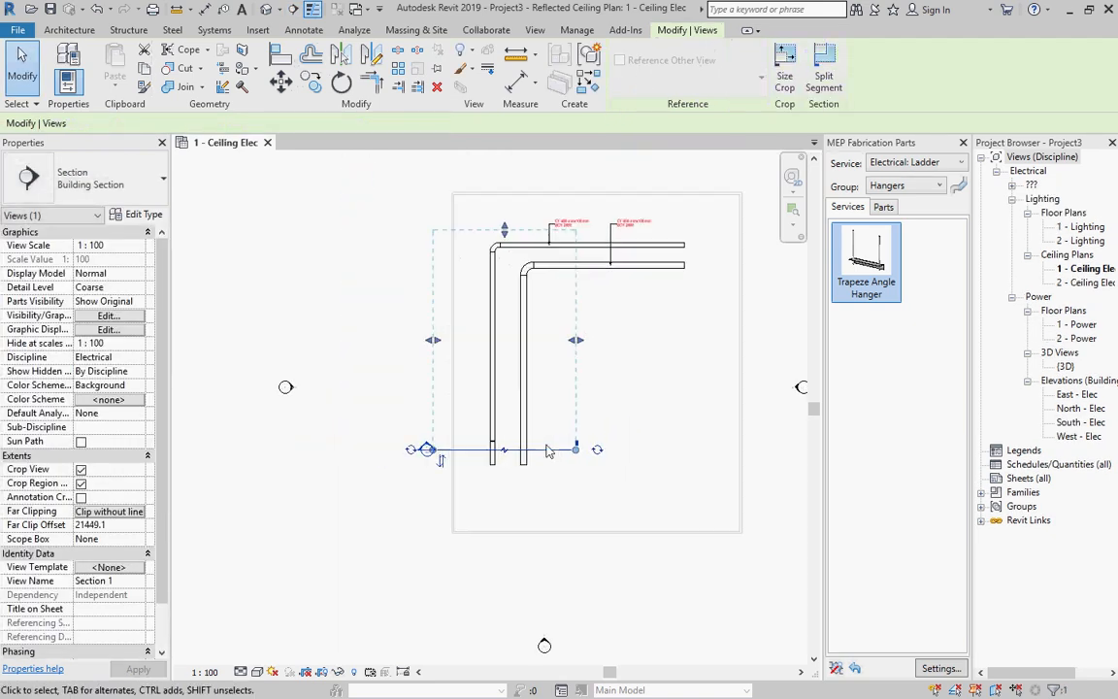
pyautogui.rightClick(546, 447)
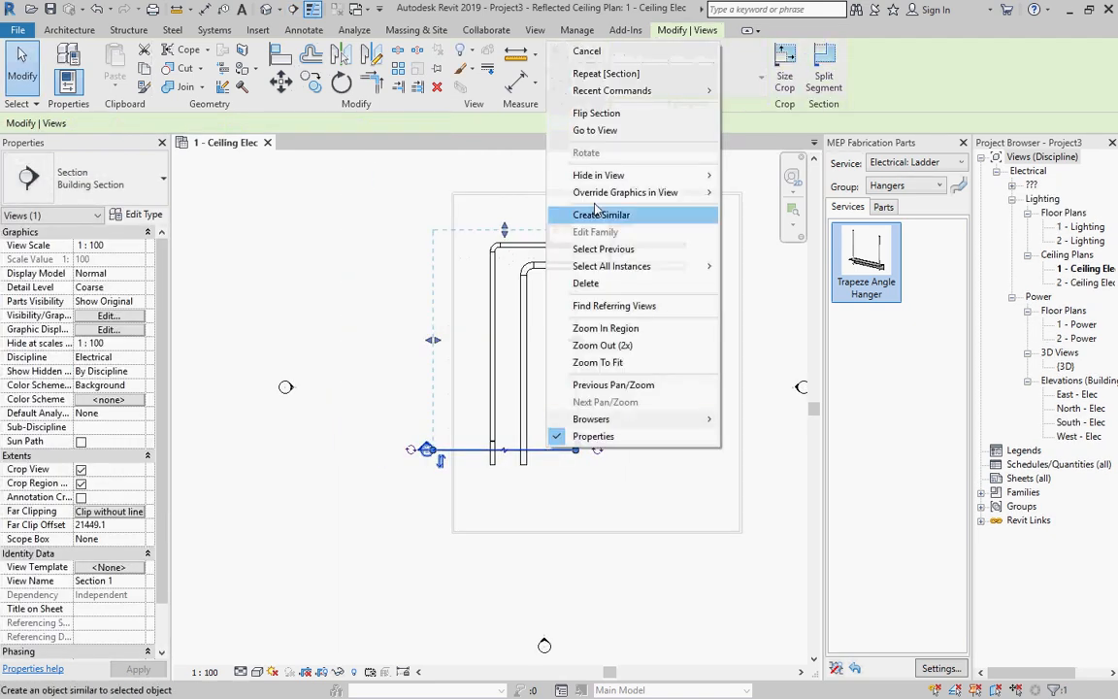
pyautogui.click(601, 130)
# Enlarge the section's crop region above the roof, beyond the building's right end, and down to about Level 1
pyautogui.scroll(3, 504, 429)
pyautogui.scroll(-4, 524, 324)
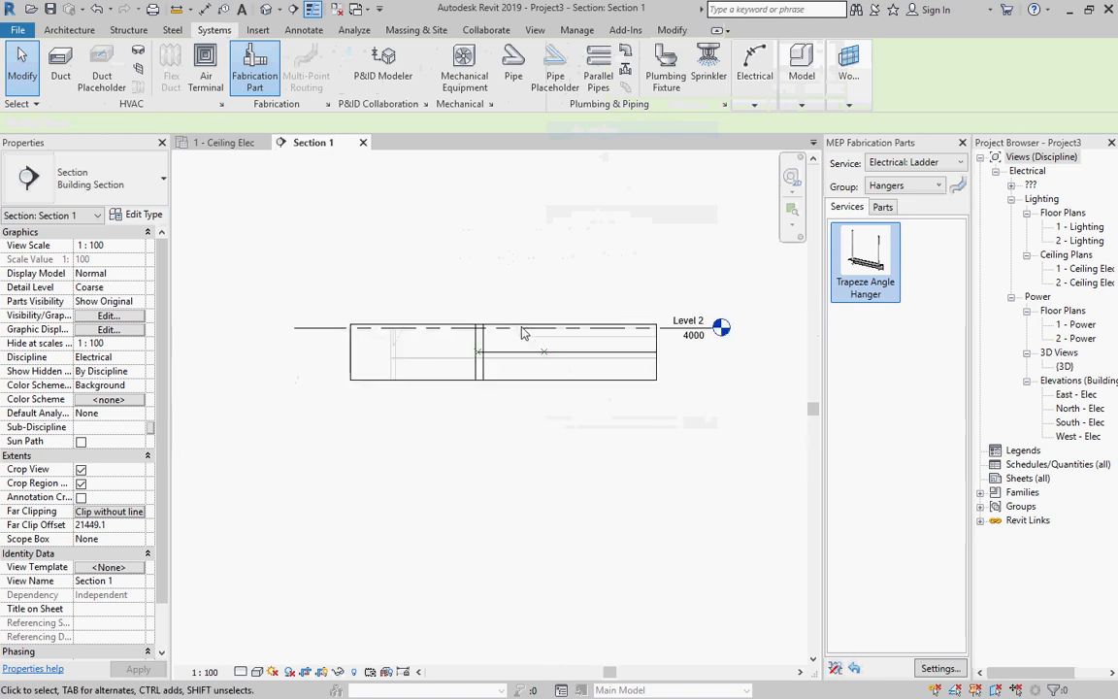
pyautogui.click(529, 330)
pyautogui.scroll(-3, 495, 401)
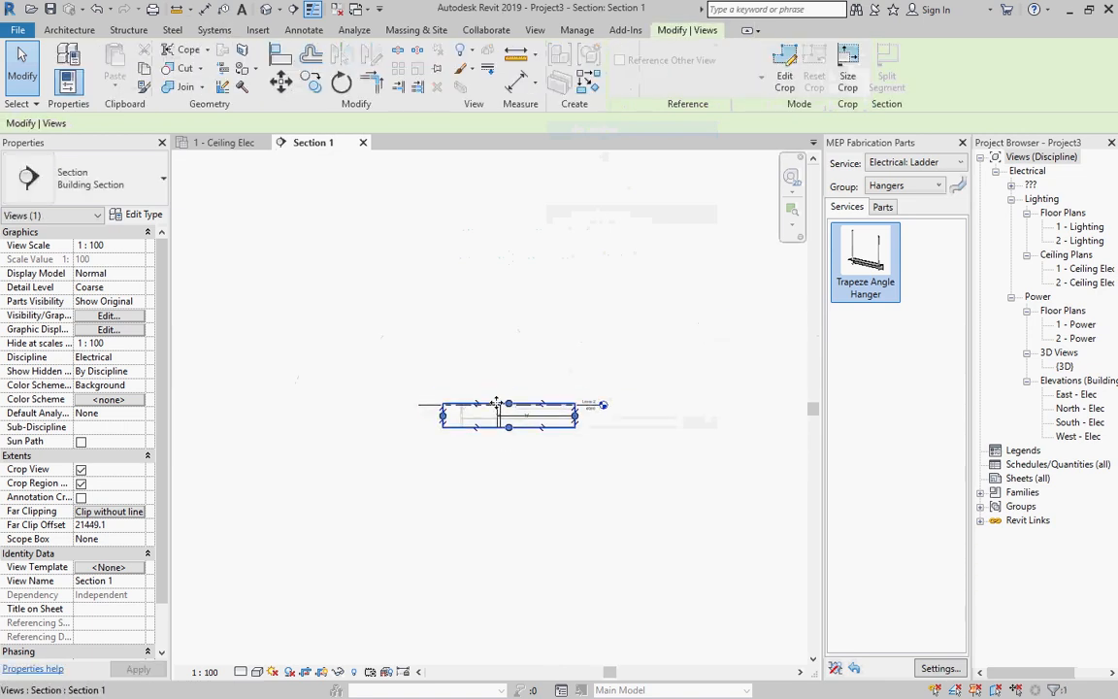
pyautogui.moveTo(509, 405); pyautogui.dragTo(520, 272)
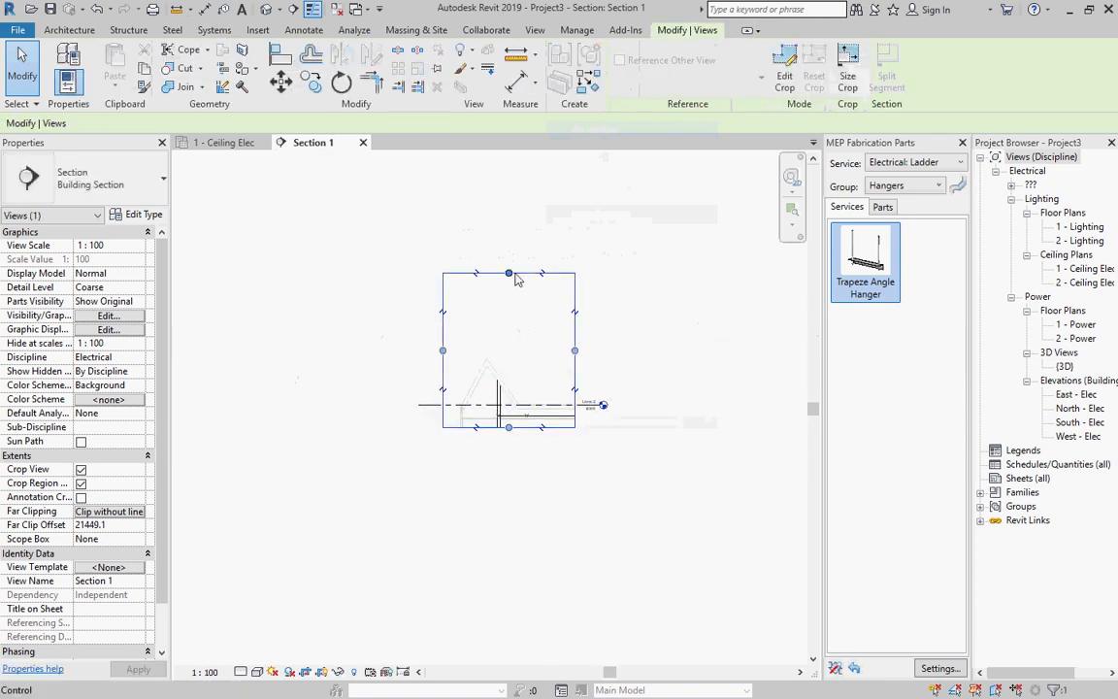
pyautogui.moveTo(521, 336); pyautogui.dragTo(521, 350)
pyautogui.moveTo(575, 388); pyautogui.dragTo(738, 406)
pyautogui.moveTo(611, 351); pyautogui.dragTo(610, 296)
pyautogui.moveTo(608, 433); pyautogui.dragTo(610, 537)
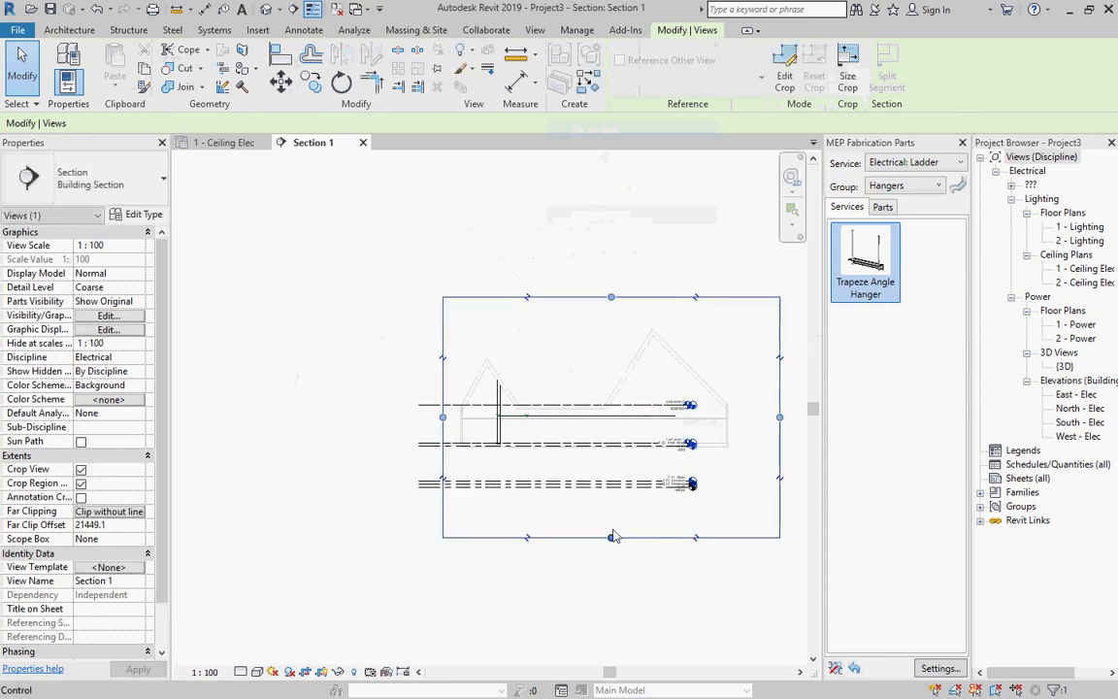
pyautogui.moveTo(610, 481); pyautogui.dragTo(613, 444)
pyautogui.scroll(3, 540, 458)
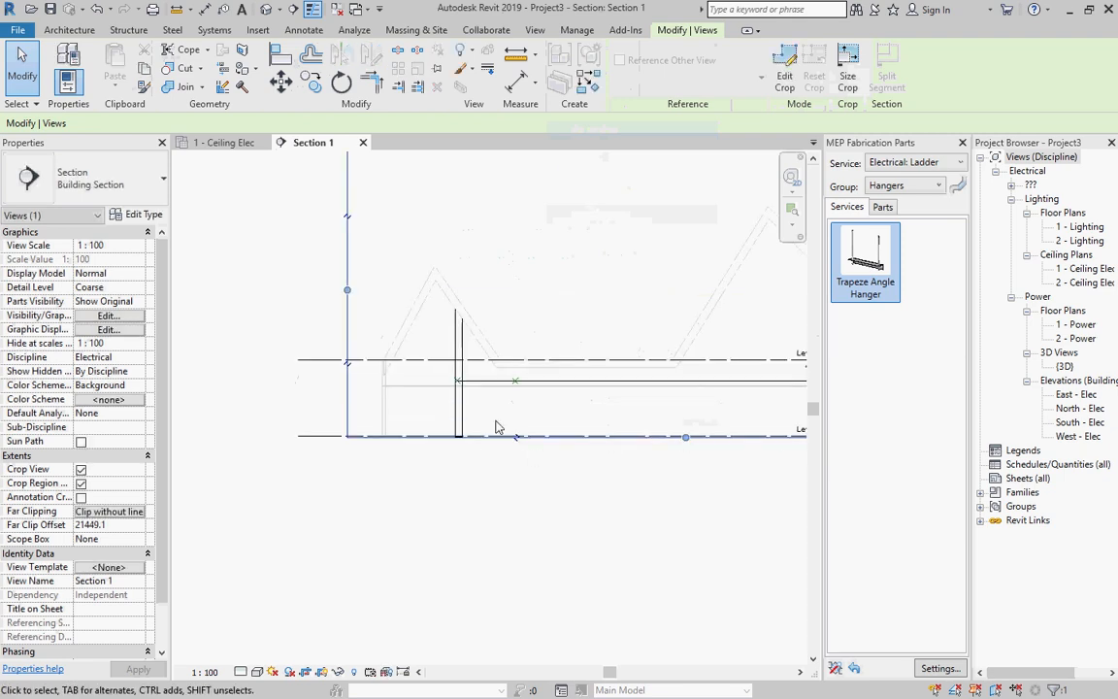
pyautogui.scroll(2, 495, 427)
pyautogui.click(505, 429)
pyautogui.scroll(-2, 507, 429)
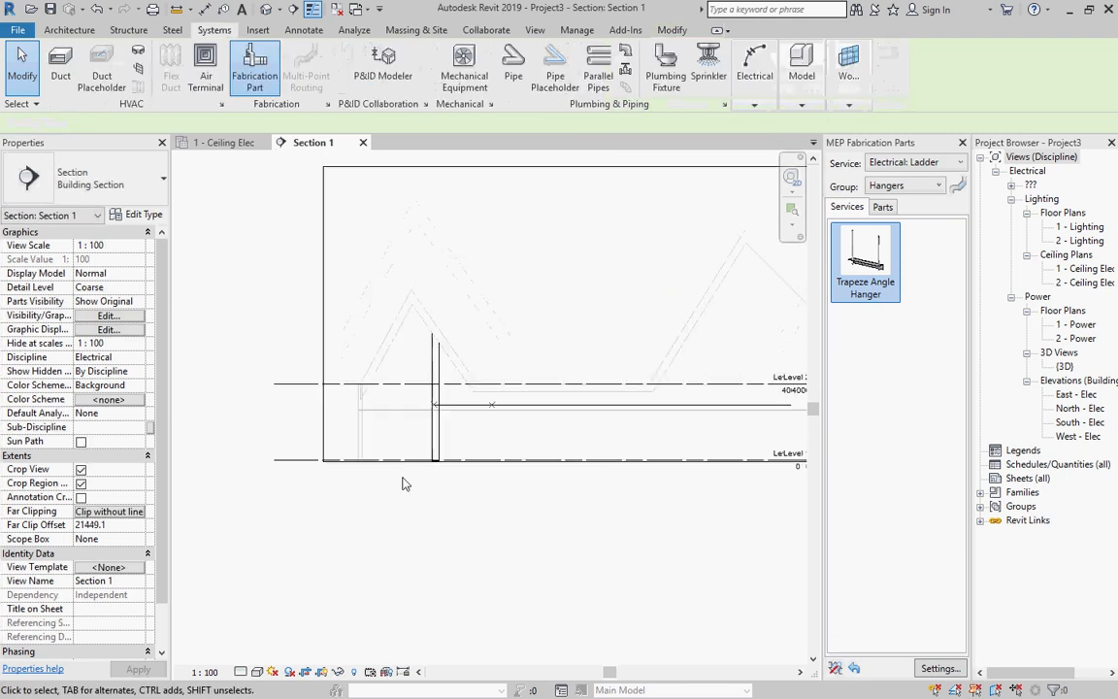
# Set the section view's detail level to Fine and its visual style to Shaded
pyautogui.scroll(2, 407, 490)
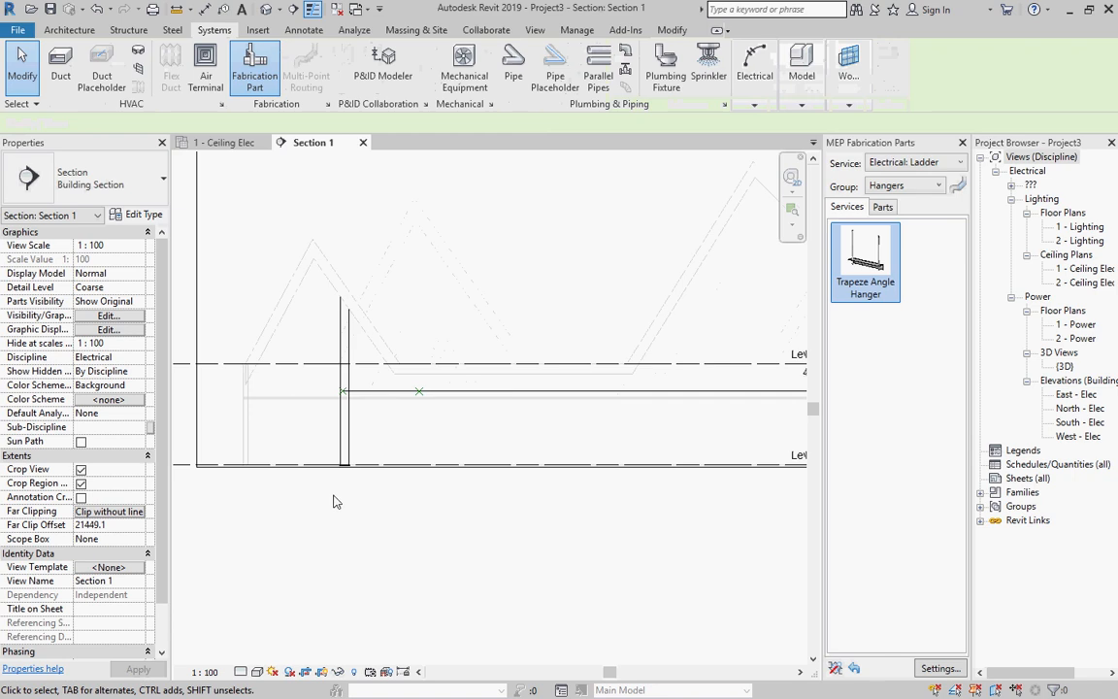
pyautogui.click(241, 672)
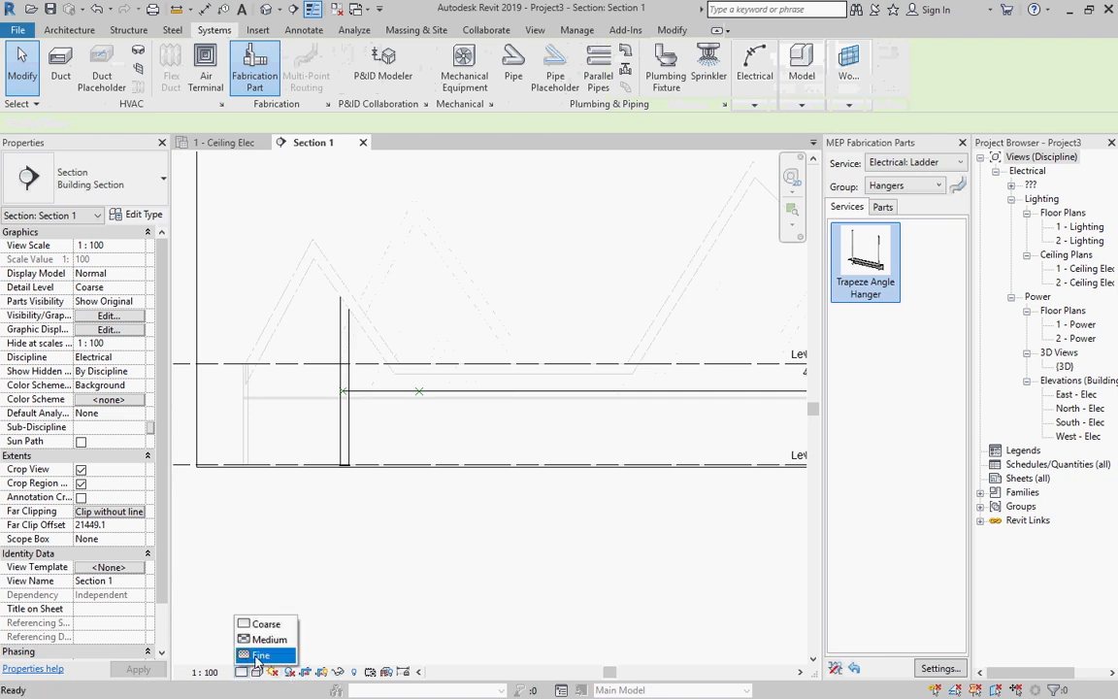
pyautogui.click(277, 655)
pyautogui.click(258, 672)
pyautogui.click(284, 609)
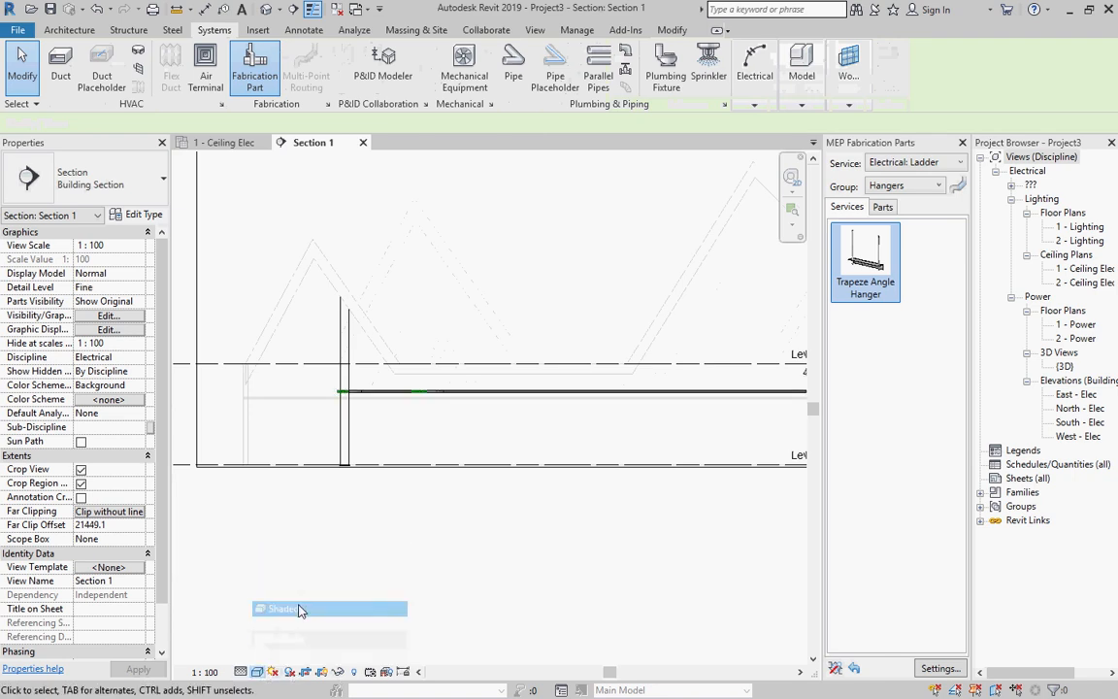
# Raise the trapeze hanger from Level 1 to the outer cable tray, to an offset of 2882
pyautogui.scroll(4, 340, 520)
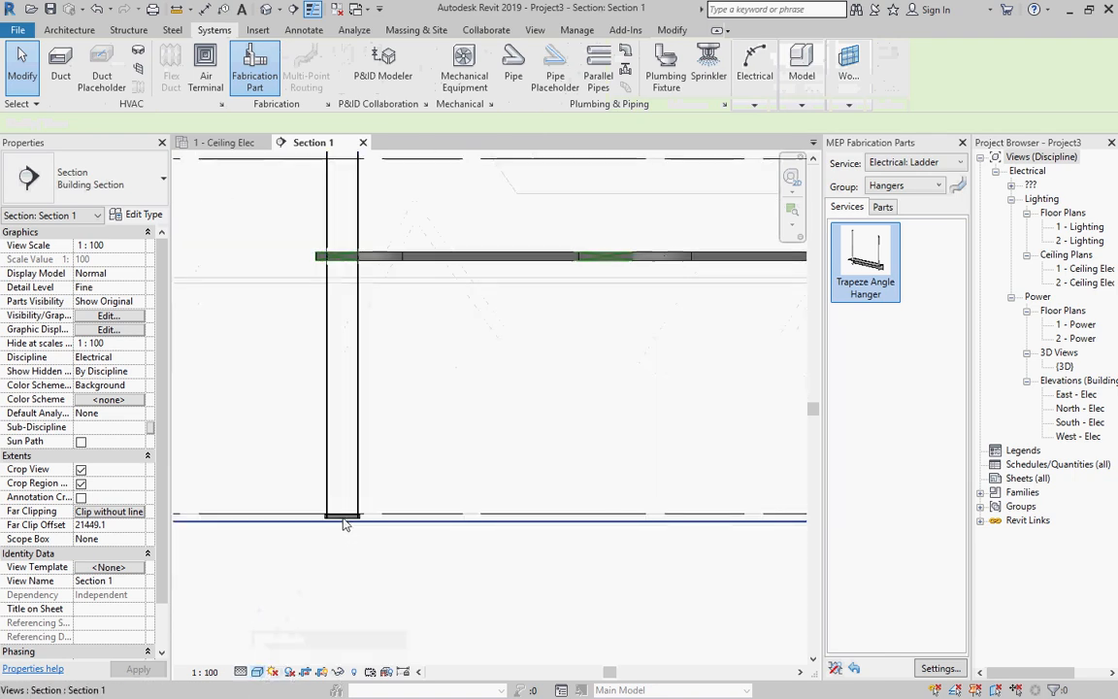
pyautogui.click(358, 500)
pyautogui.scroll(-2, 388, 549)
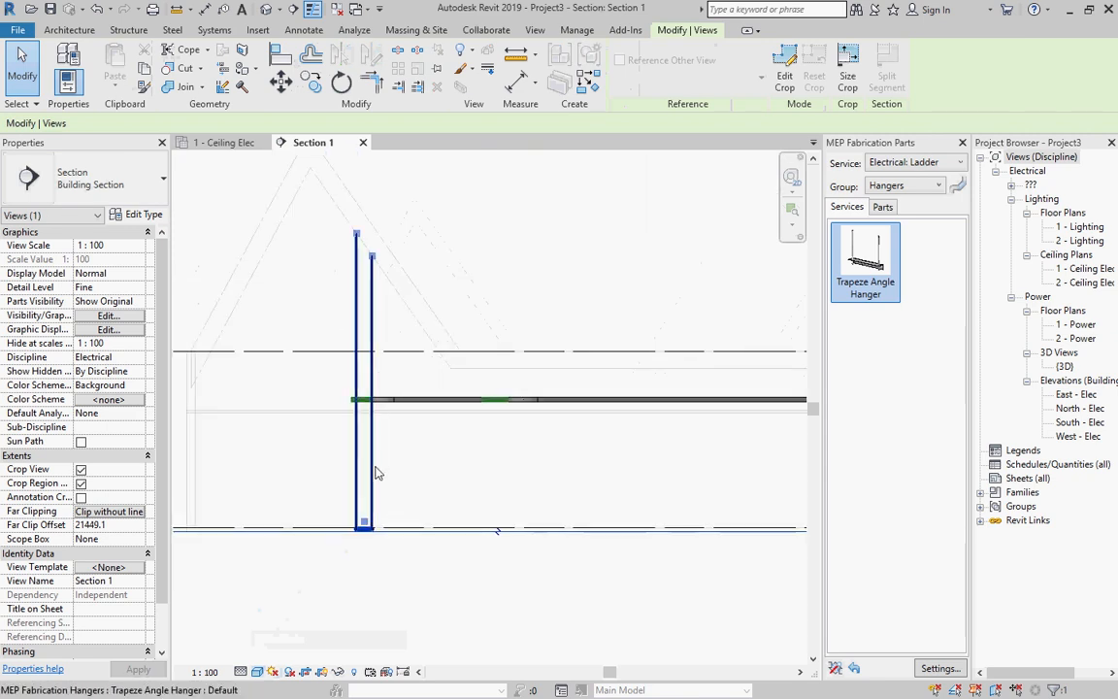
pyautogui.click(378, 472)
pyautogui.moveTo(364, 529); pyautogui.dragTo(362, 403)
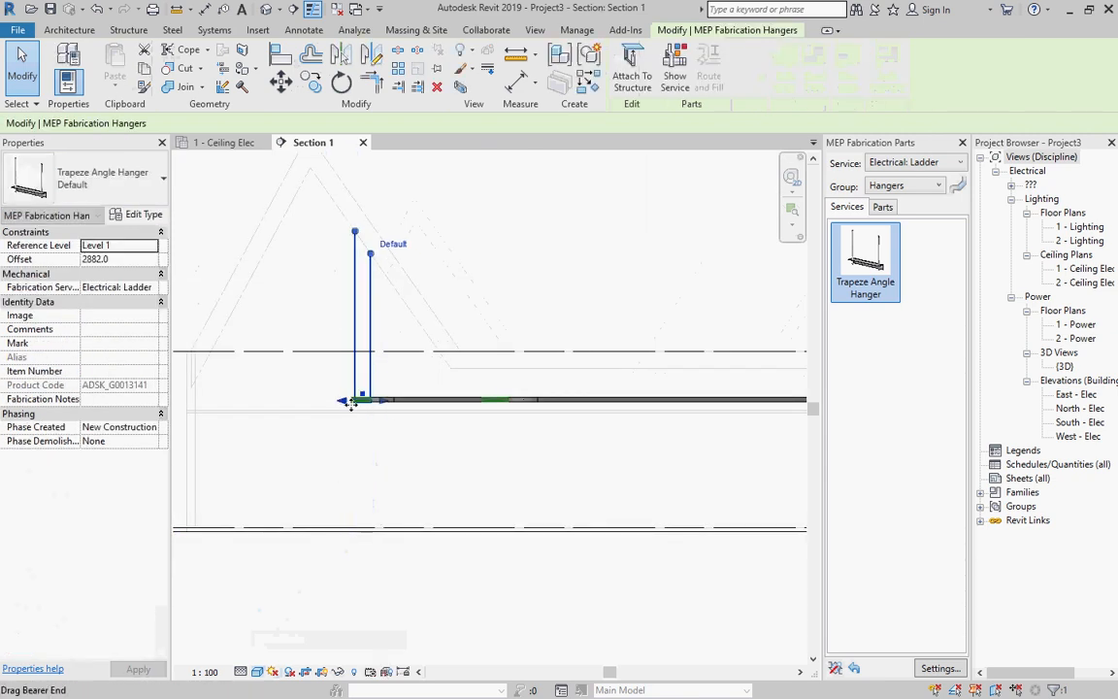
# Try to lengthen the hanger's bearer past the left edge of the outer cable tray
pyautogui.scroll(4, 360, 406)
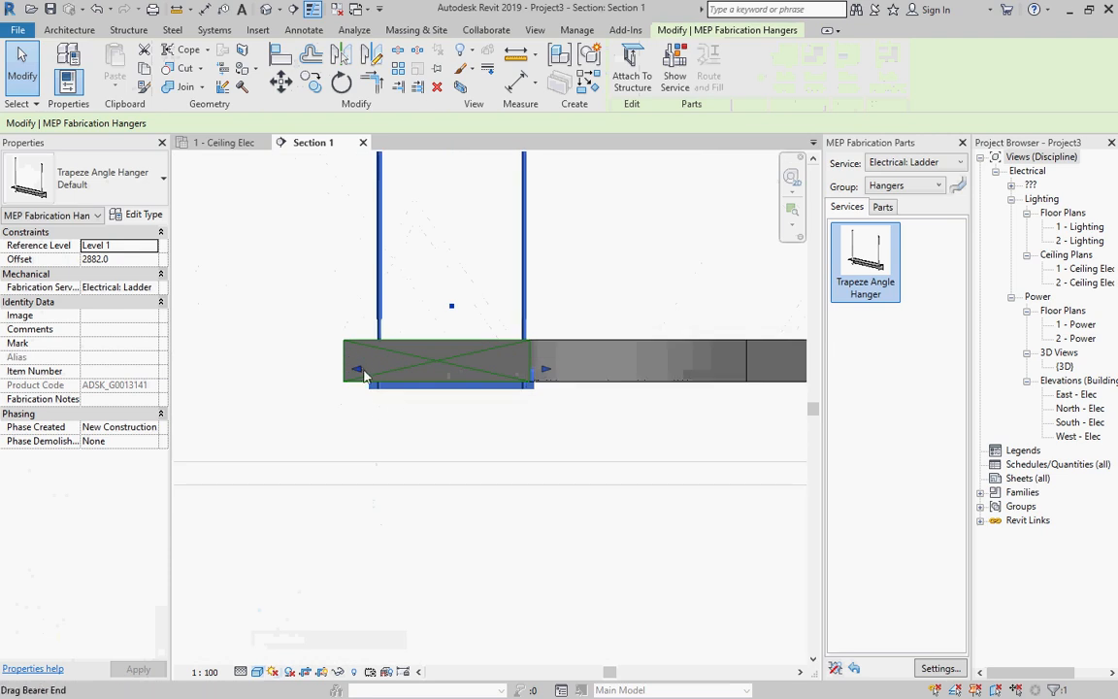
pyautogui.moveTo(359, 373); pyautogui.dragTo(322, 368)
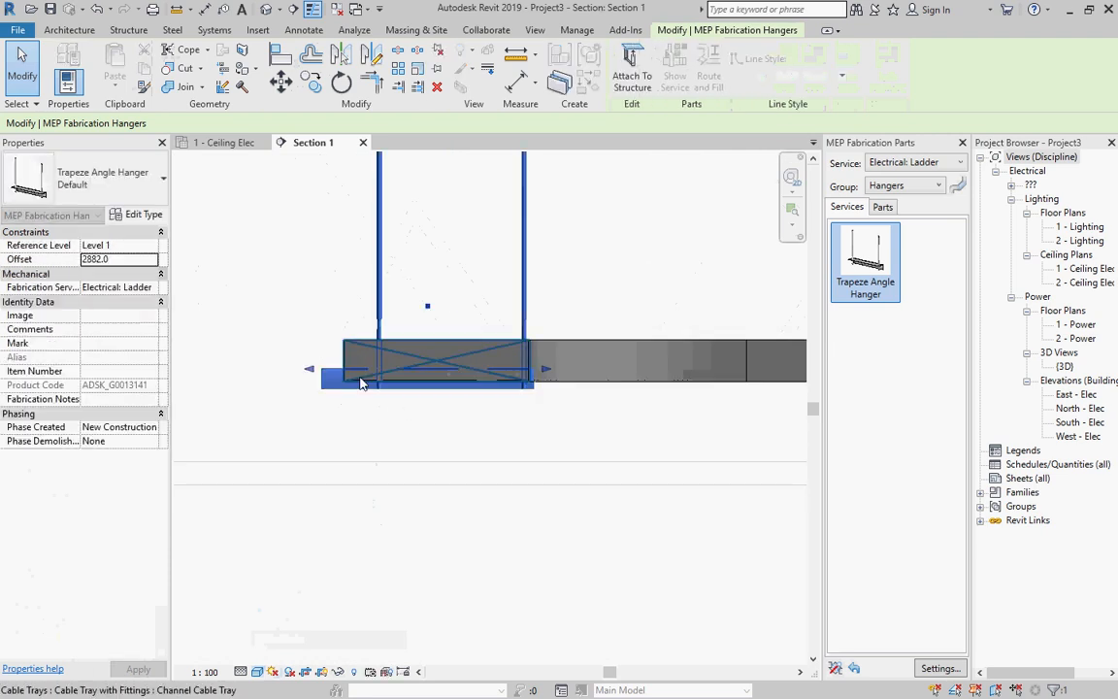
pyautogui.click(399, 397)
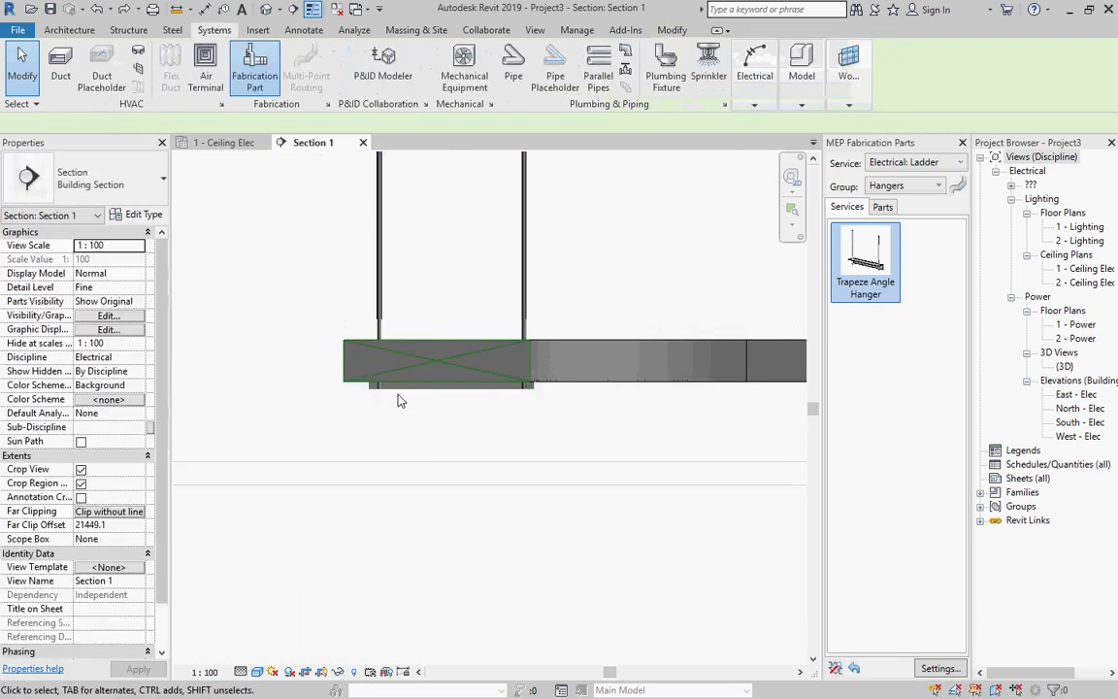
pyautogui.scroll(-1, 399, 397)
# Shift the hanger slightly left and down to bring its bearer beneath the outer cable tray
pyautogui.click(393, 323)
pyautogui.scroll(-4, 437, 404)
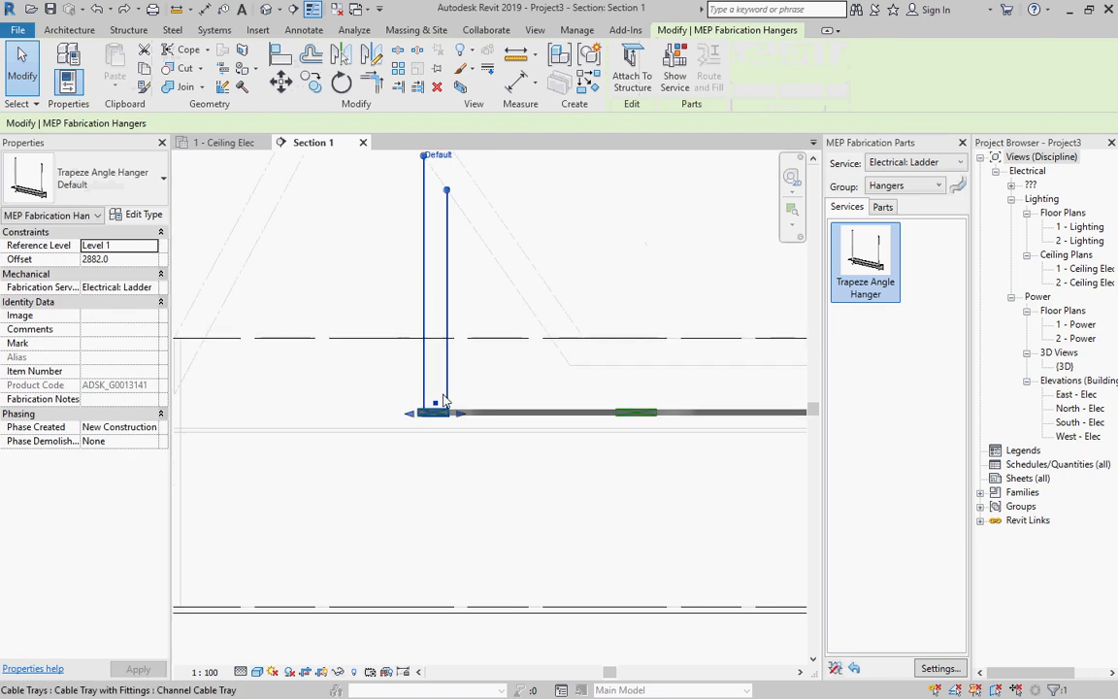
pyautogui.scroll(1, 435, 291)
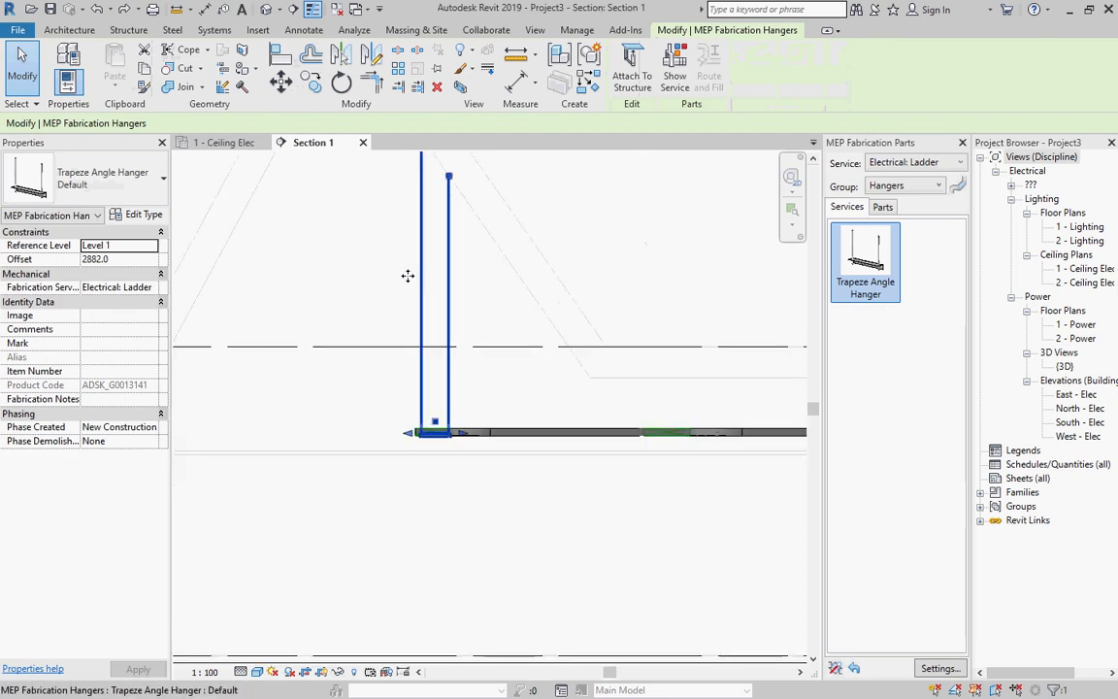
pyautogui.moveTo(408, 277); pyautogui.dragTo(415, 283)
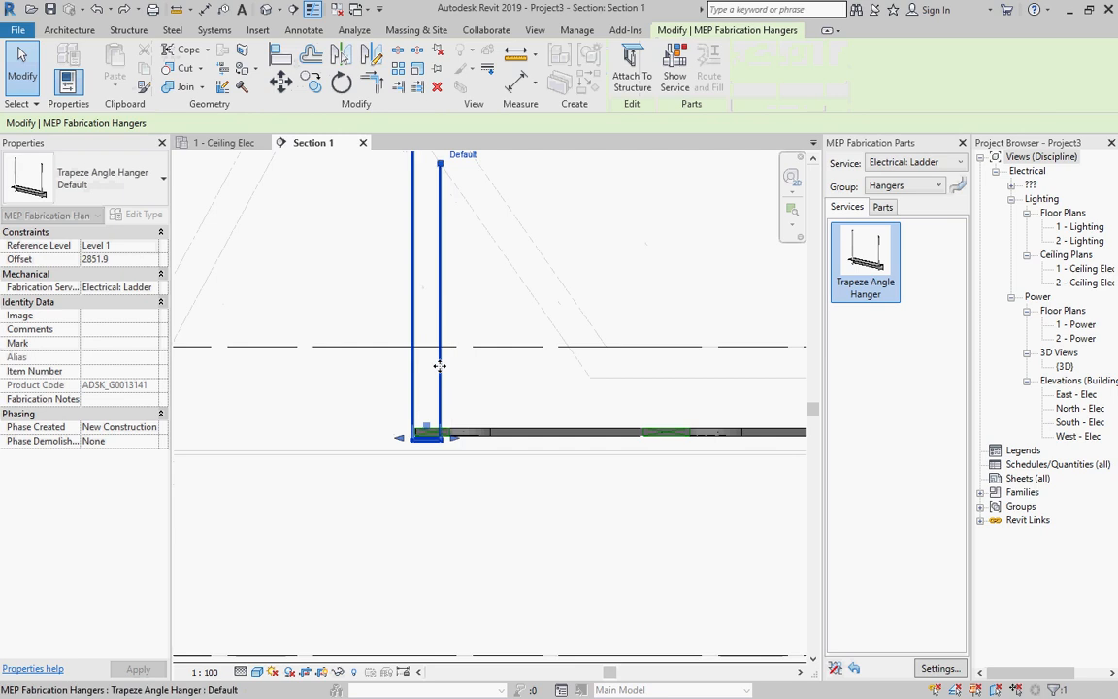
# In the ceiling plan, lengthen the hanger's bearer so it projects past both edges of the outer cable tray
pyautogui.hotkey('ctrl', 'Tab')
pyautogui.moveTo(538, 362); pyautogui.dragTo(591, 363)
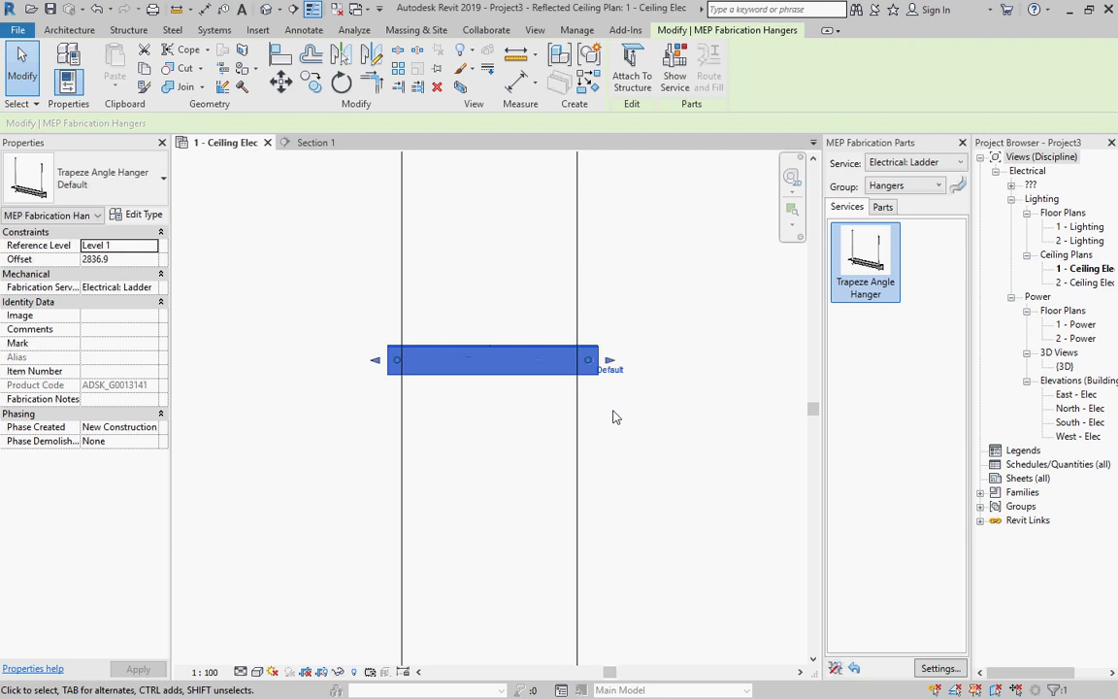
pyautogui.press('Escape')
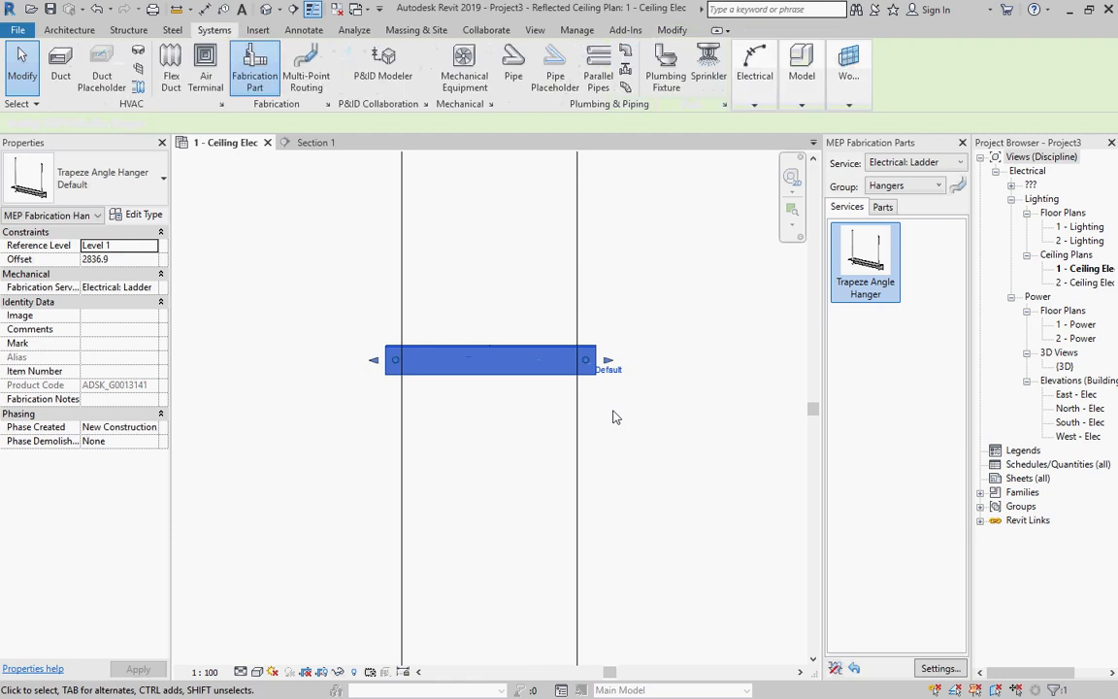
# In Section 1, nudge the hanger up against the underside of the outer cable tray, to an offset of 2846.9
pyautogui.click(316, 142)
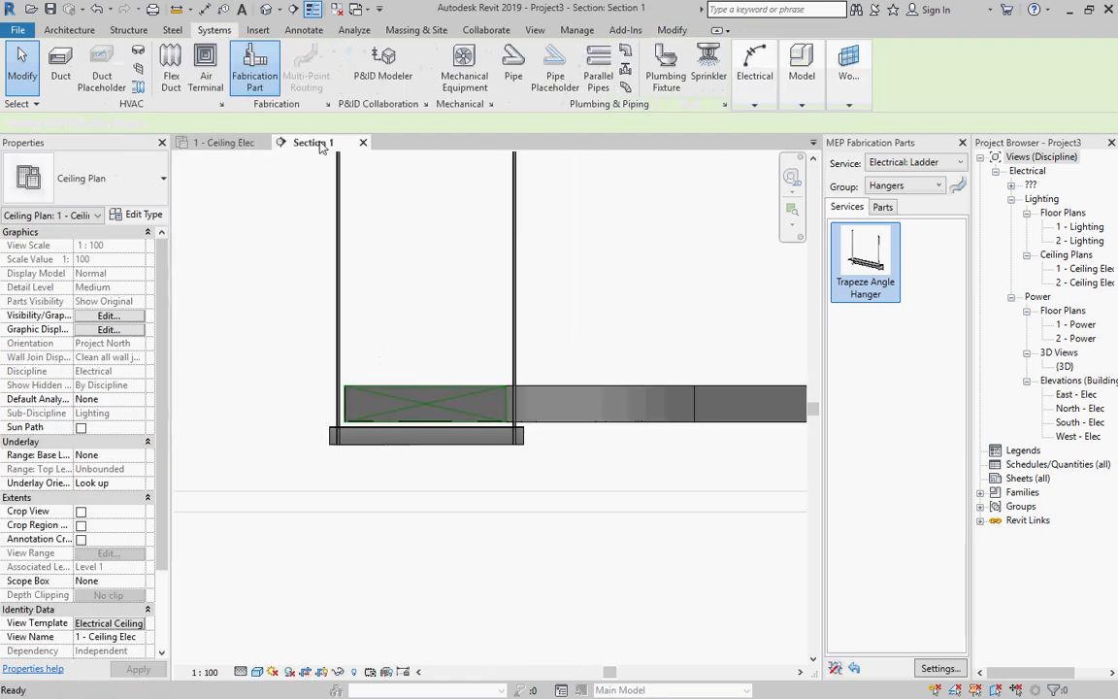
pyautogui.click(444, 453)
pyautogui.press('Up')
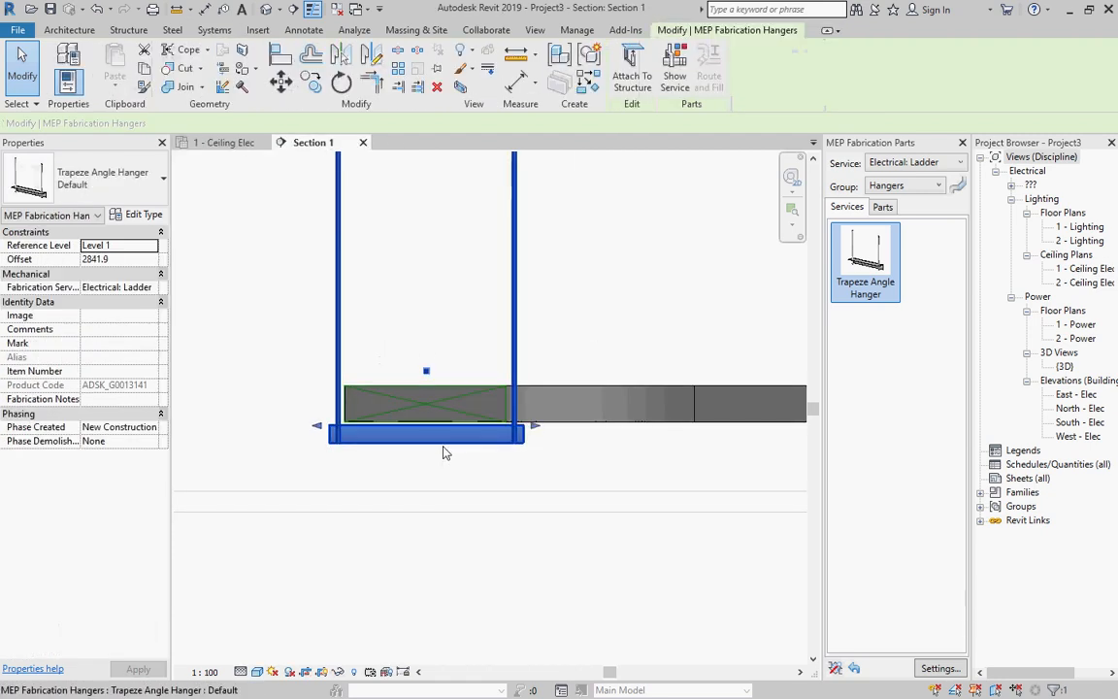
pyautogui.scroll(-5, 445, 492)
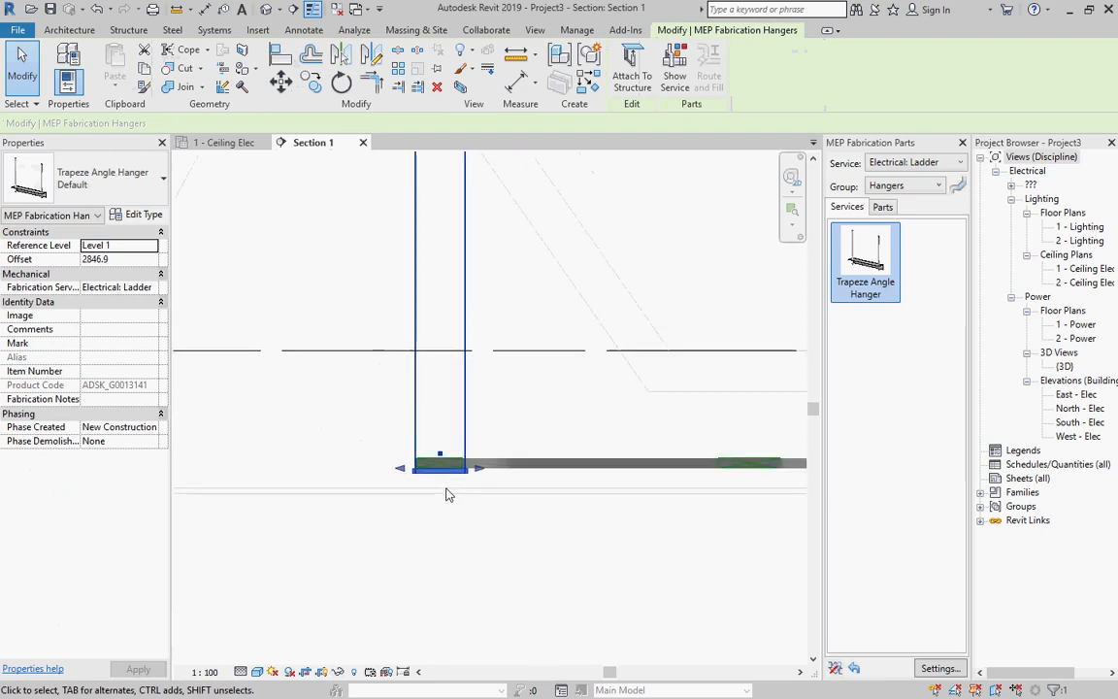
pyautogui.press('Down')
pyautogui.press('Down')
pyautogui.press('Down')
pyautogui.press('Down')
pyautogui.press('Down')
pyautogui.press('Down')
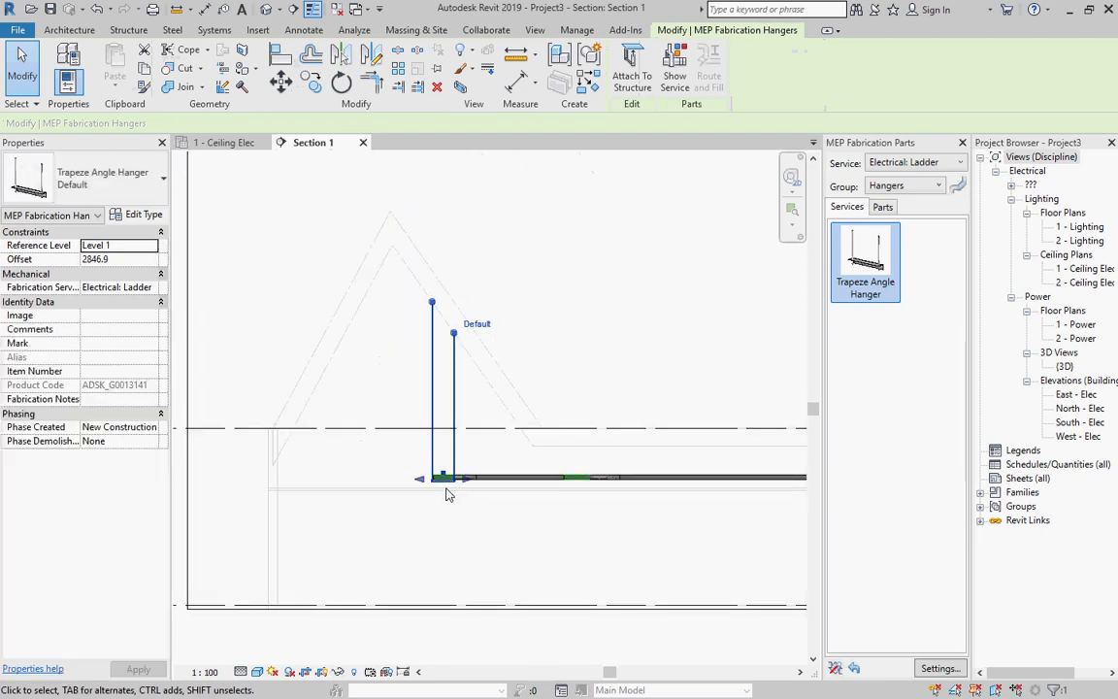
# In Section 1, fine-tune the hanger's height until its bearer meets the underside of the outer cable tray, at an offset of 2845.6
pyautogui.scroll(5, 445, 493)
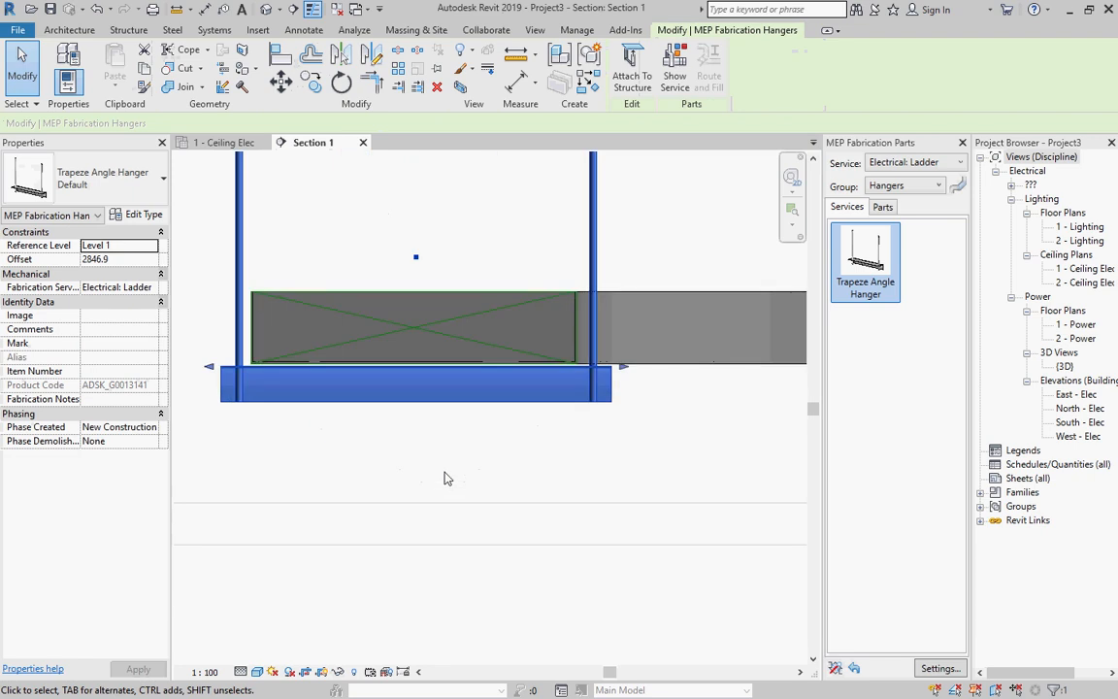
pyautogui.scroll(4, 446, 477)
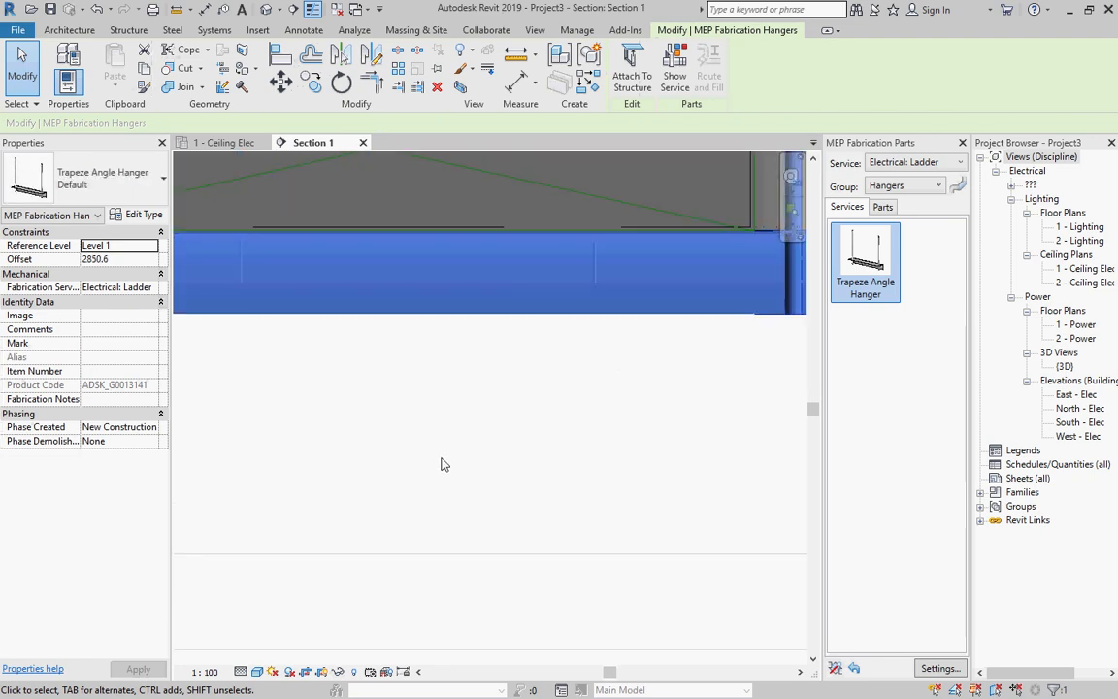
pyautogui.scroll(-4, 442, 464)
pyautogui.press('Down')
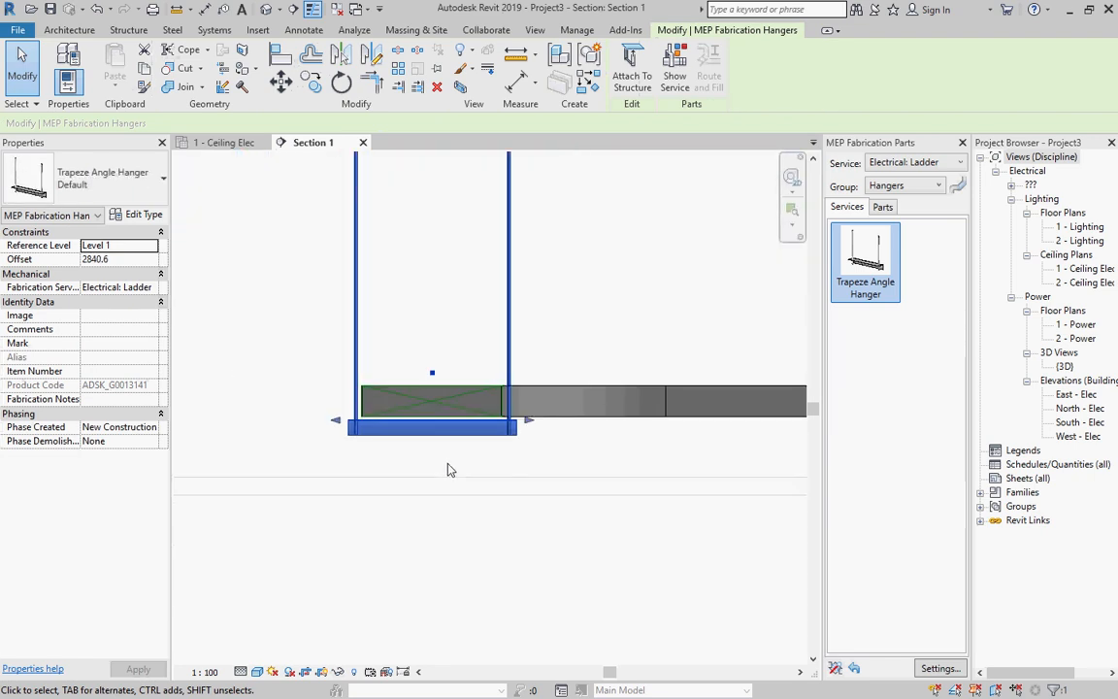
pyautogui.click(451, 468)
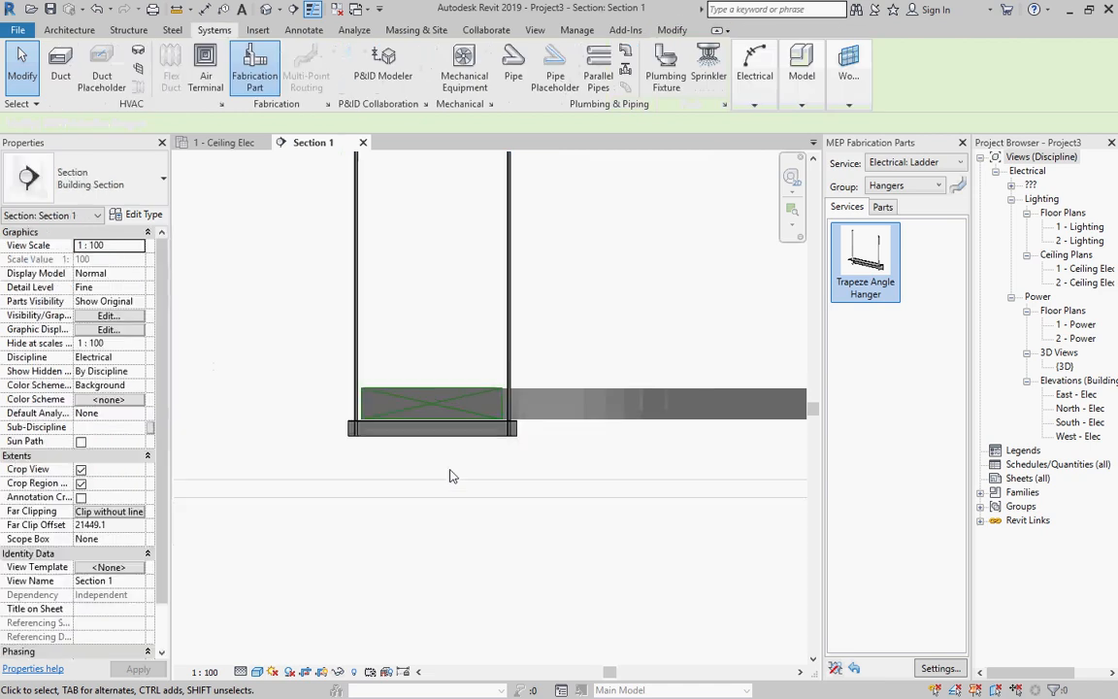
pyautogui.scroll(-5, 429, 465)
pyautogui.scroll(-1, 402, 368)
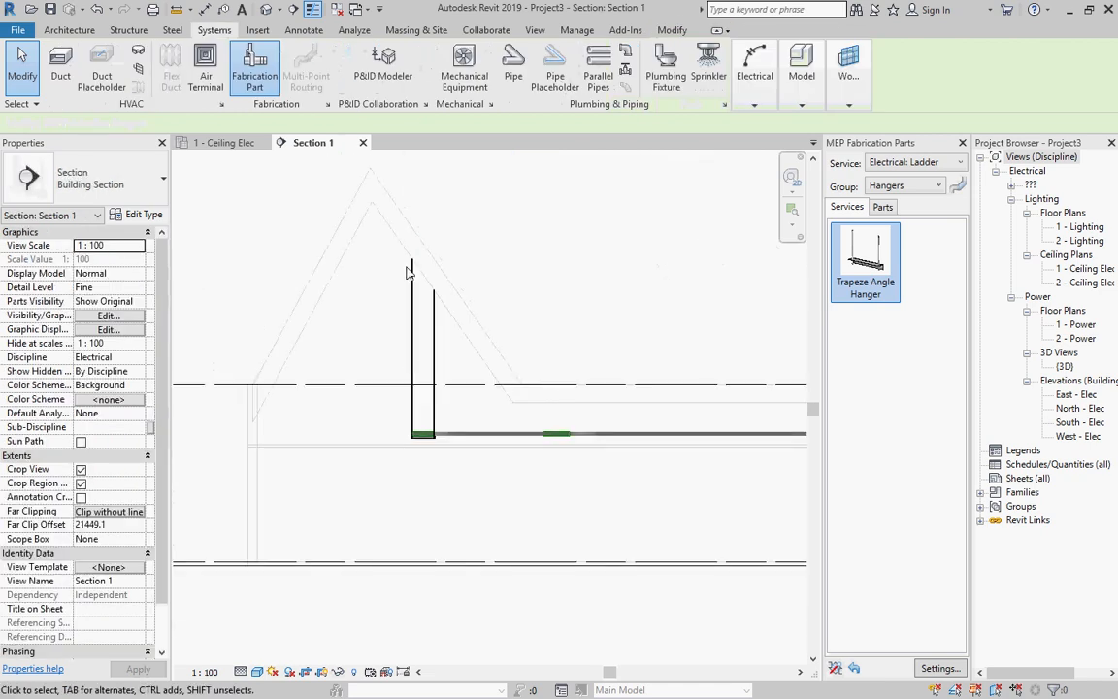
# In the 1 - Ceiling Elec plan, copy the hanger horizontally from the outer cable tray onto the inner one
pyautogui.click(227, 142)
pyautogui.scroll(-3, 466, 416)
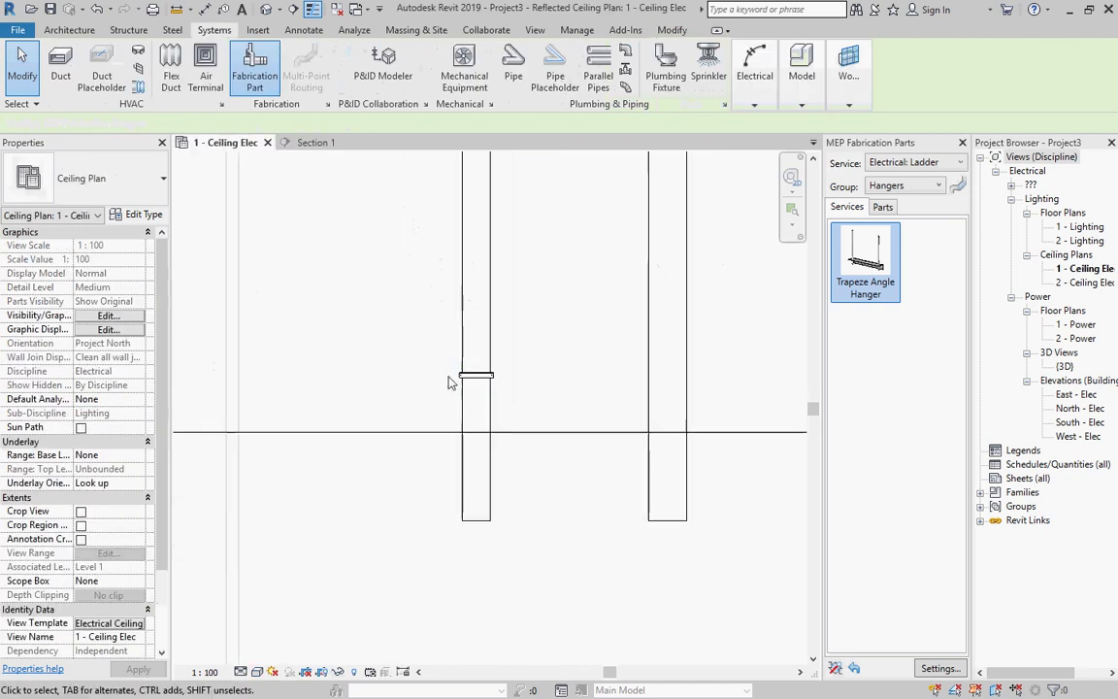
pyautogui.click(551, 428)
pyautogui.click(521, 396)
pyautogui.moveTo(415, 343); pyautogui.dragTo(555, 408)
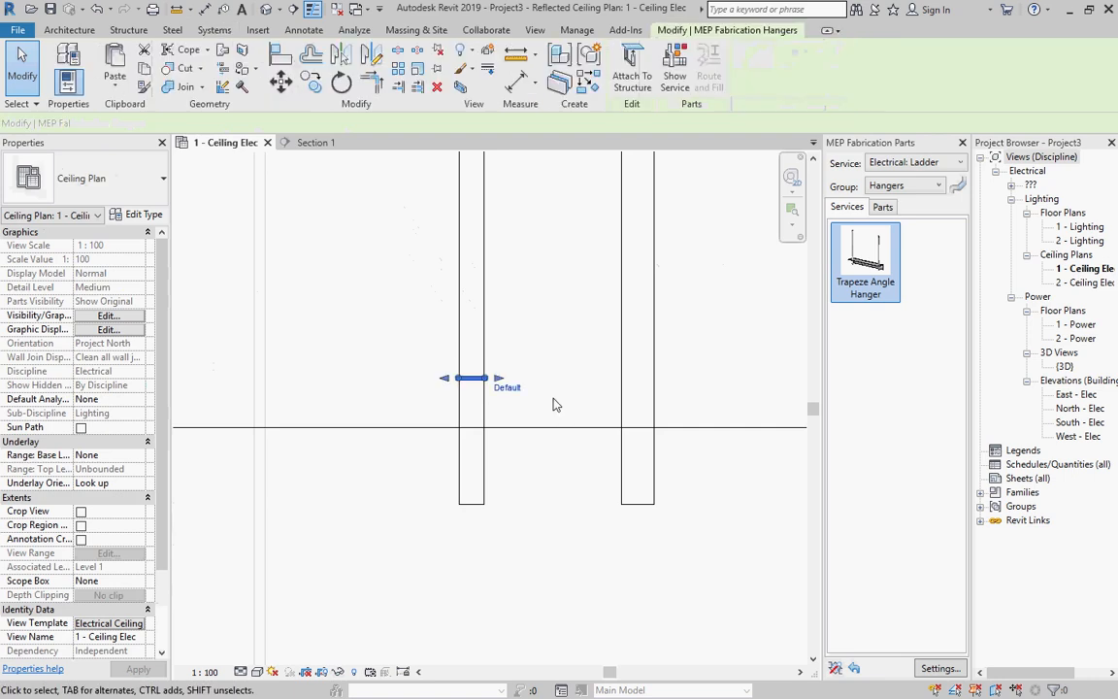
pyautogui.click(312, 85)
pyautogui.click(463, 406)
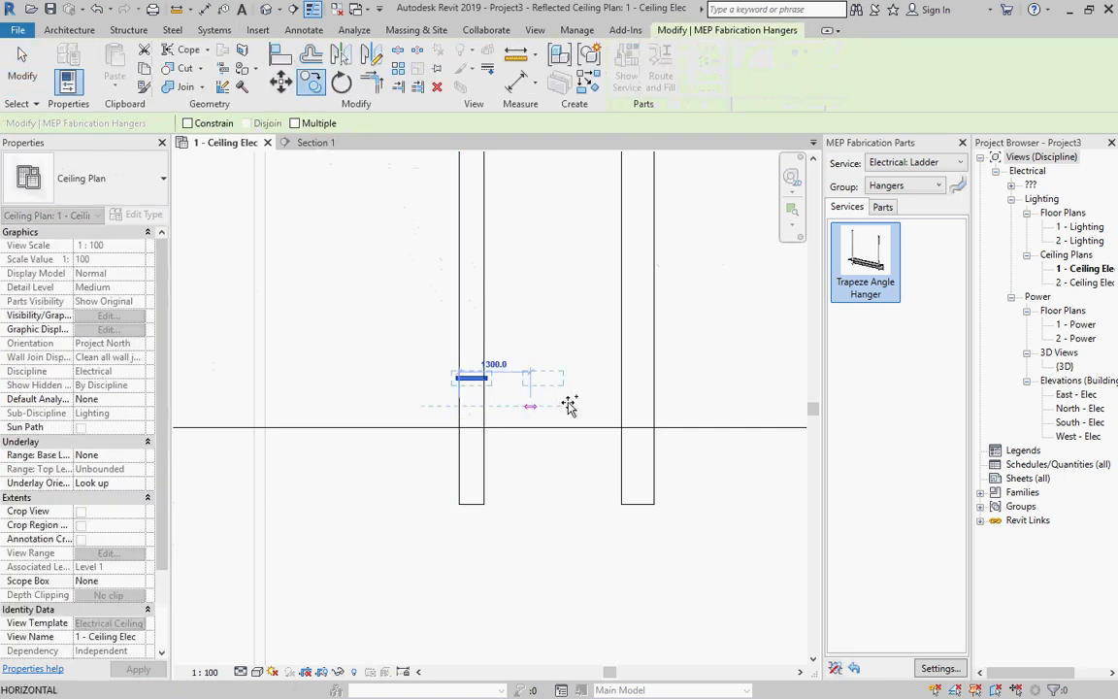
pyautogui.click(624, 404)
# Lengthen the copied hanger's bearer so it projects past both edges of the inner cable tray
pyautogui.scroll(3, 639, 365)
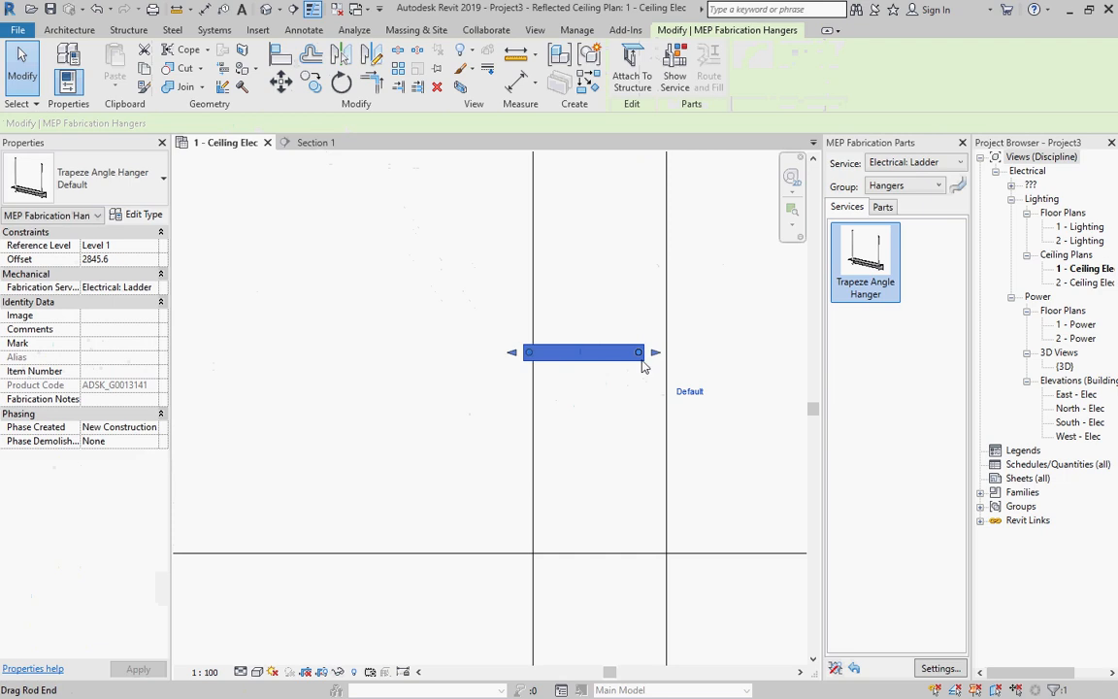
pyautogui.moveTo(641, 360); pyautogui.dragTo(679, 362)
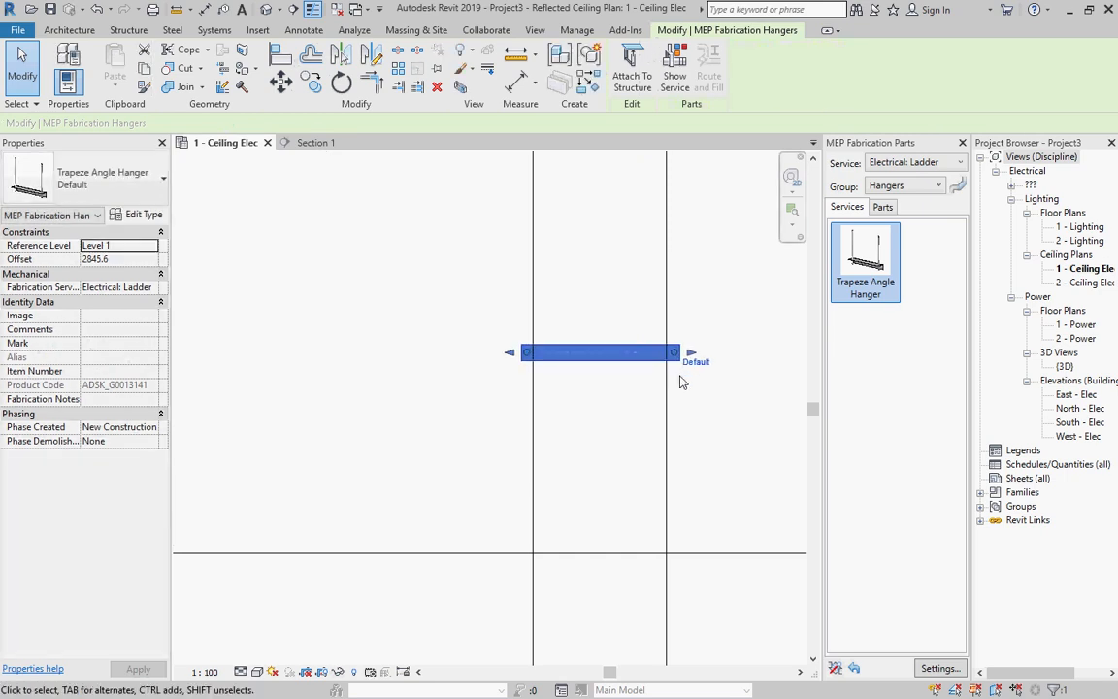
pyautogui.click(693, 406)
pyautogui.scroll(-5, 647, 415)
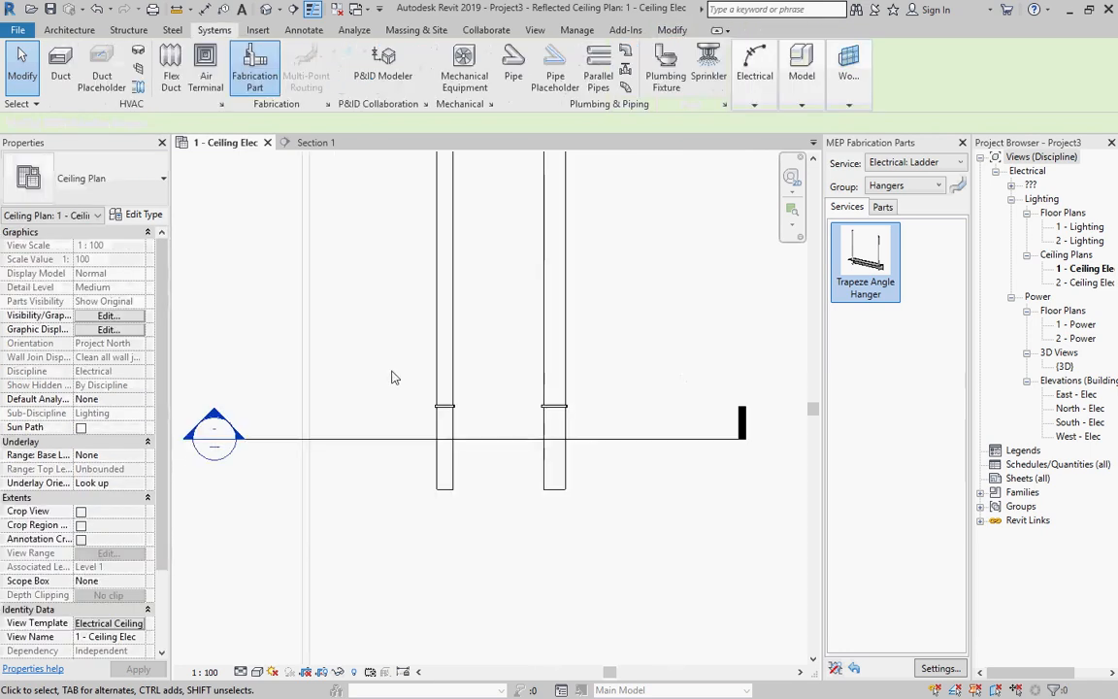
# Copy both hangers together 1200 mm up along the vertical tray runs
pyautogui.moveTo(364, 360); pyautogui.dragTo(665, 448)
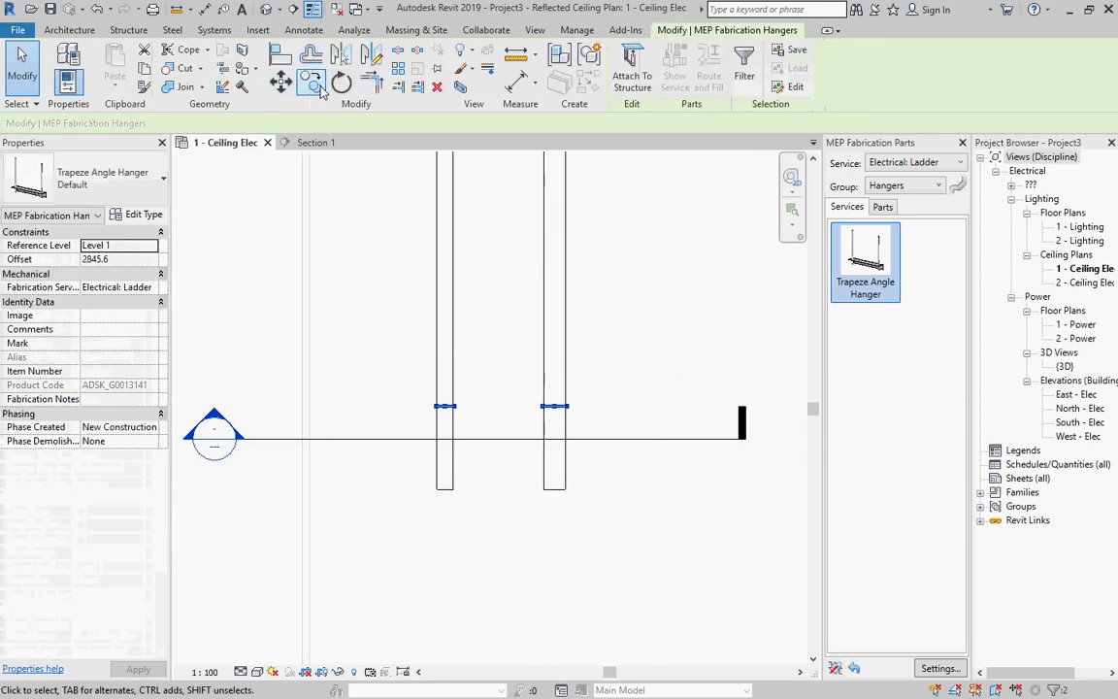
pyautogui.click(311, 83)
pyautogui.scroll(4, 457, 417)
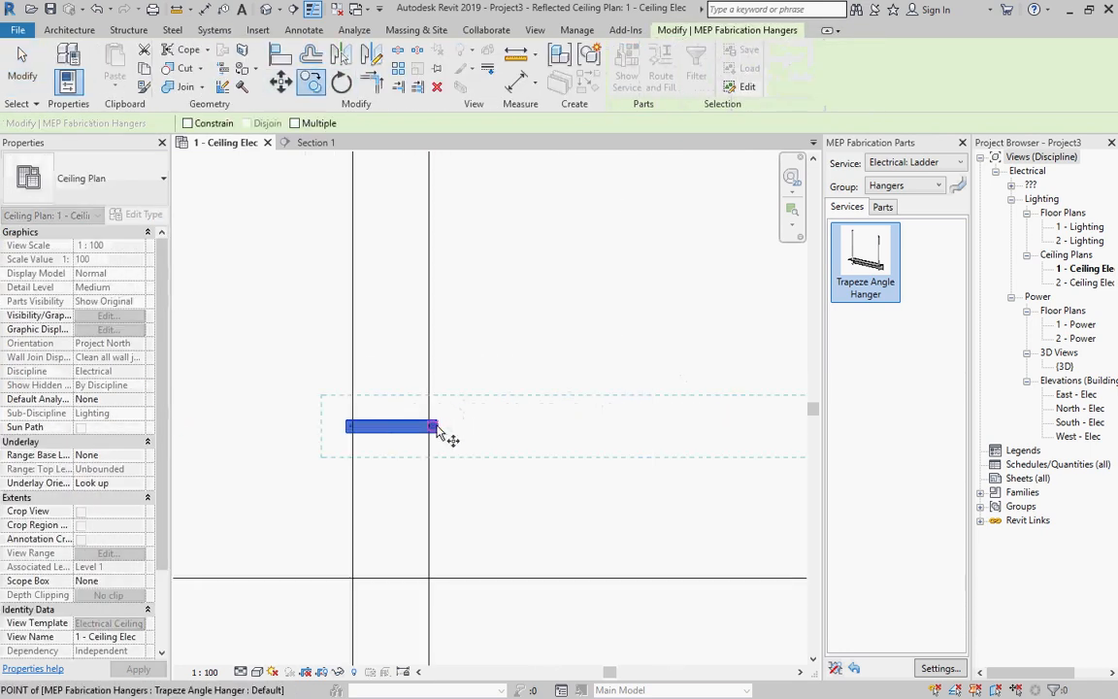
pyautogui.click(437, 427)
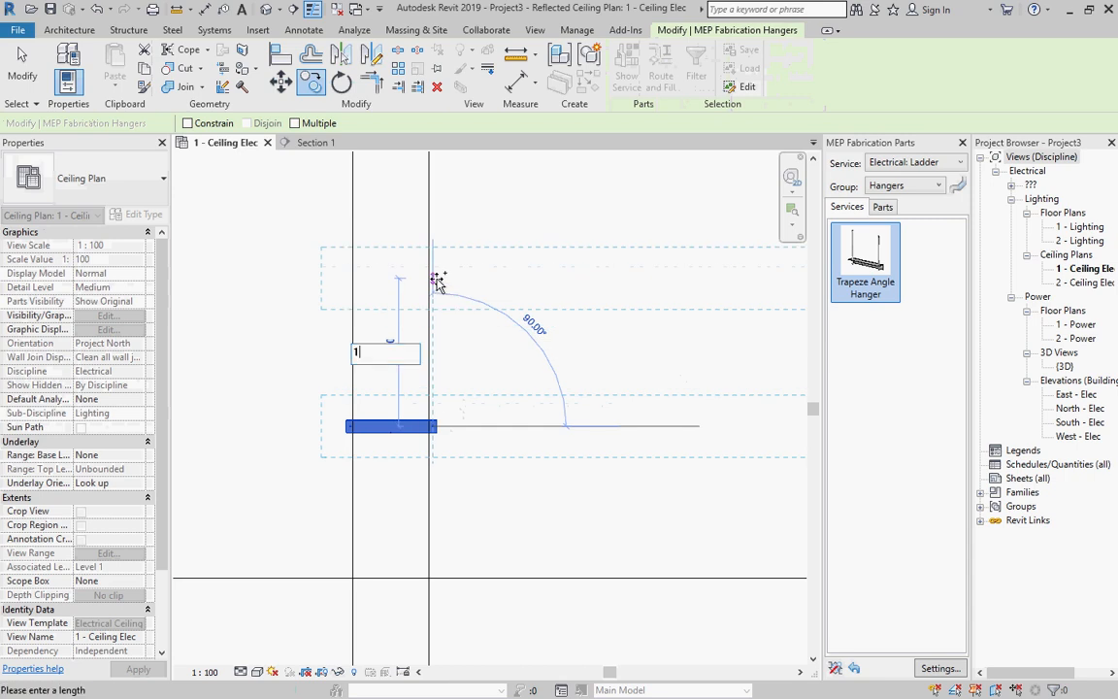
pyautogui.write('1200')
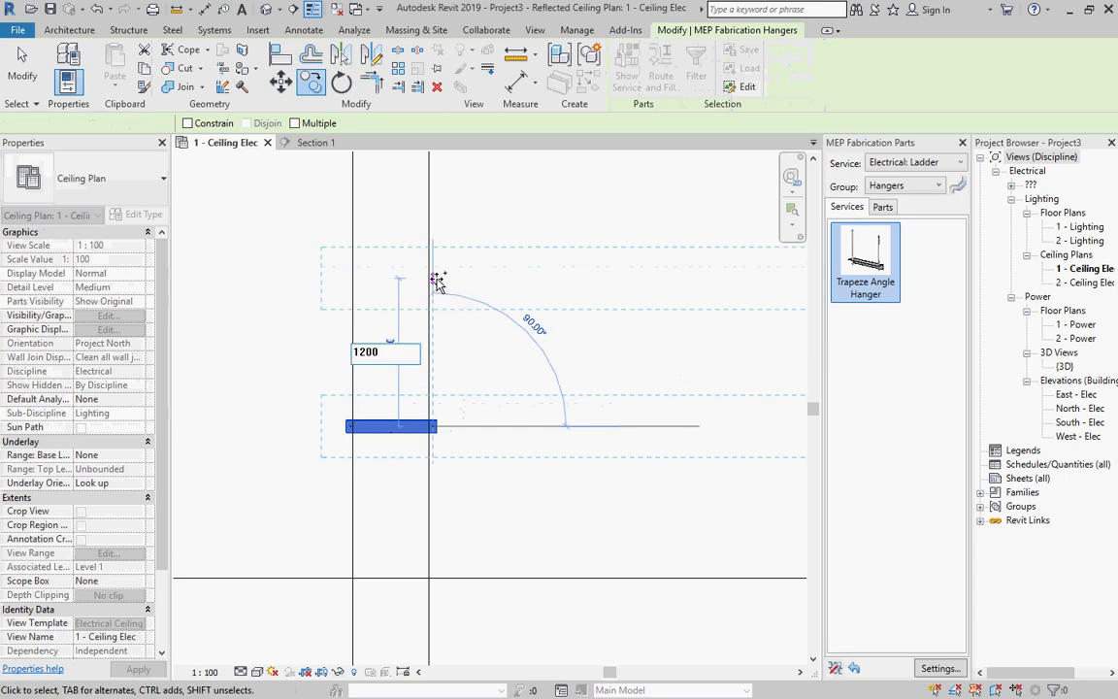
pyautogui.press('Return')
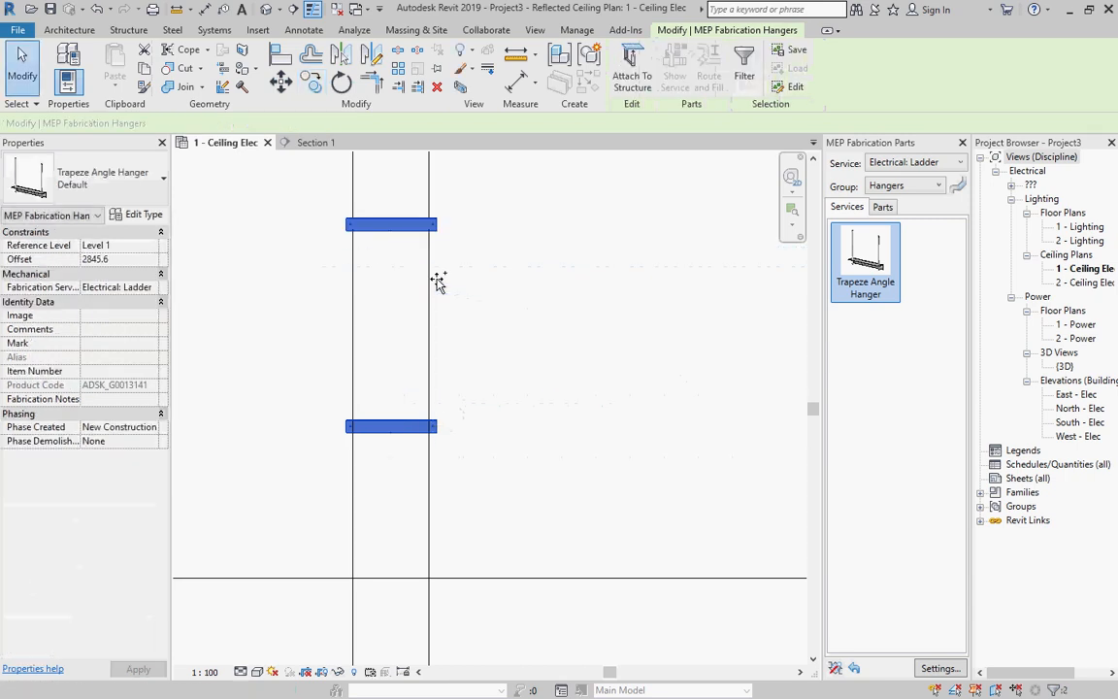
# Copy the second pair of hangers another 1200 mm up the trays, with multiple copying enabled
pyautogui.scroll(-3, 450, 356)
pyautogui.moveTo(375, 351); pyautogui.dragTo(731, 398)
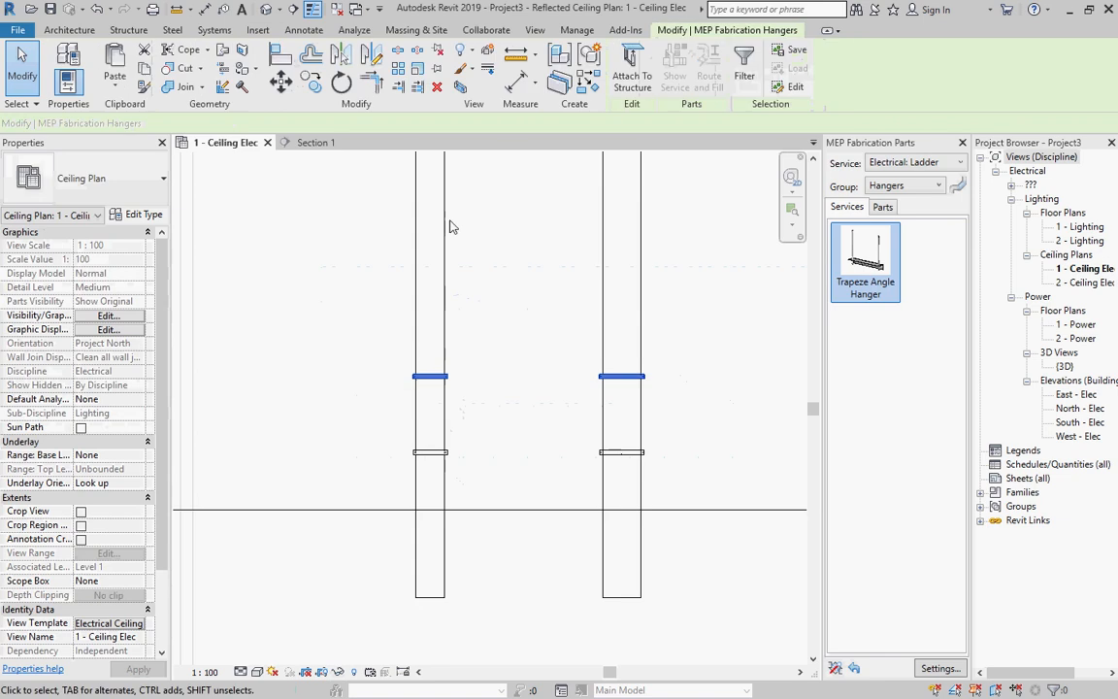
pyautogui.click(312, 83)
pyautogui.scroll(5, 453, 375)
pyautogui.click(446, 377)
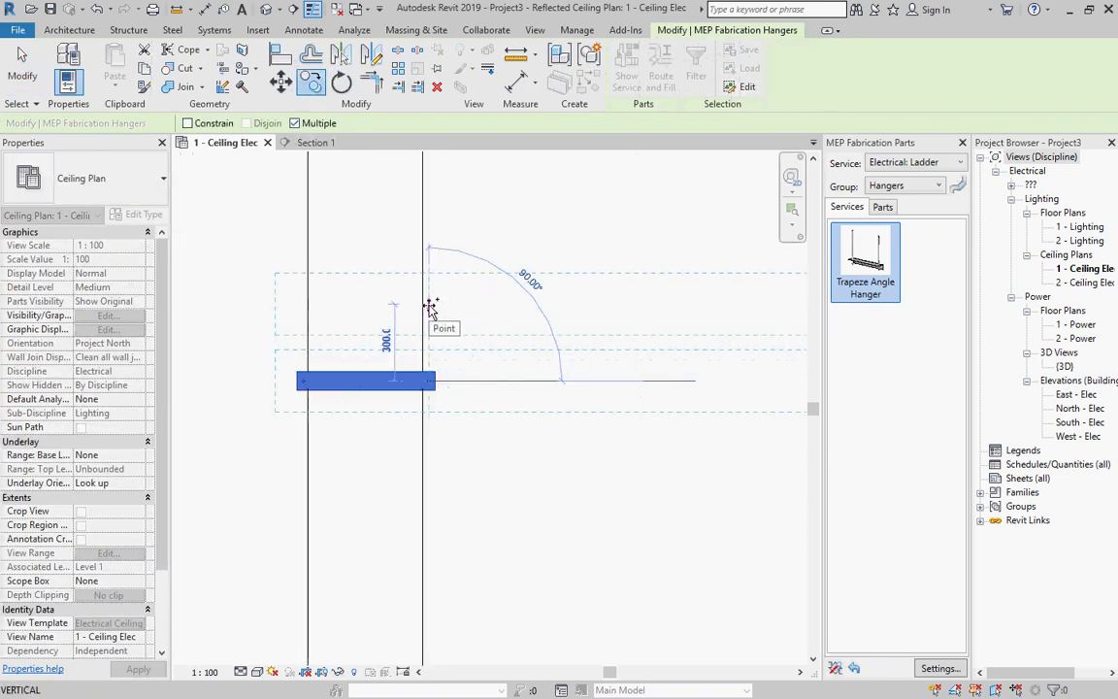
pyautogui.press('Return')
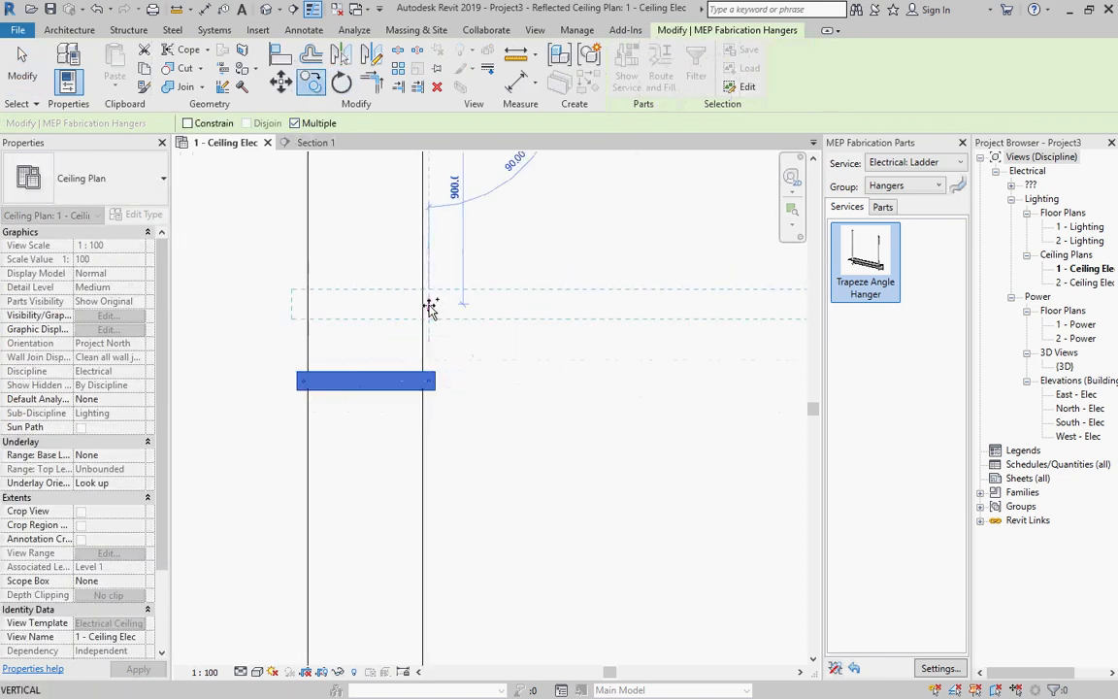
pyautogui.press('Escape')
pyautogui.press('Escape')
# Make repeated copies of the topmost hanger pair up the vertical trays at 1200 mm spacing, until each tray carries seven hangers
pyautogui.scroll(-5, 430, 308)
pyautogui.moveTo(368, 332); pyautogui.dragTo(715, 410)
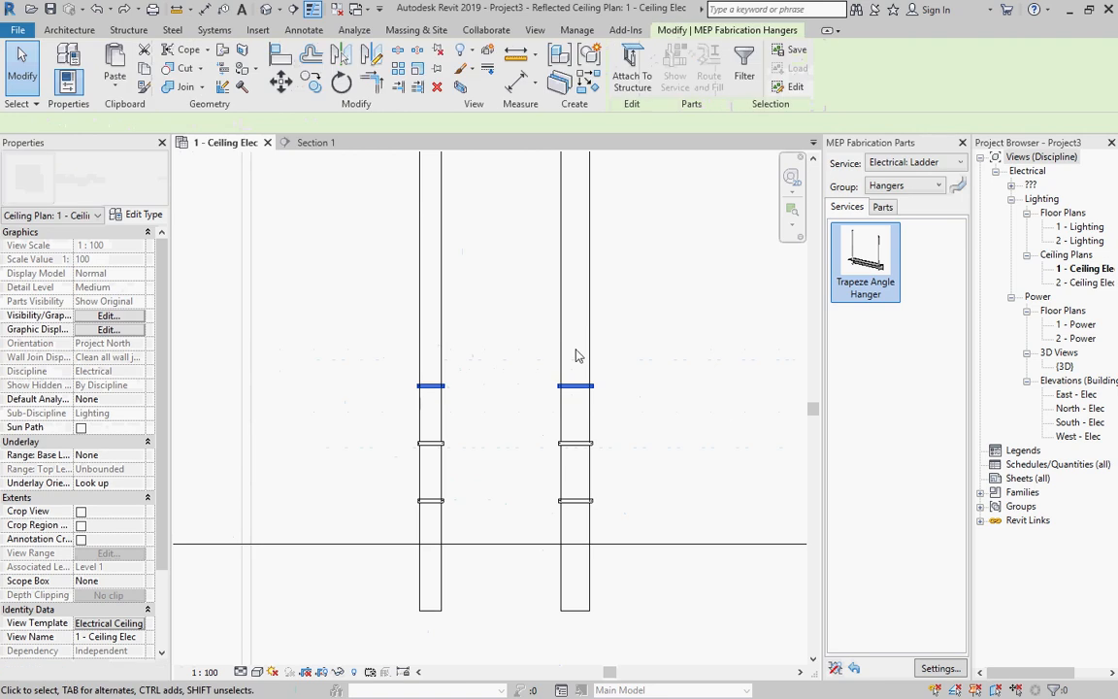
pyautogui.click(311, 82)
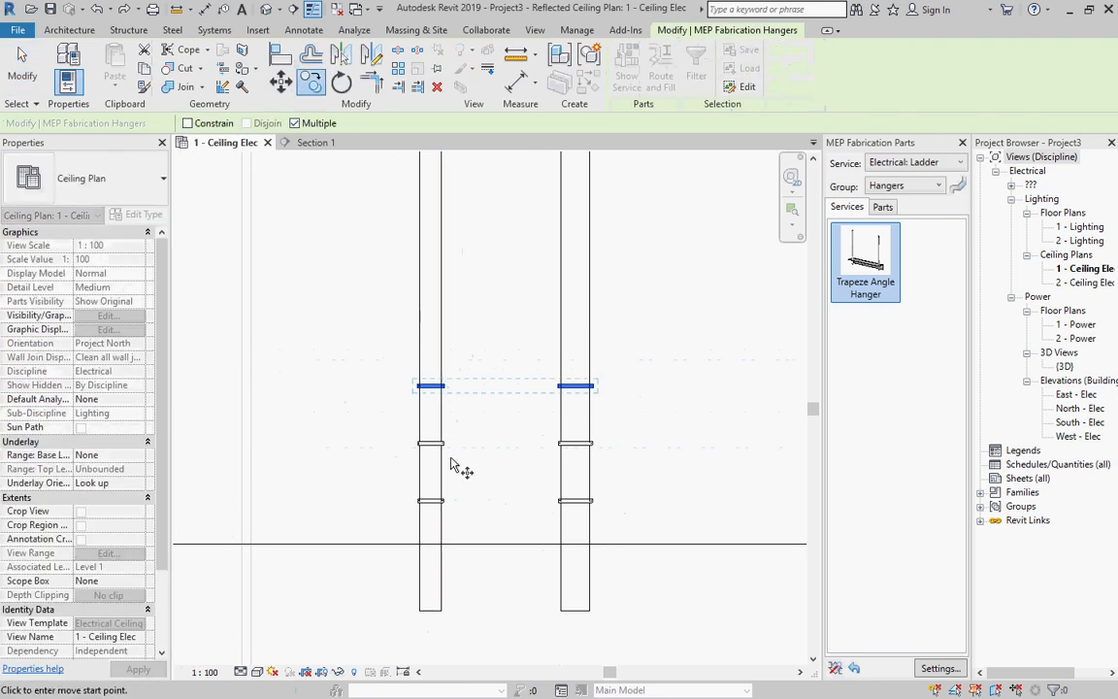
pyautogui.scroll(5, 441, 457)
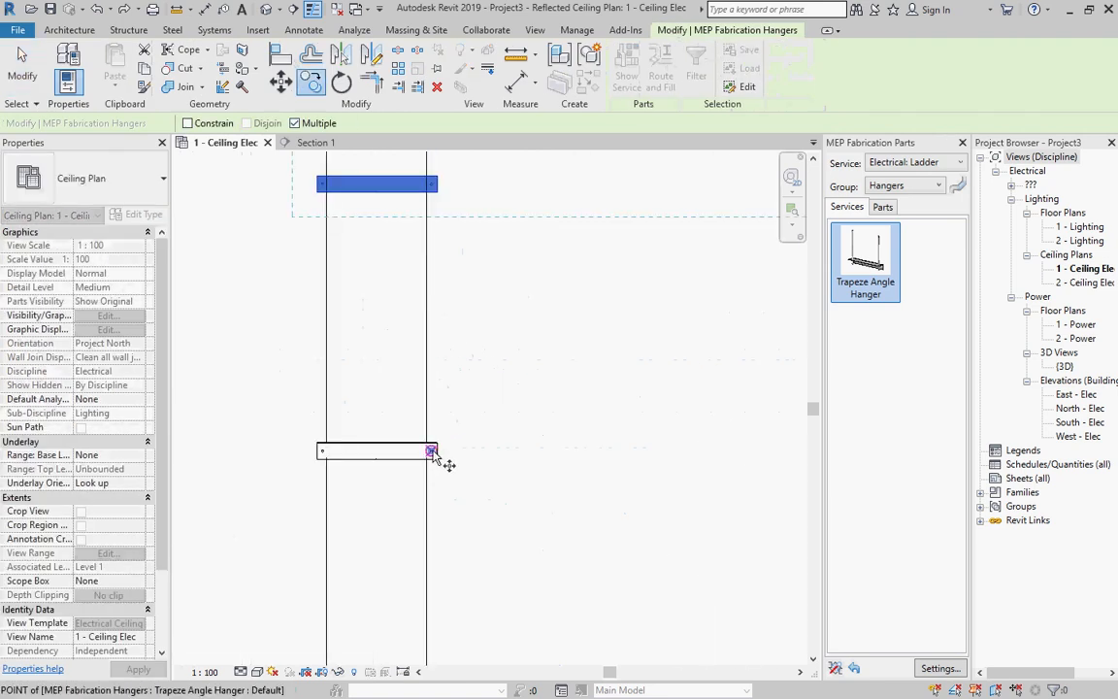
pyautogui.click(432, 451)
pyautogui.scroll(-4, 458, 322)
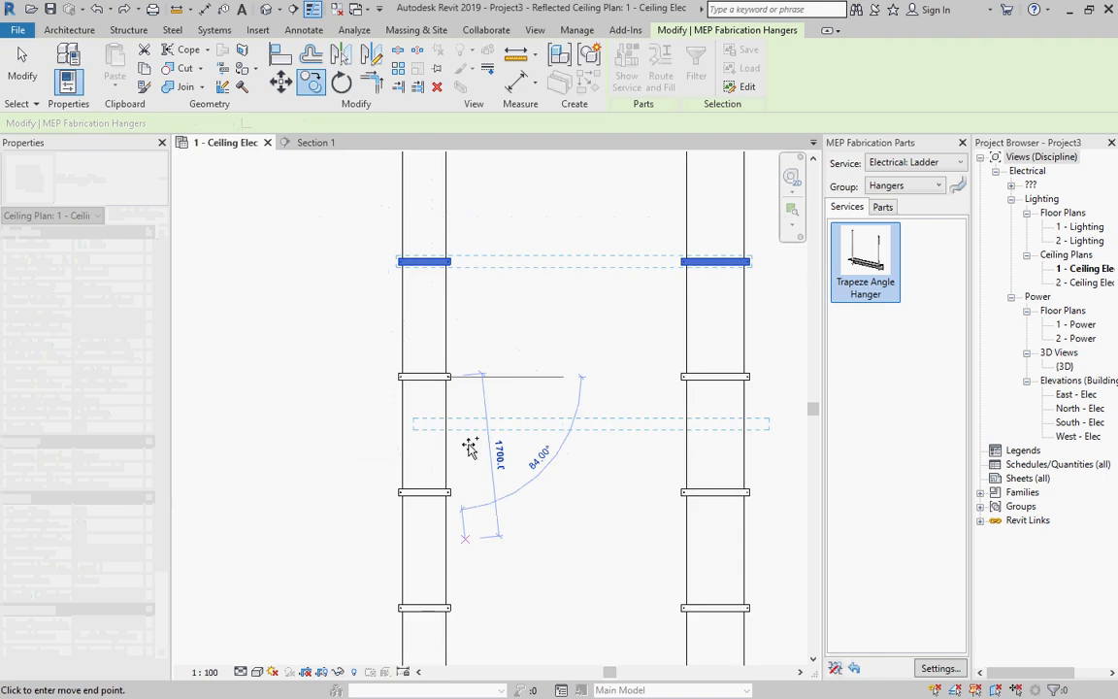
pyautogui.scroll(3, 456, 277)
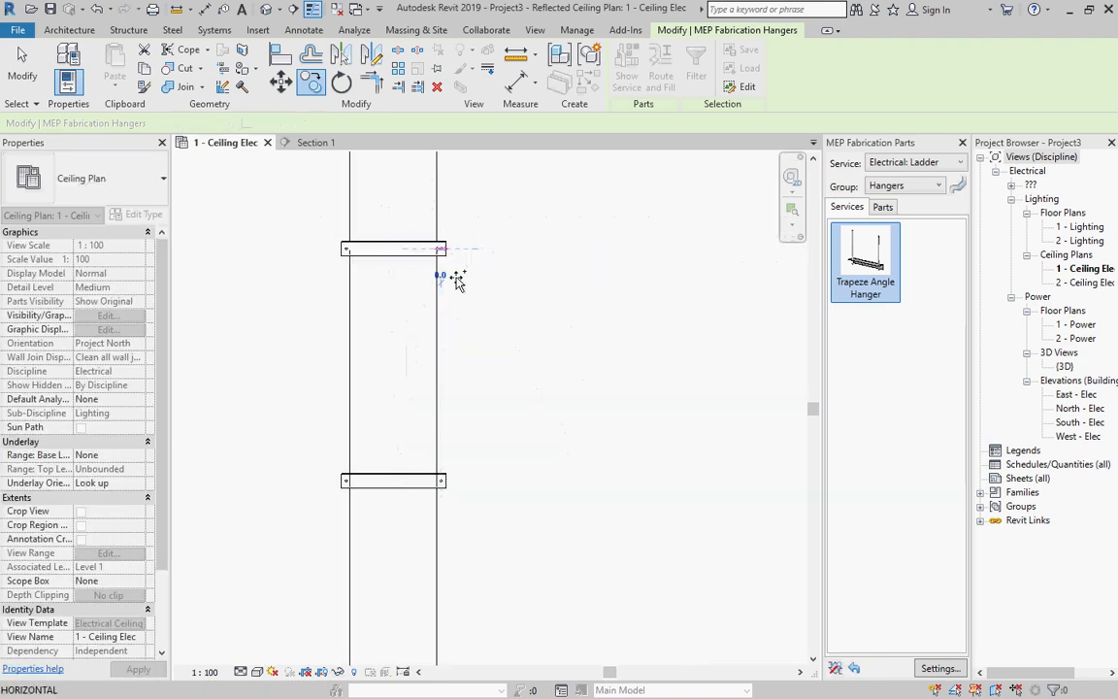
pyautogui.scroll(-3, 457, 491)
pyautogui.scroll(2, 455, 305)
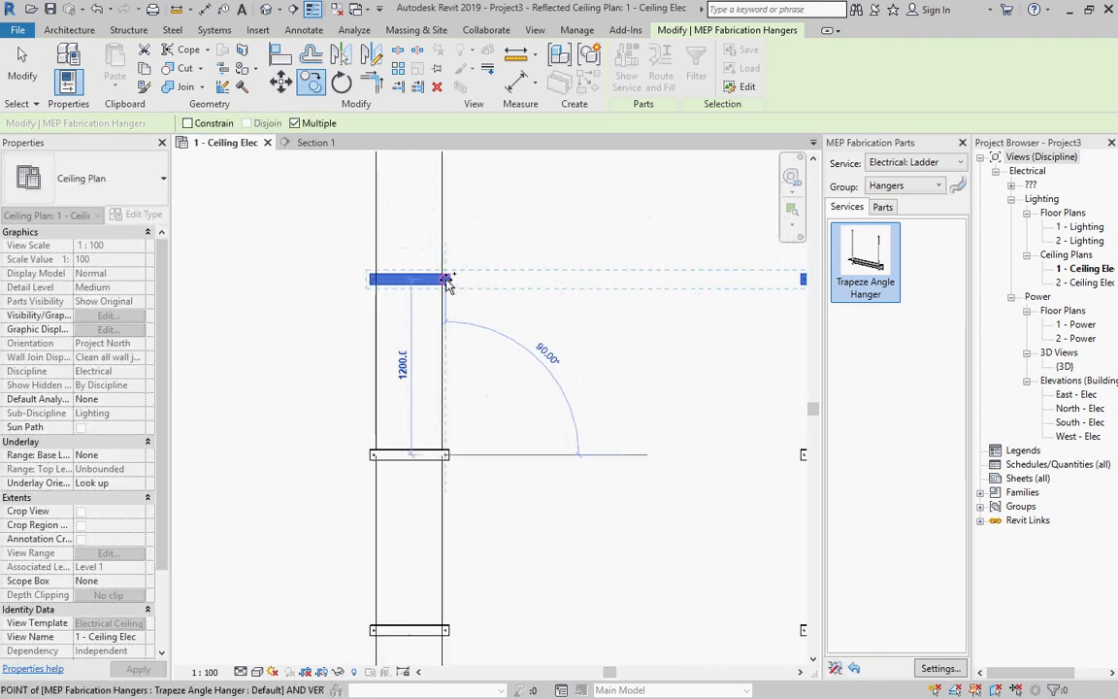
pyautogui.click(445, 280)
pyautogui.scroll(-4, 464, 499)
pyautogui.scroll(2, 463, 422)
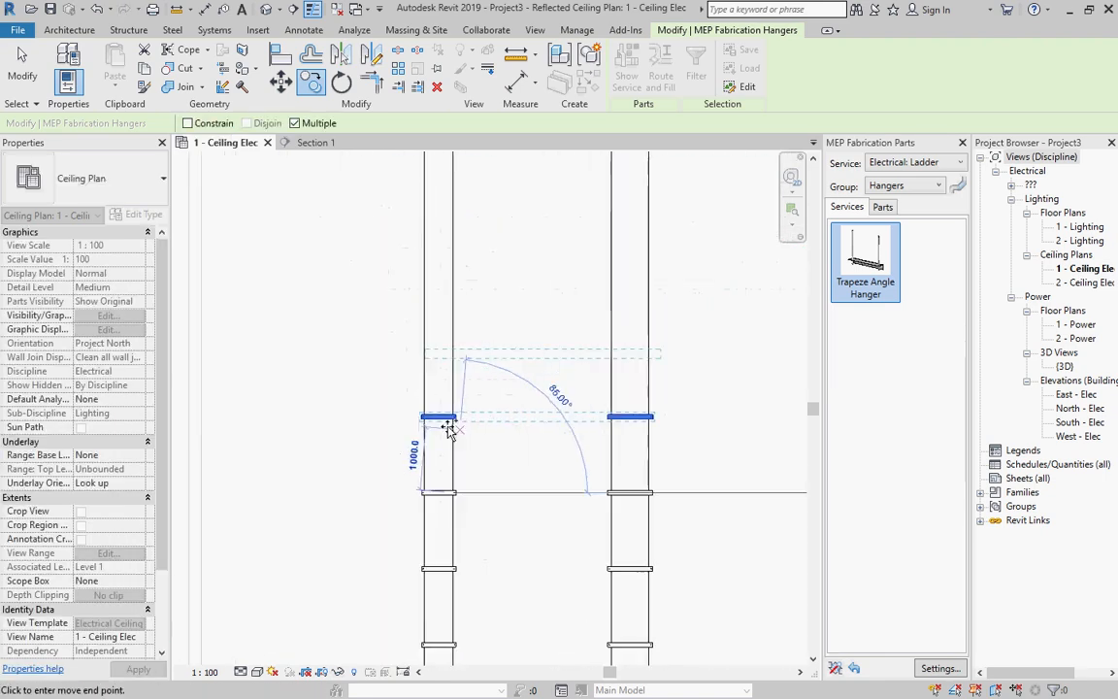
pyautogui.scroll(2, 449, 427)
pyautogui.click(462, 411)
pyautogui.scroll(-3, 468, 472)
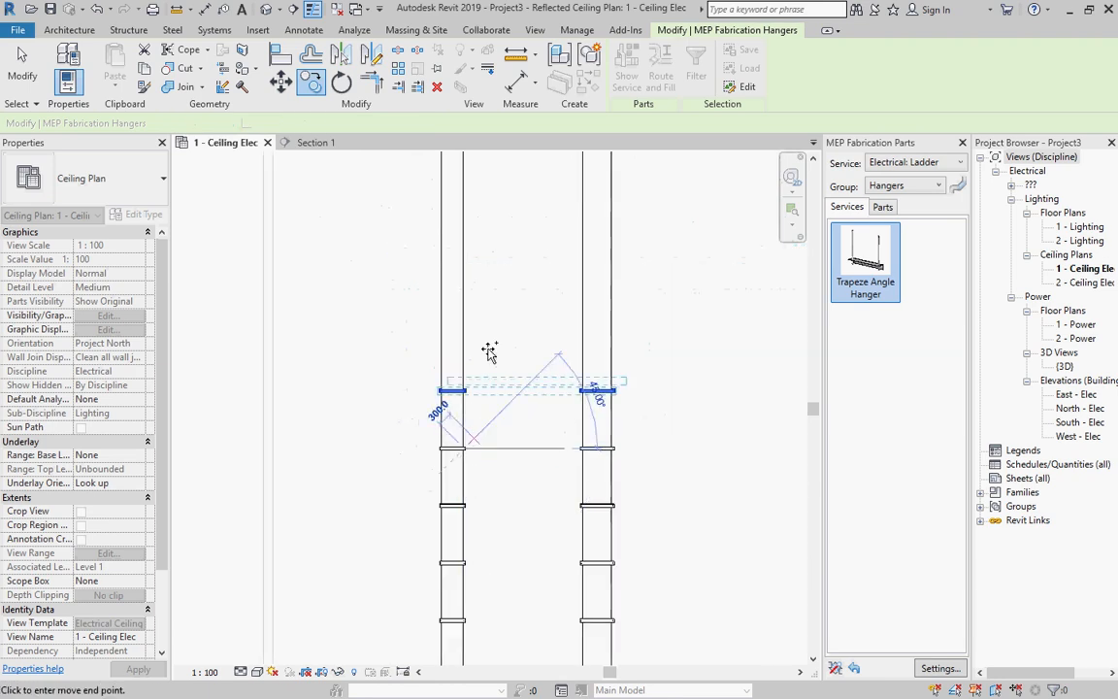
pyautogui.scroll(-3, 490, 351)
pyautogui.press('Escape')
# Copy the upper six hanger pairs as a group further up the trays, from the lowest hanger to the topmost one, continuing the 1200 mm spacing
pyautogui.moveTo(382, 300); pyautogui.dragTo(541, 454)
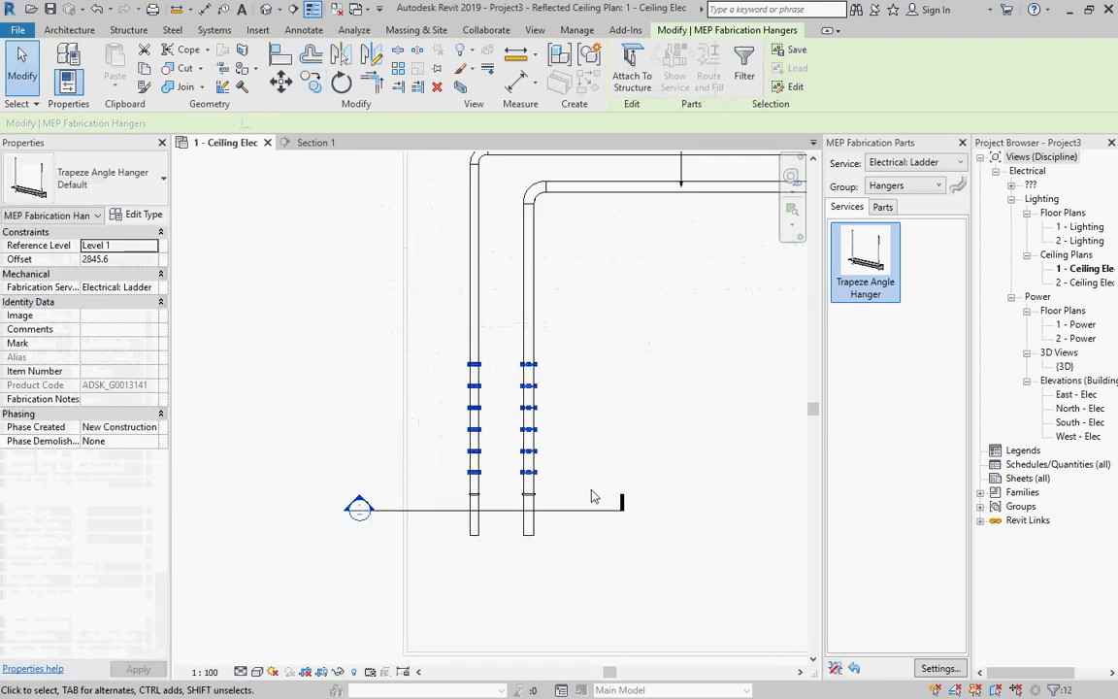
pyautogui.click(312, 82)
pyautogui.scroll(4, 490, 469)
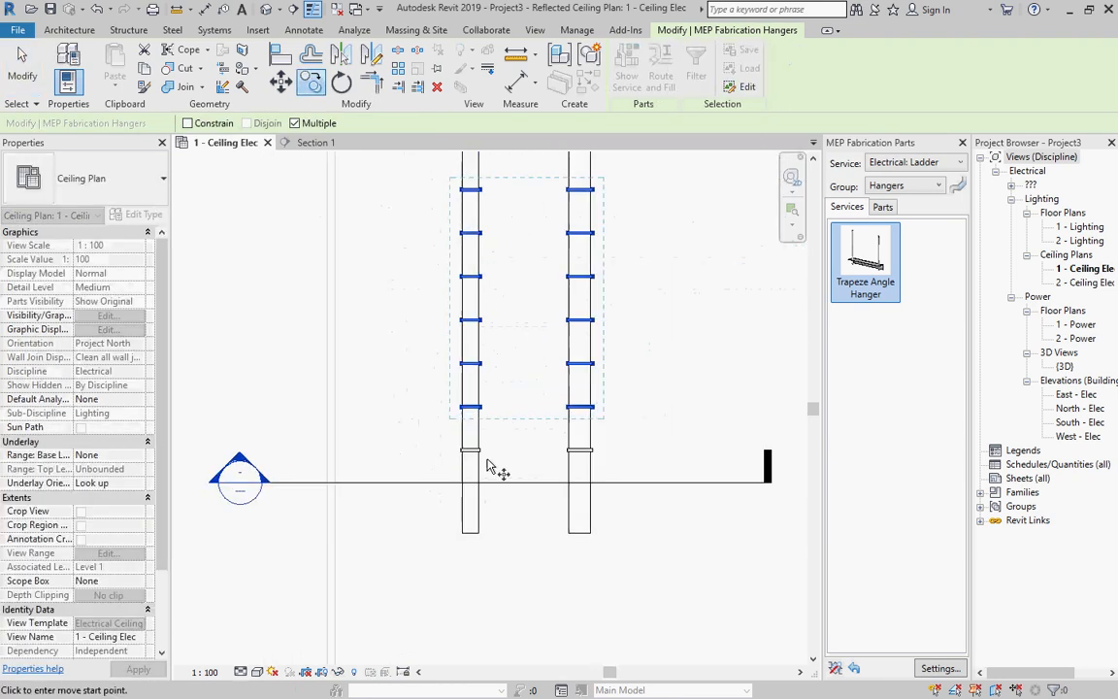
pyautogui.click(472, 449)
pyautogui.scroll(-3, 493, 441)
pyautogui.scroll(3, 512, 250)
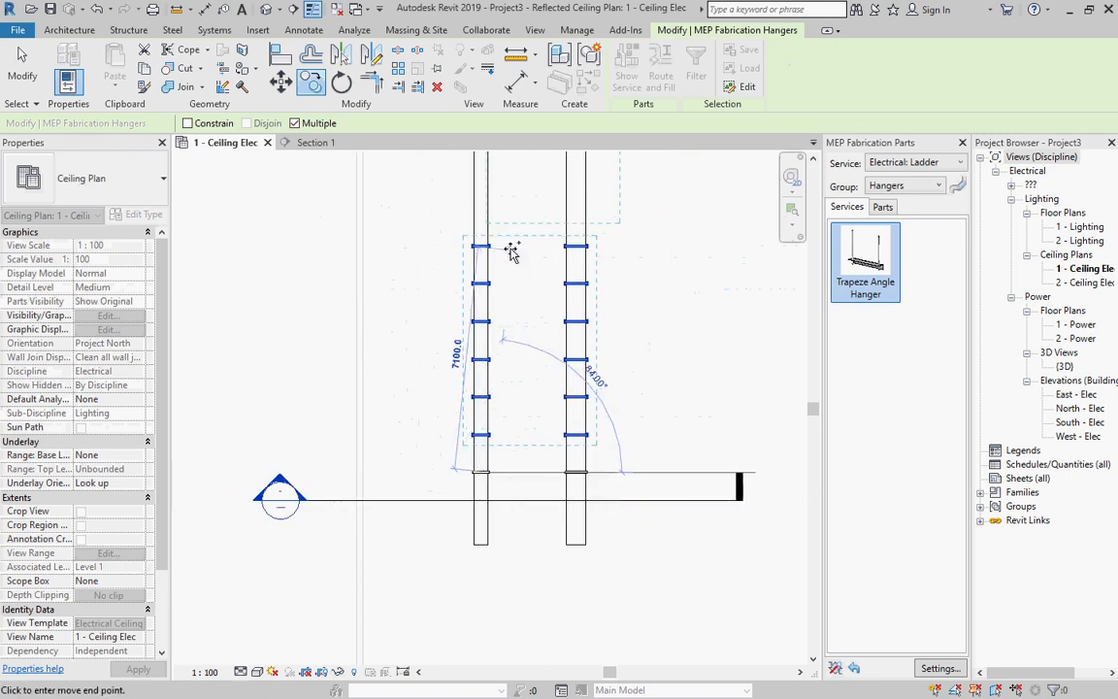
pyautogui.click(475, 246)
# Place another copy of the twelve hangers in the open area below the horizontal tray runs
pyautogui.scroll(-5, 475, 497)
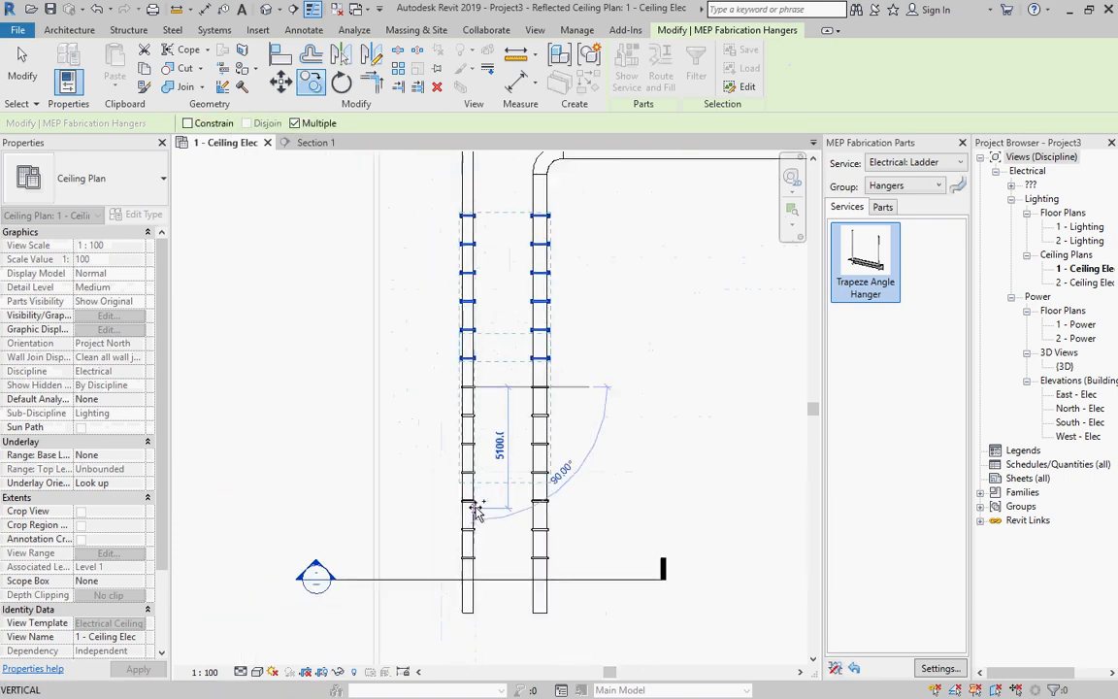
pyautogui.scroll(1, 490, 351)
pyautogui.scroll(-2, 495, 350)
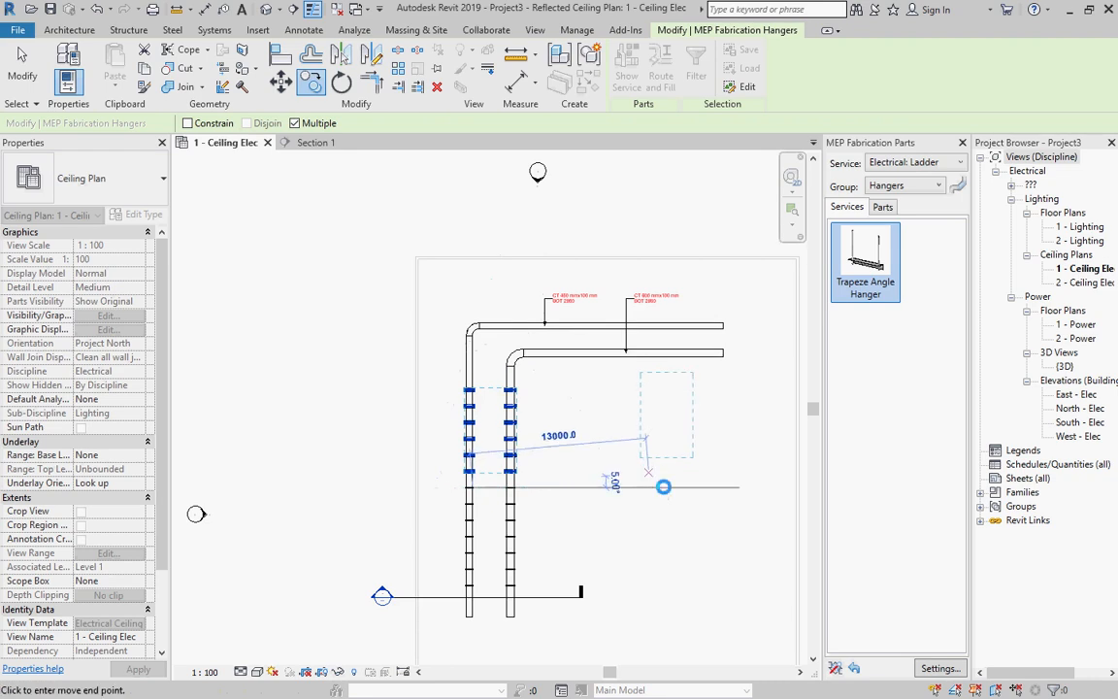
pyautogui.click(695, 481)
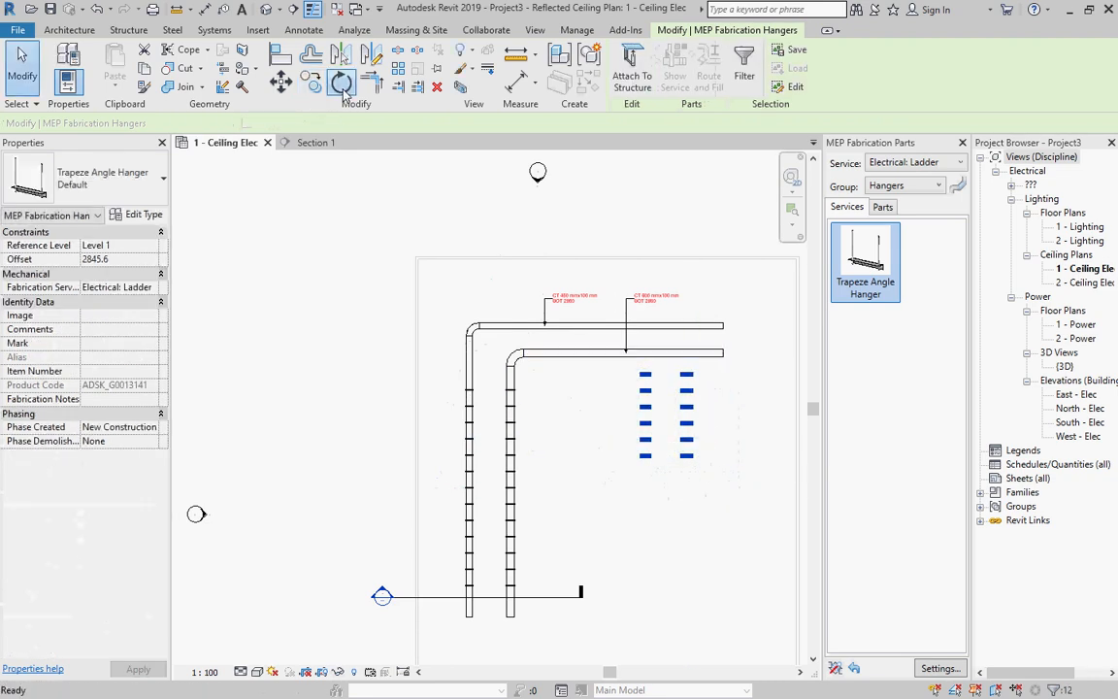
# Rotate the twelve copied hangers 90° clockwise about their centre so they lie across the direction of the horizontal trays
pyautogui.click(342, 85)
pyautogui.click(676, 226)
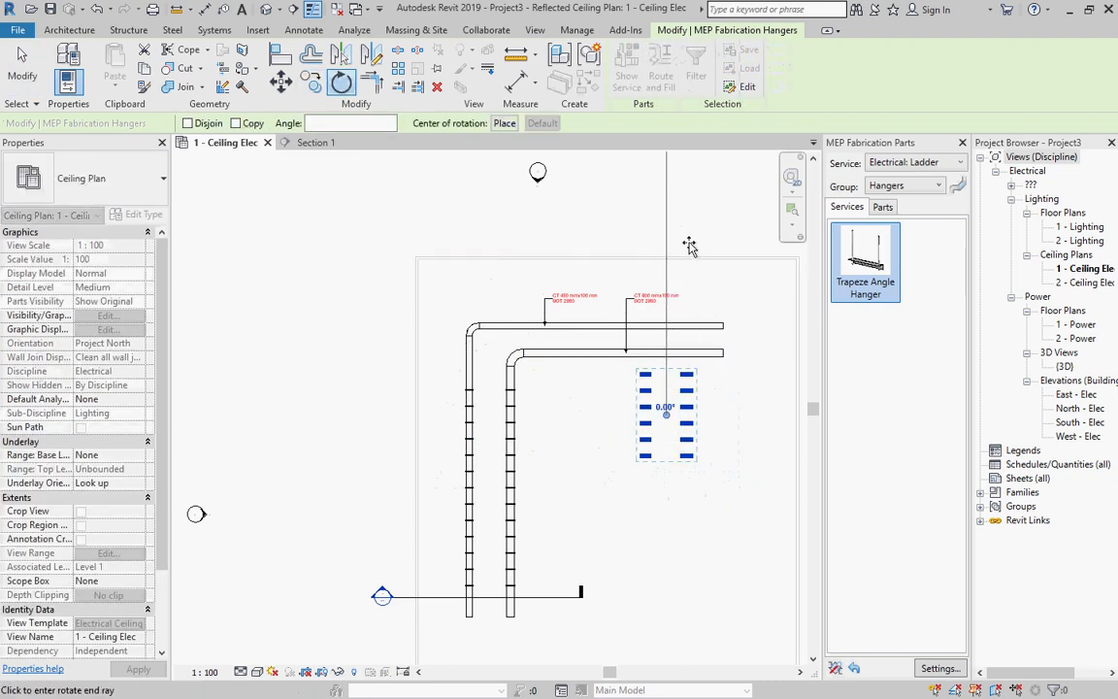
pyautogui.click(767, 420)
pyautogui.scroll(2, 626, 419)
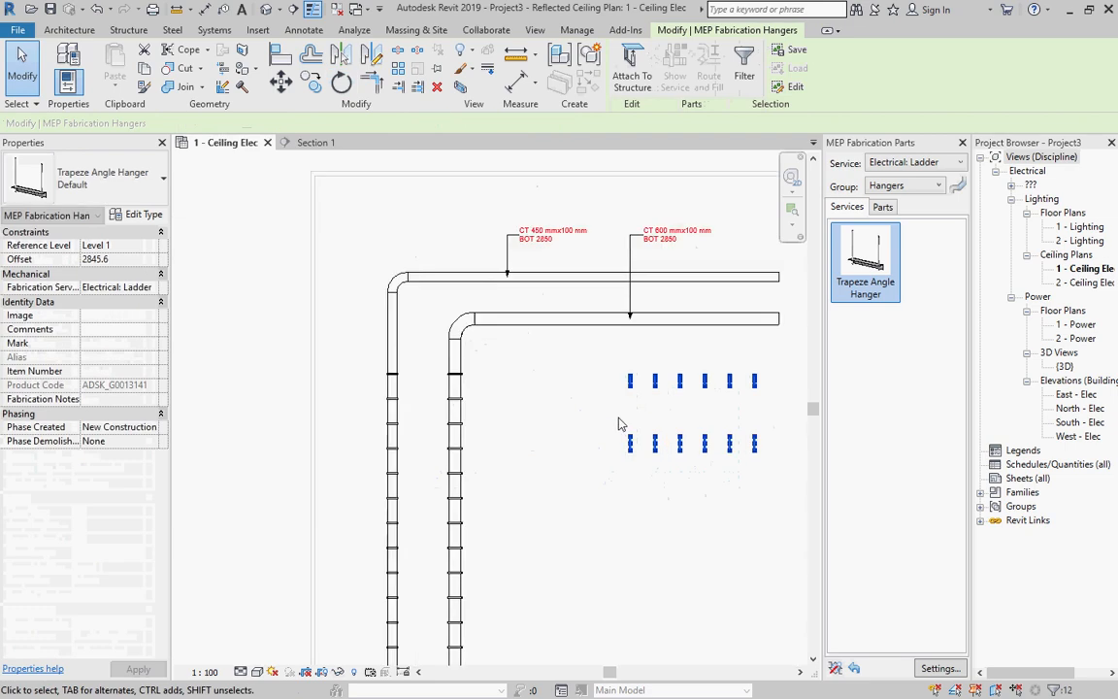
# Move the twelve rotated hangers up so that their upper row lies across the 450 mm horizontal tray
pyautogui.moveTo(493, 277); pyautogui.dragTo(507, 260)
pyautogui.click(504, 258)
pyautogui.scroll(3, 514, 258)
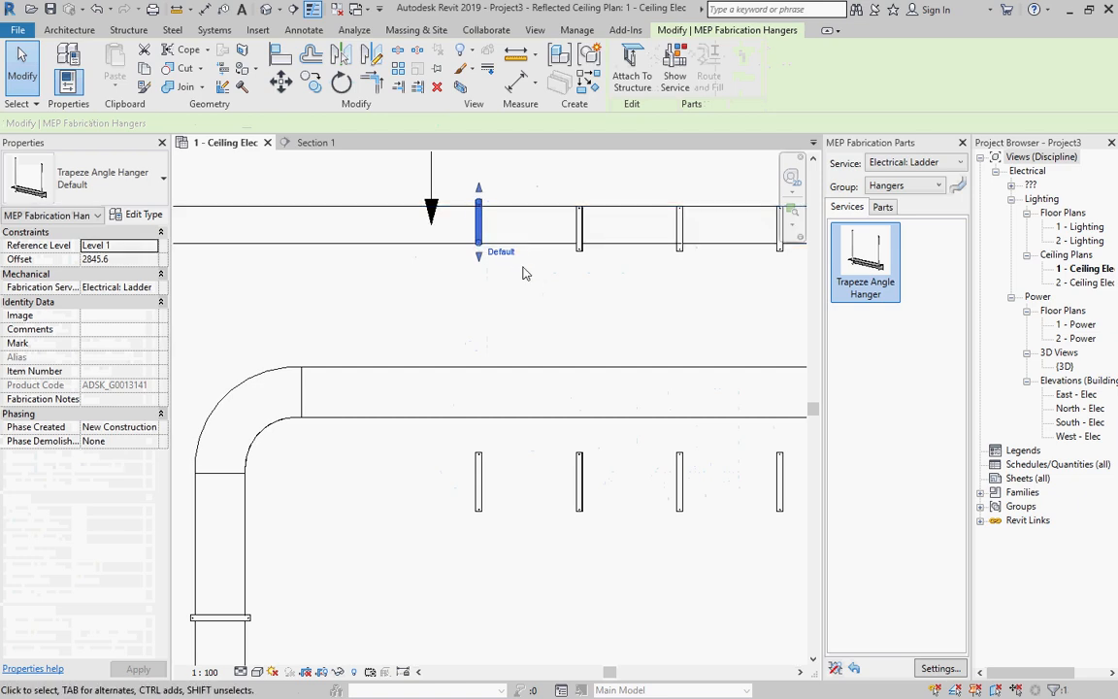
pyautogui.click(524, 275)
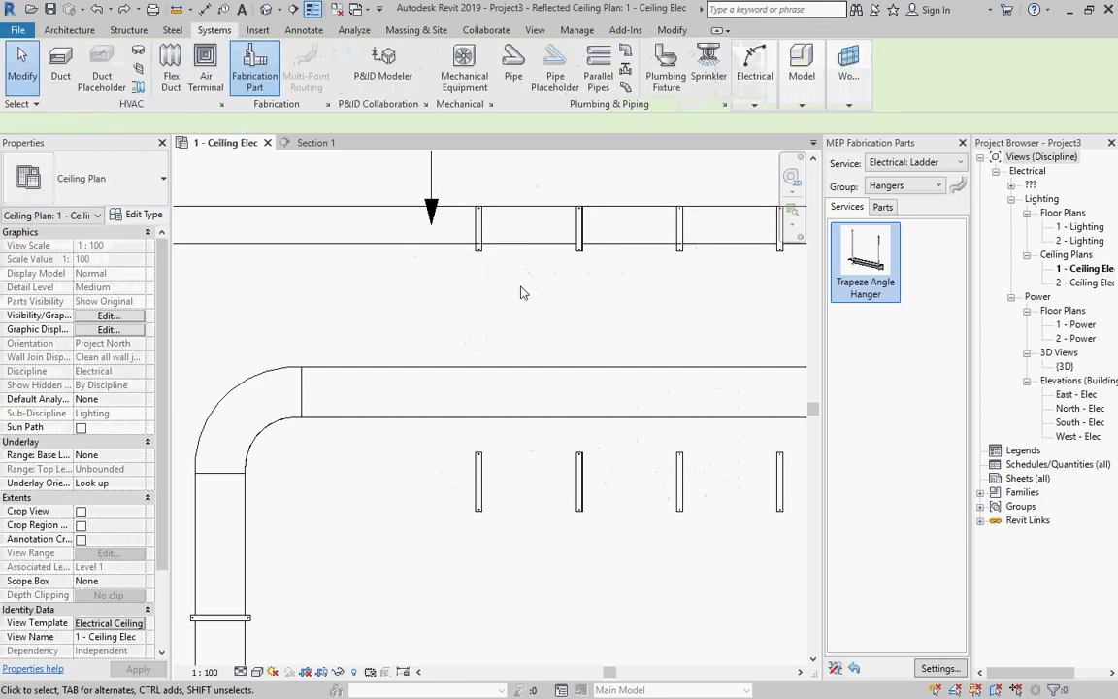
# Shift the upper row of six hangers slightly up so they sit centred across the 450 mm tray
pyautogui.scroll(-3, 514, 312)
pyautogui.moveTo(405, 229); pyautogui.dragTo(766, 330)
pyautogui.scroll(4, 515, 262)
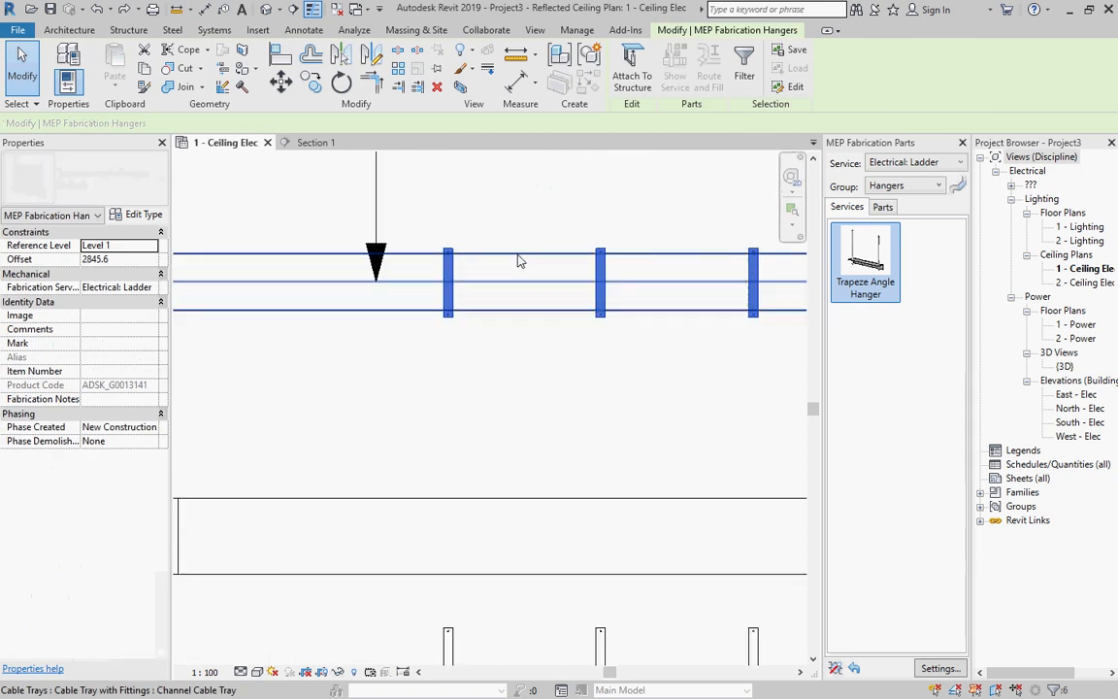
pyautogui.scroll(3, 470, 281)
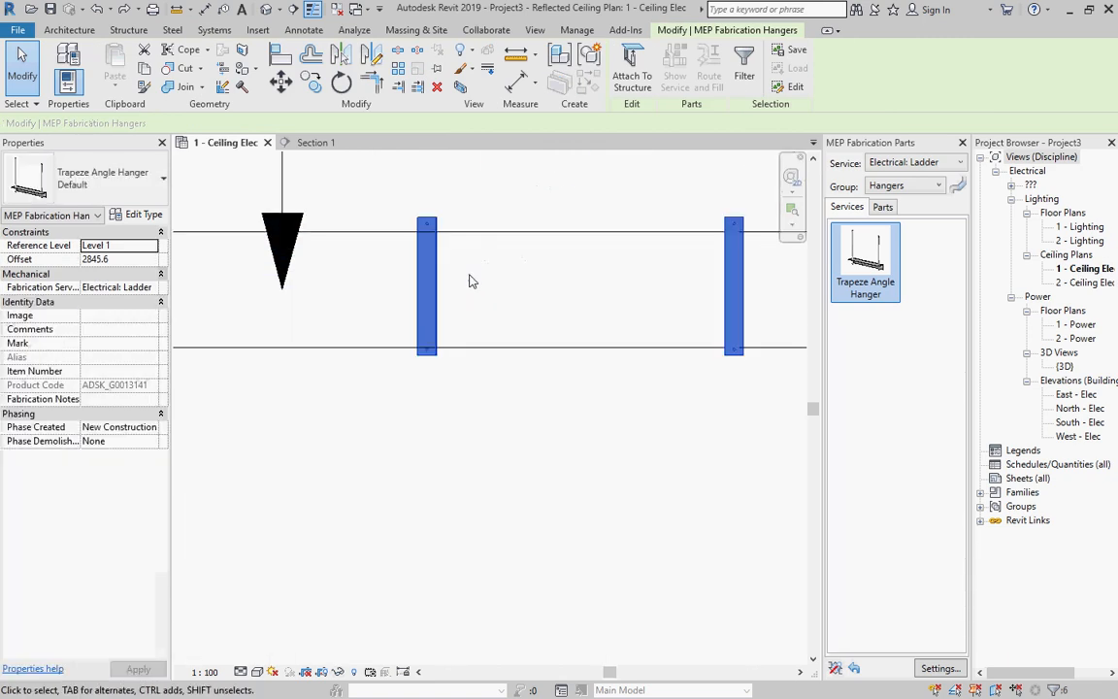
pyautogui.scroll(-5, 470, 281)
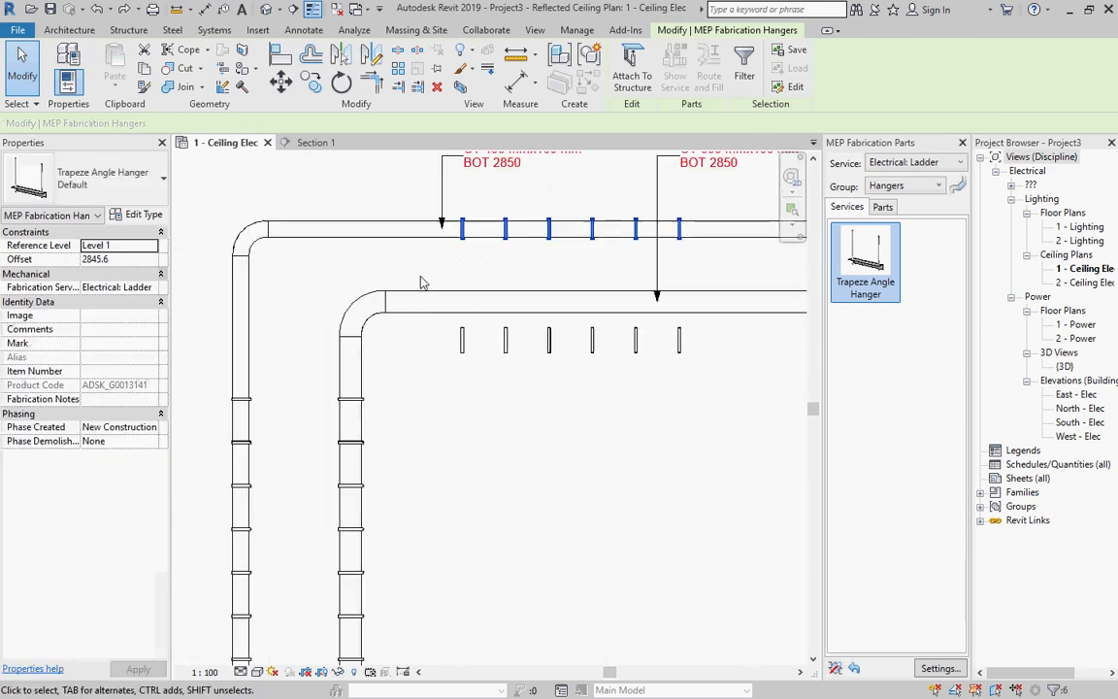
pyautogui.click(432, 274)
# Nudge the lower row of six hangers up until they sit centred across the 600 mm horizontal tray
pyautogui.scroll(-3, 434, 273)
pyautogui.moveTo(389, 240); pyautogui.dragTo(571, 316)
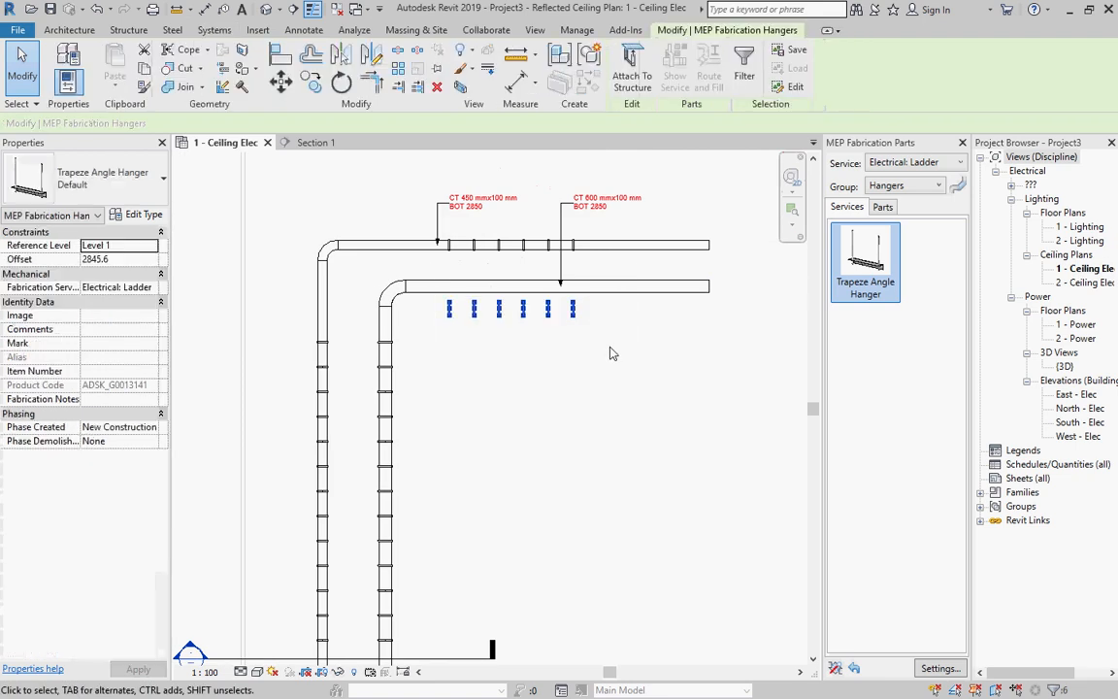
pyautogui.press('Up')
pyautogui.press('Up')
pyautogui.press('Up')
pyautogui.press('Up')
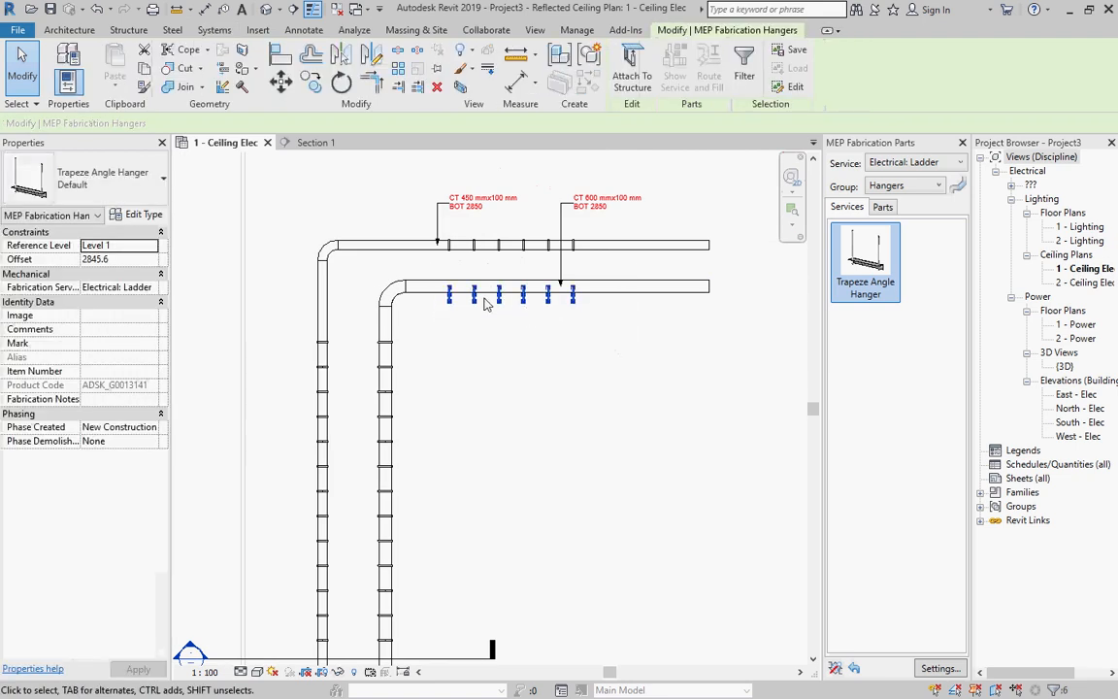
pyautogui.scroll(5, 463, 294)
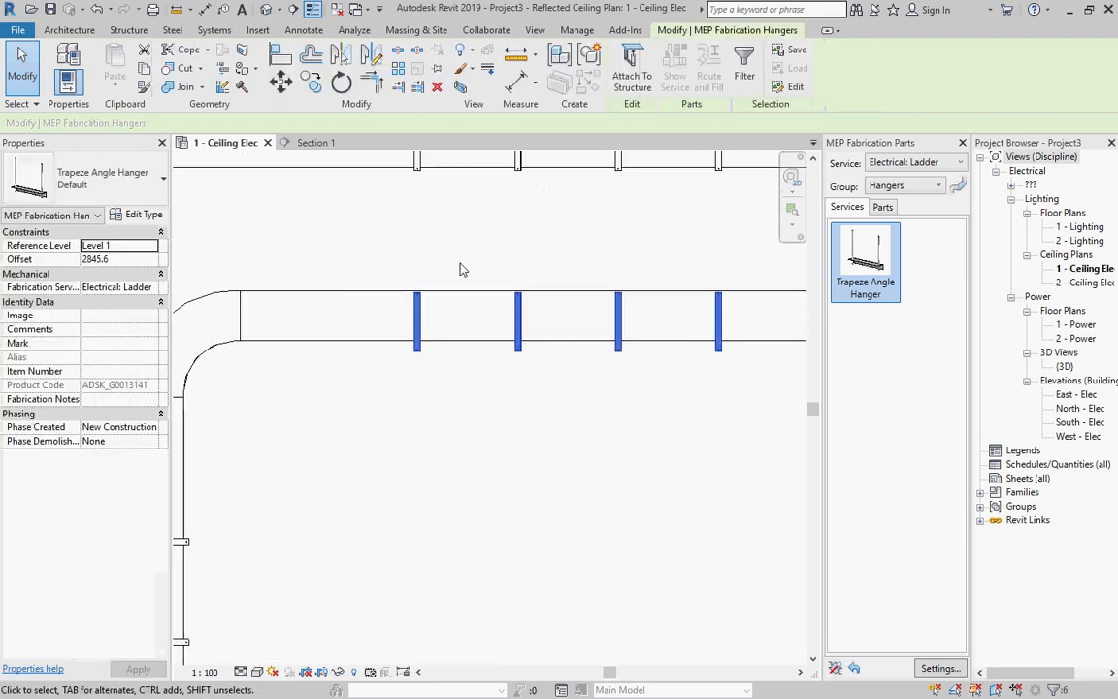
pyautogui.scroll(2, 440, 272)
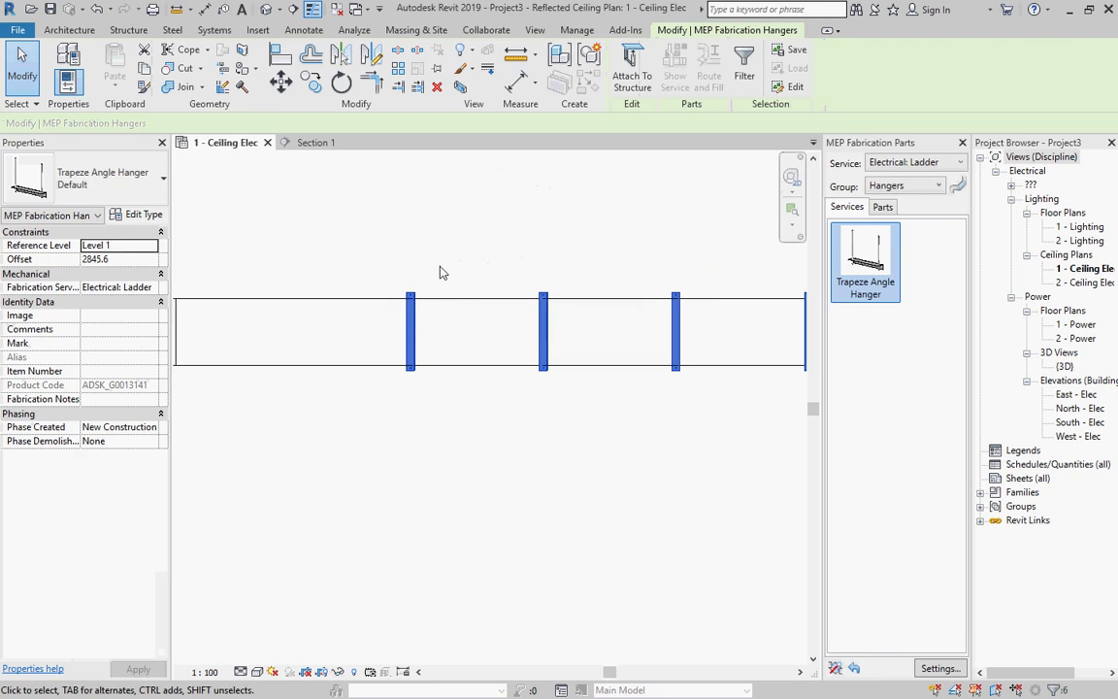
pyautogui.press('Escape')
# Copy the last four hanger pairs twice along the horizontal trays, offsetting each copy 4800 mm to continue the 1200 mm spacing
pyautogui.scroll(-6, 440, 271)
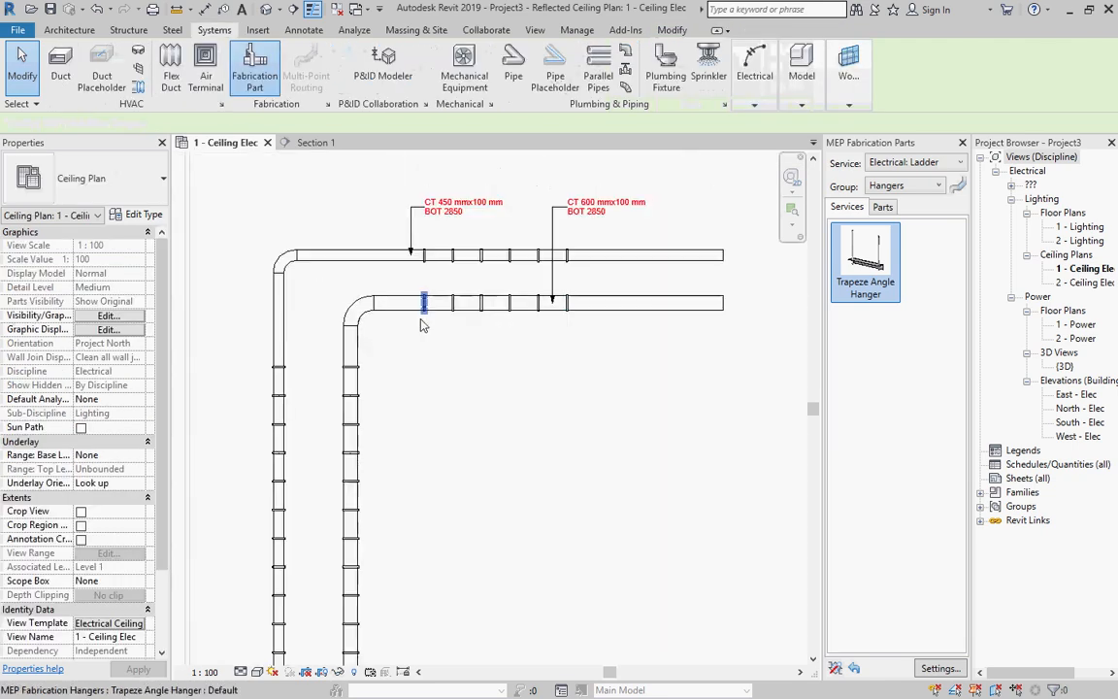
pyautogui.scroll(-2, 423, 326)
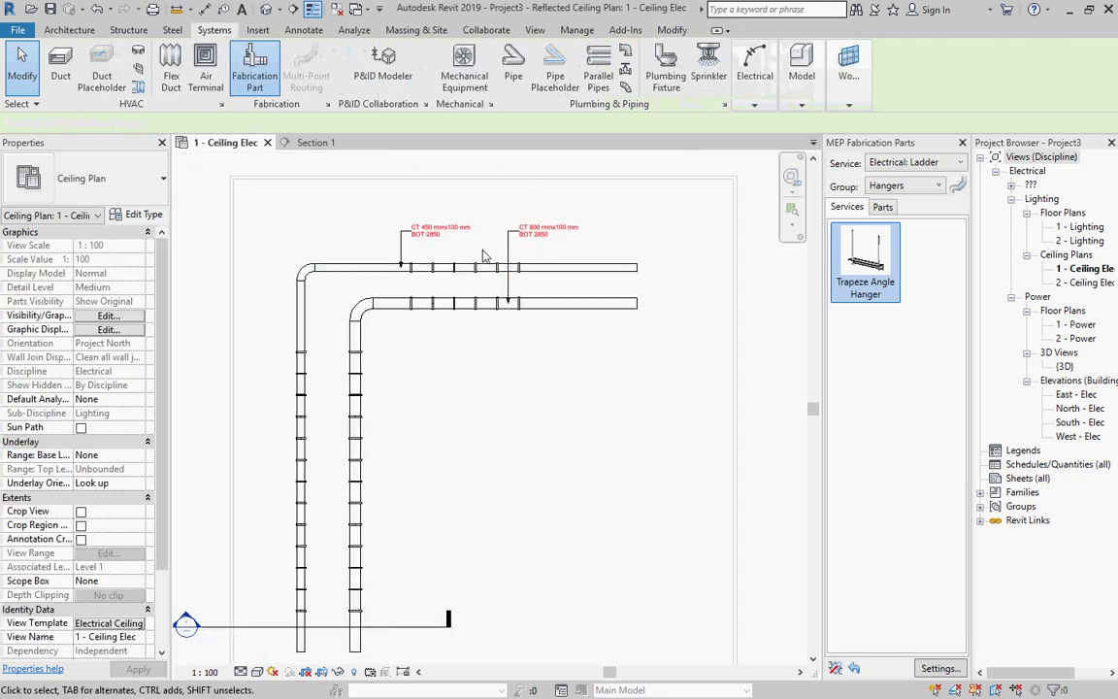
pyautogui.moveTo(445, 255); pyautogui.dragTo(553, 355)
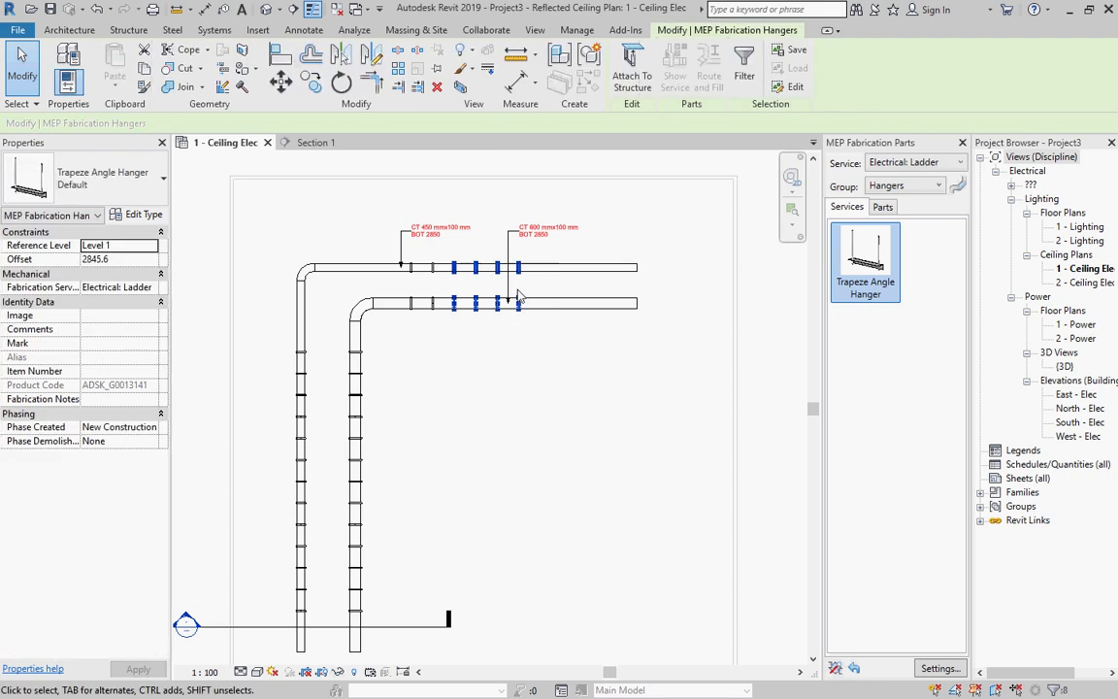
pyautogui.click(312, 85)
pyautogui.scroll(5, 439, 321)
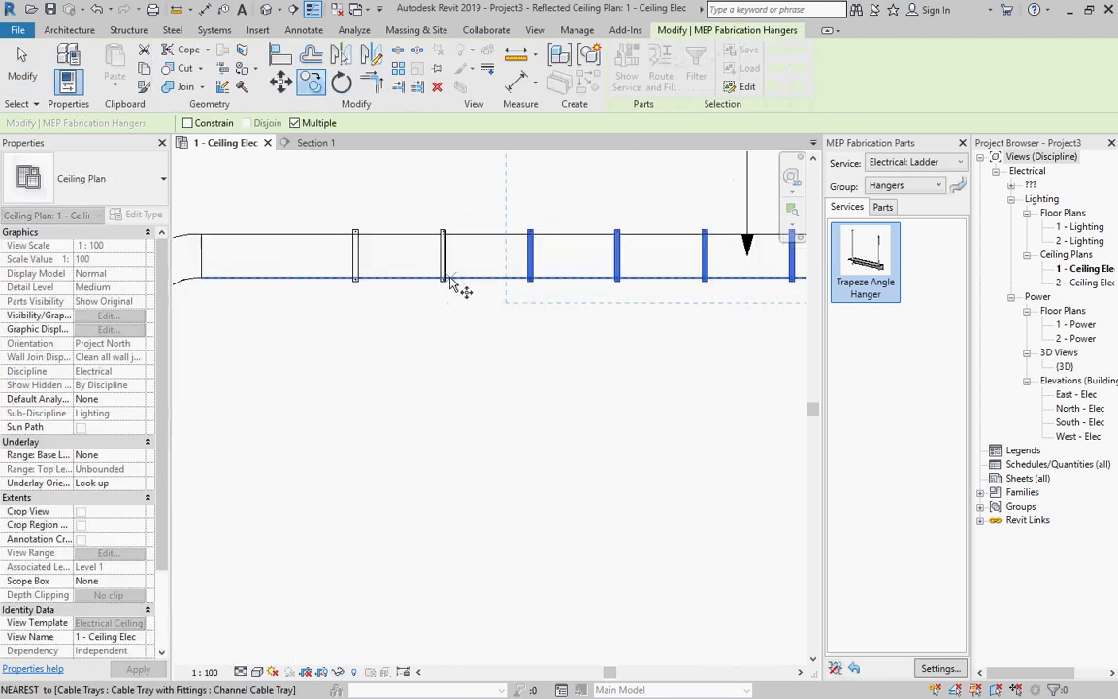
pyautogui.click(446, 279)
pyautogui.scroll(-3, 666, 329)
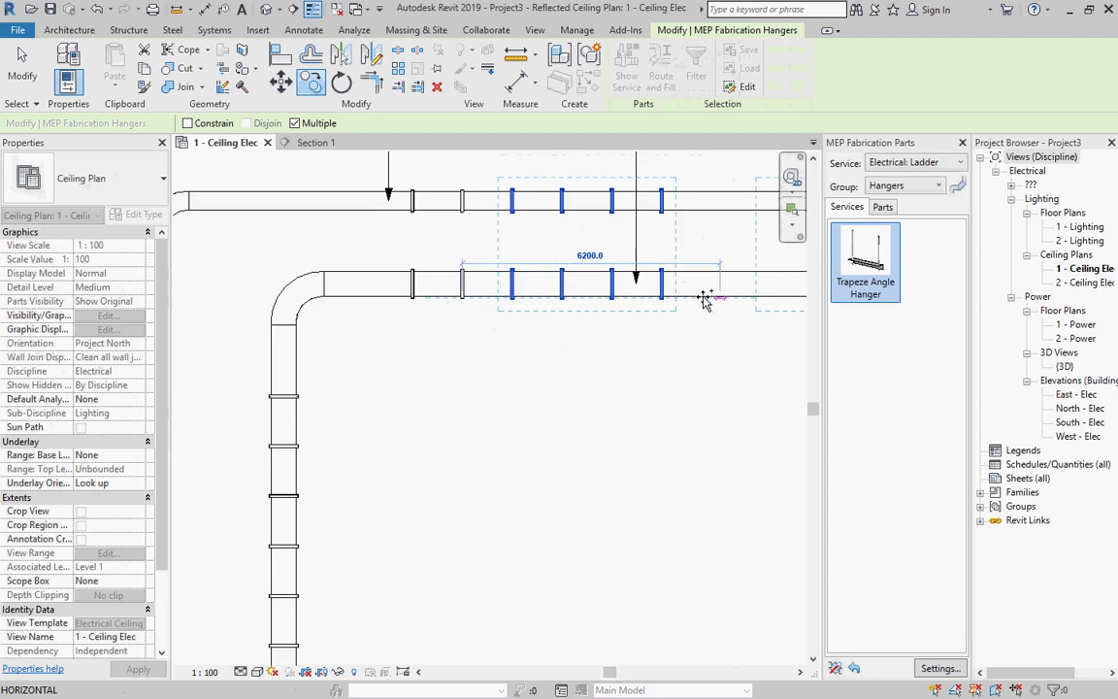
pyautogui.scroll(3, 680, 299)
pyautogui.click(630, 298)
pyautogui.scroll(-5, 461, 351)
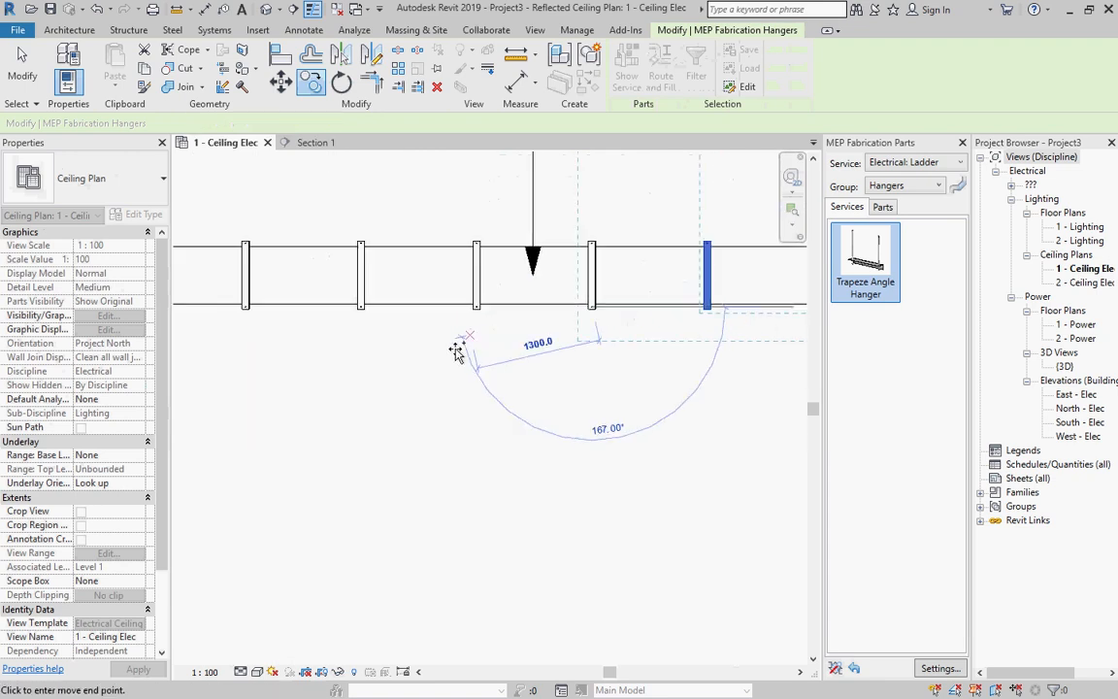
pyautogui.scroll(2, 648, 344)
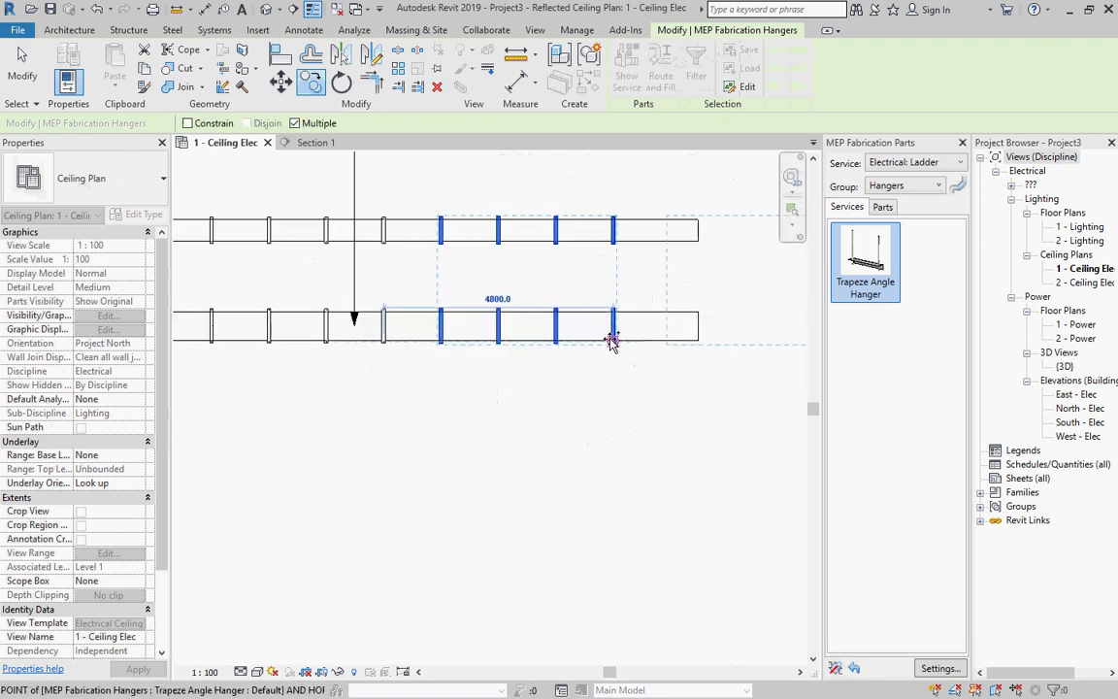
pyautogui.click(614, 340)
pyautogui.scroll(-2, 509, 365)
pyautogui.press('Escape')
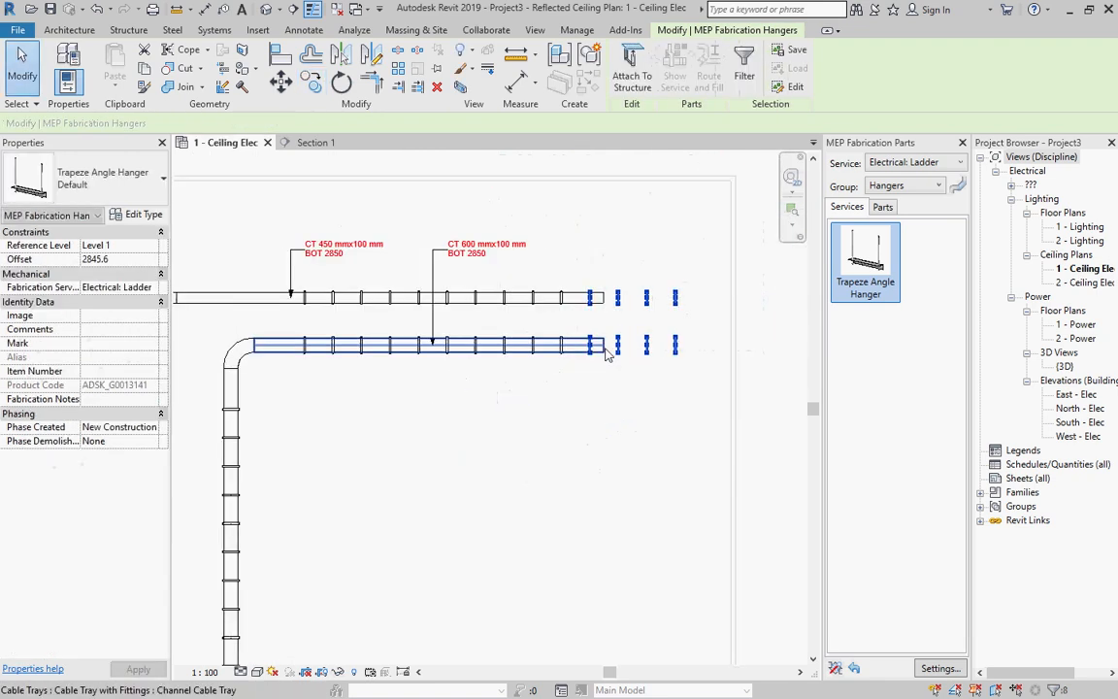
# Extend the open ends of both horizontal cable trays just past the last pair of hangers
pyautogui.click(606, 345)
pyautogui.moveTo(670, 345); pyautogui.dragTo(680, 344)
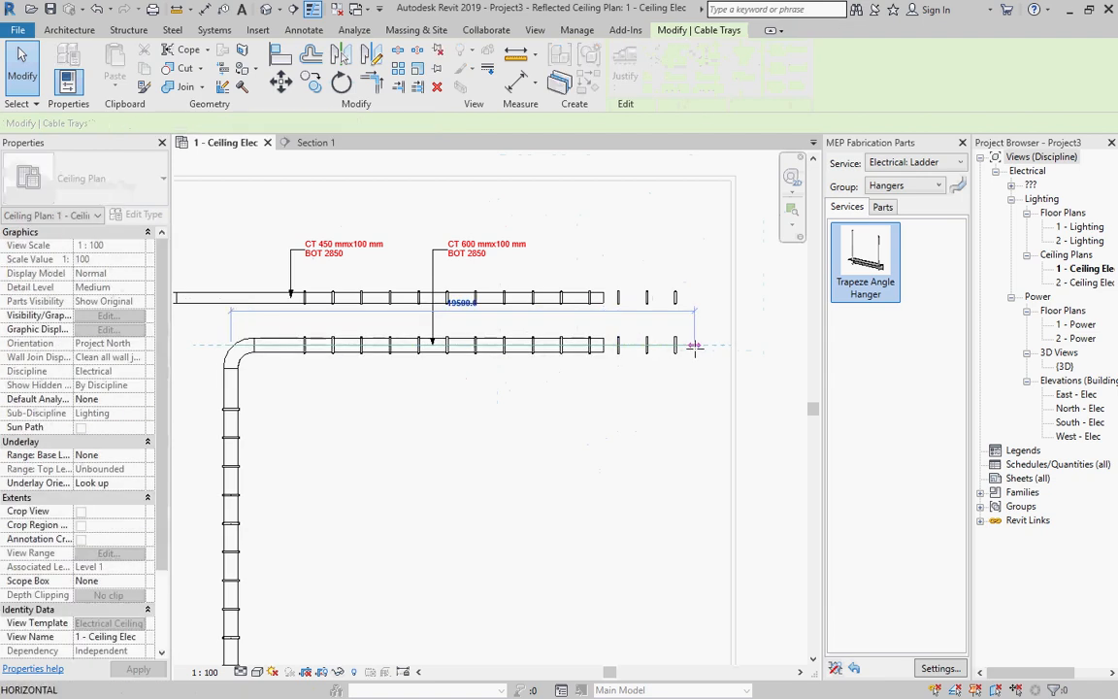
pyautogui.moveTo(603, 303); pyautogui.dragTo(695, 298)
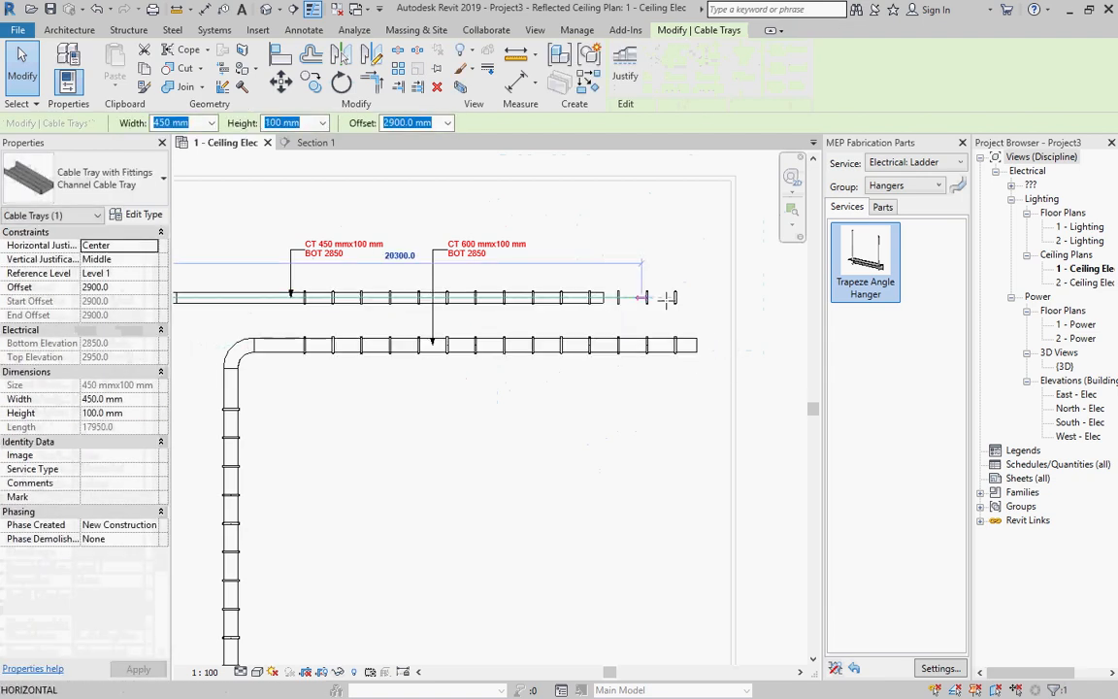
pyautogui.click(629, 371)
# Stretch the section line below the trays so it runs across the full width of the building
pyautogui.scroll(-5, 629, 371)
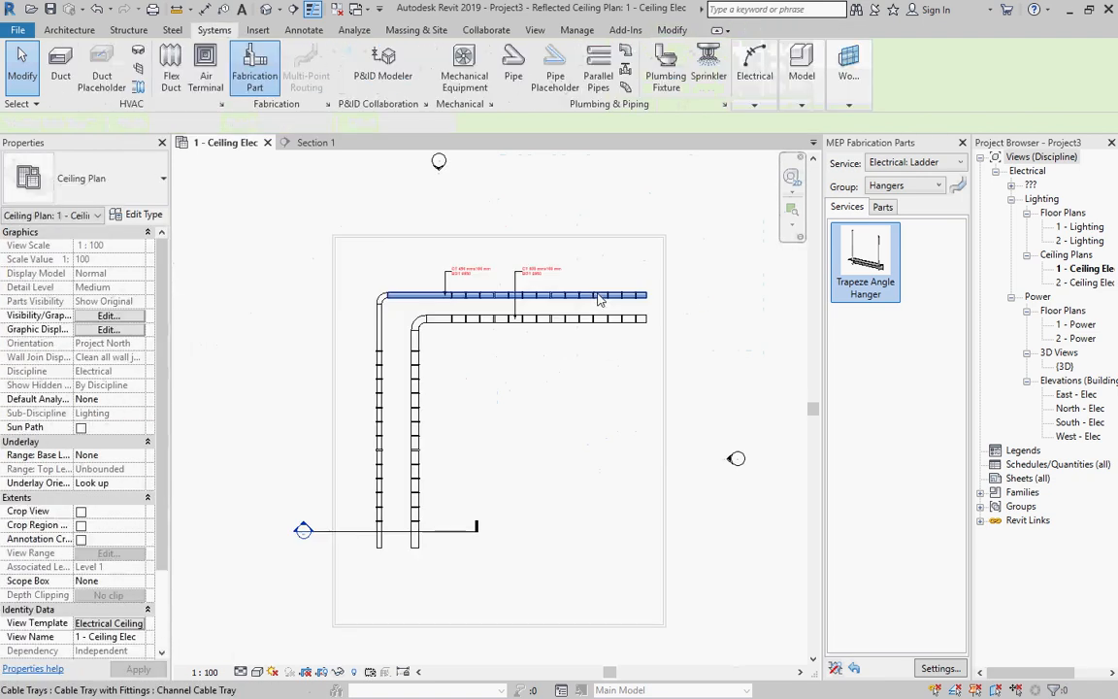
pyautogui.click(505, 475)
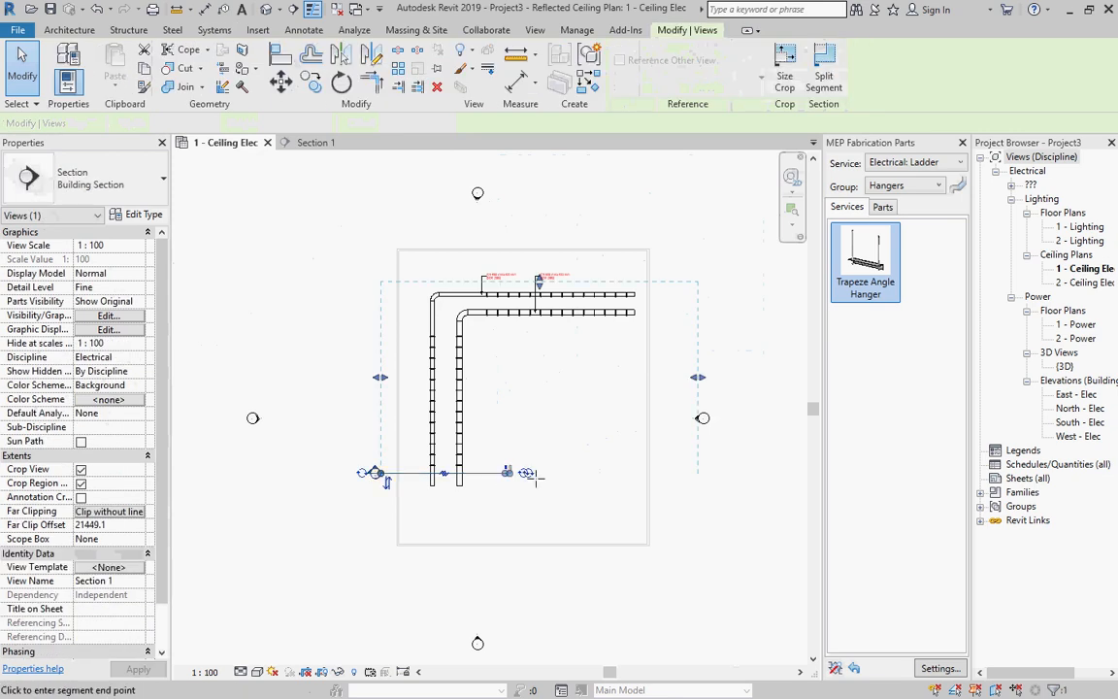
pyautogui.moveTo(505, 475); pyautogui.dragTo(680, 473)
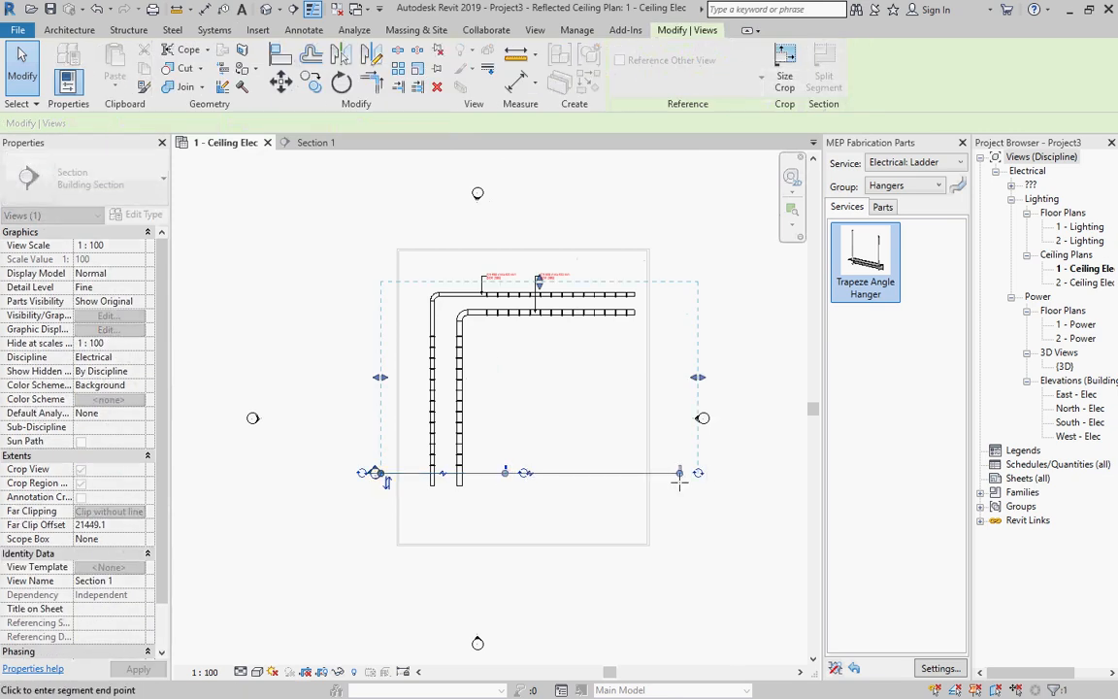
# Go to the section's view and examine how the hanger rods meet the roof and slab along the trays
pyautogui.rightClick(605, 475)
pyautogui.click(677, 161)
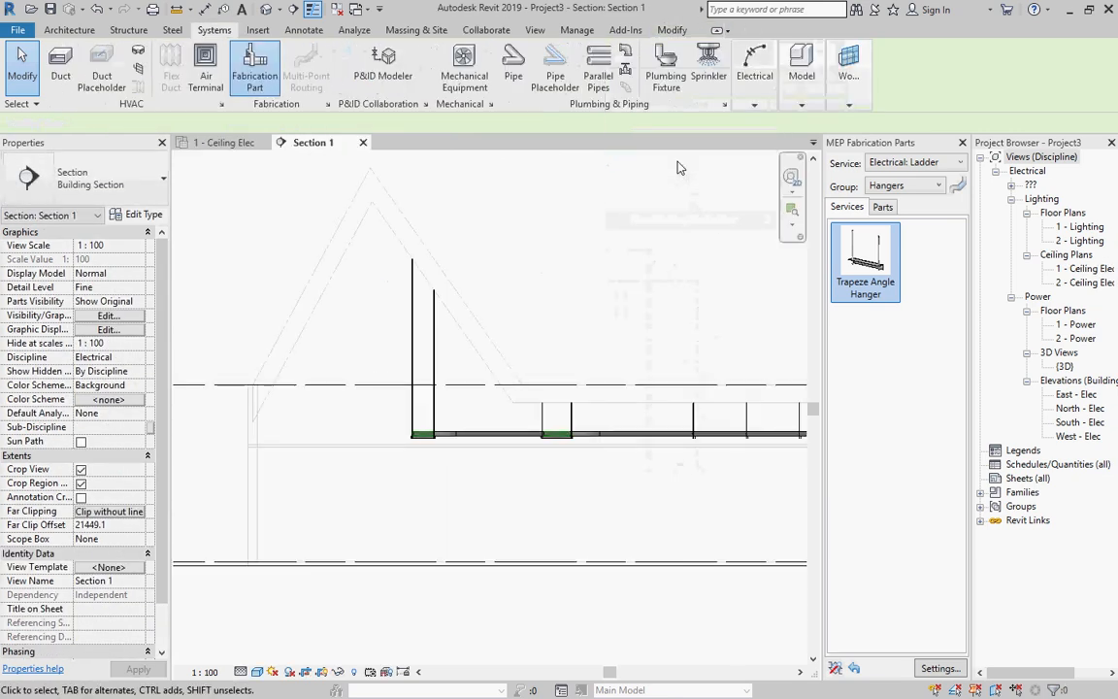
pyautogui.scroll(-3, 602, 252)
pyautogui.scroll(5, 670, 248)
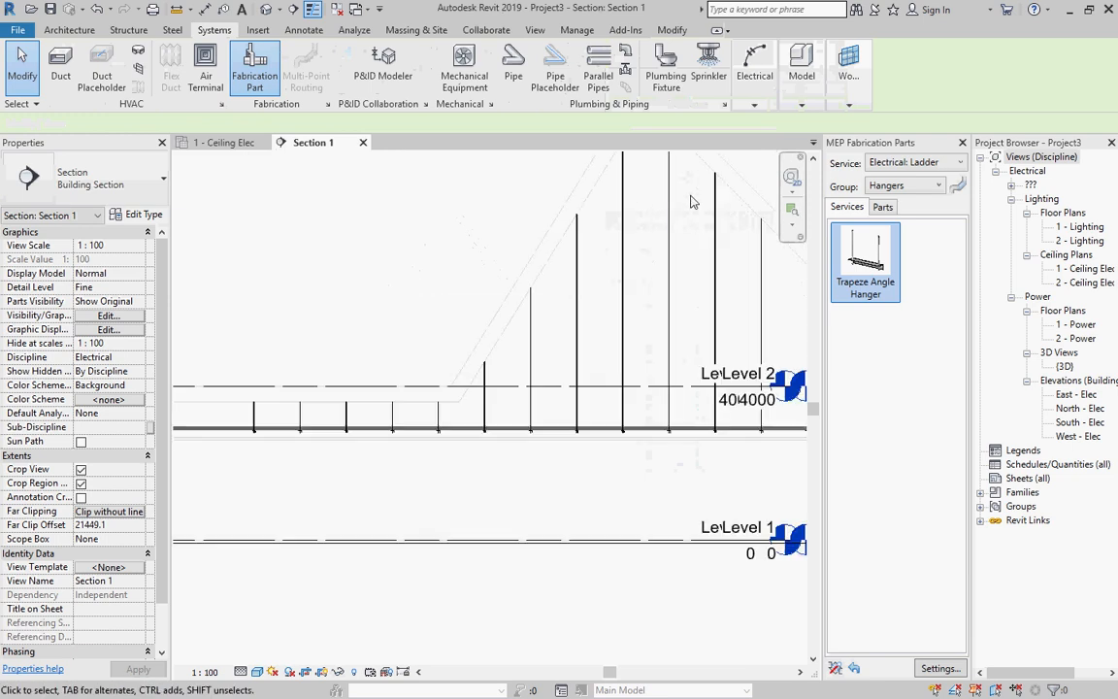
pyautogui.scroll(-4, 592, 379)
pyautogui.scroll(-2, 581, 386)
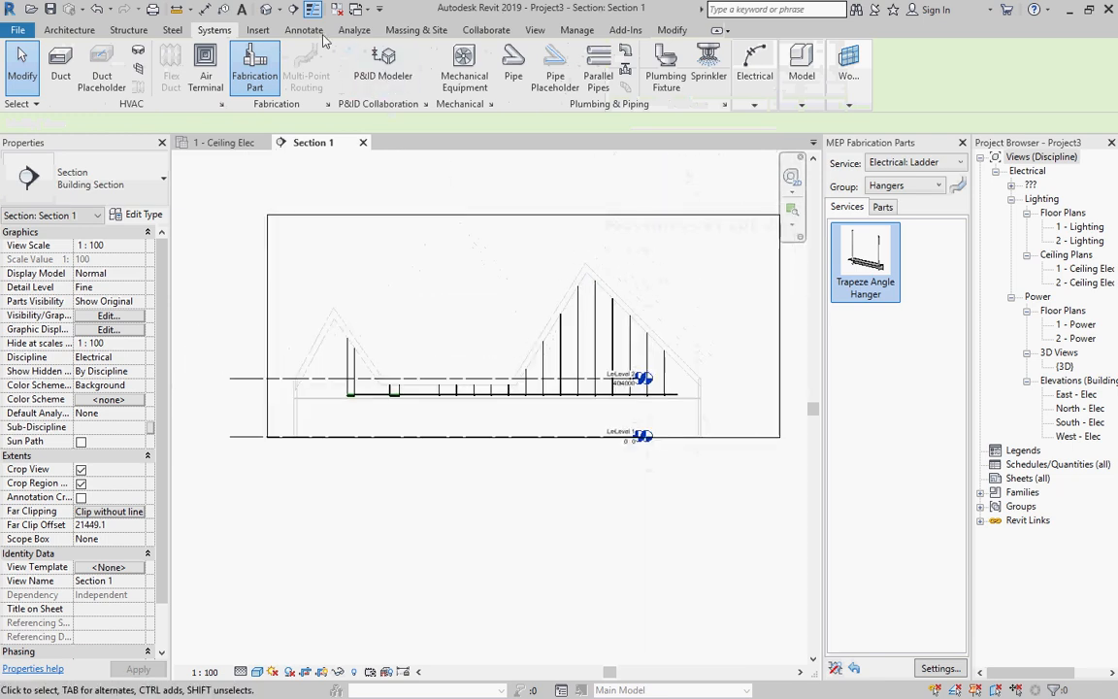
# Open the default 3D view and examine the hangers along both cable tray runs
pyautogui.click(233, 143)
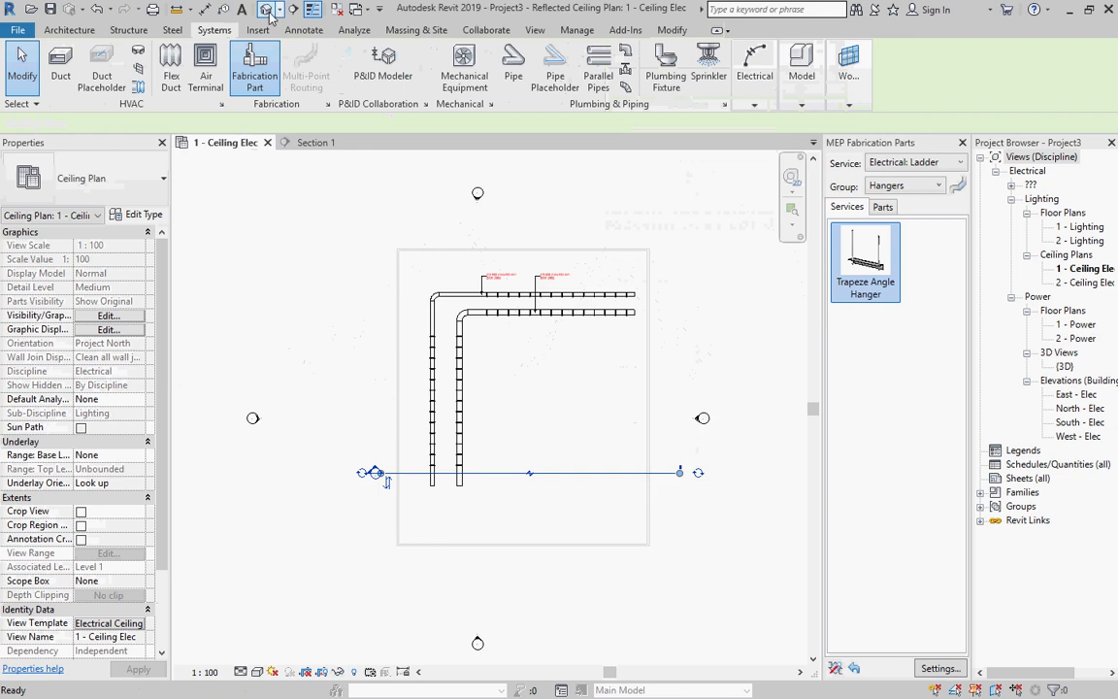
pyautogui.click(268, 12)
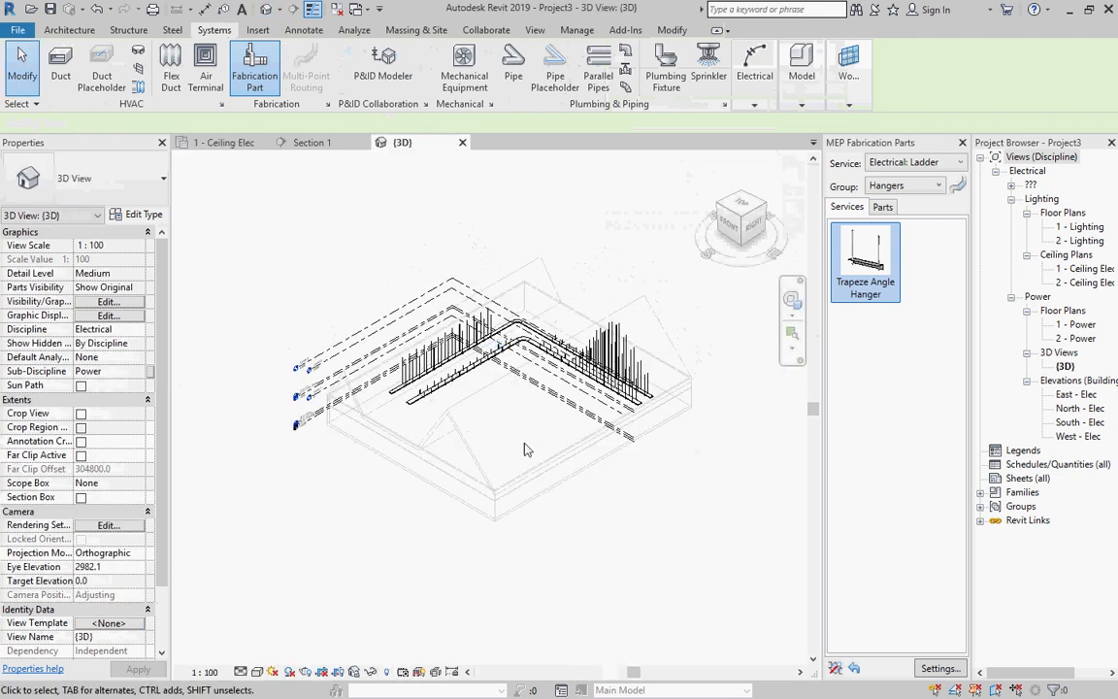
pyautogui.scroll(3, 568, 320)
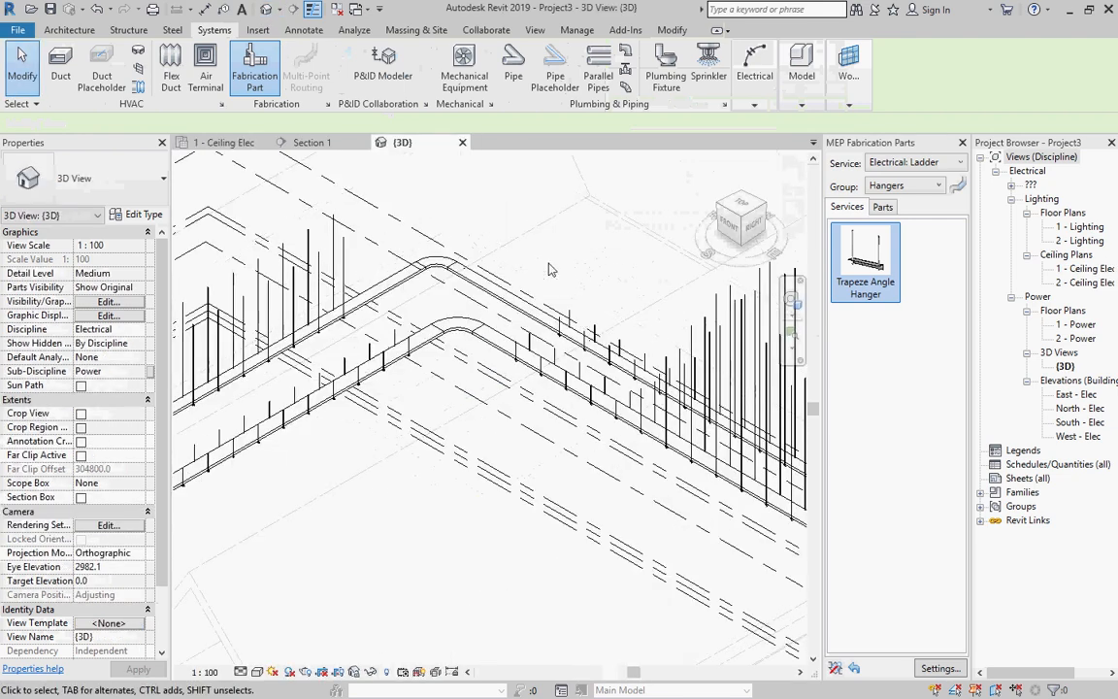
pyautogui.scroll(-2, 544, 262)
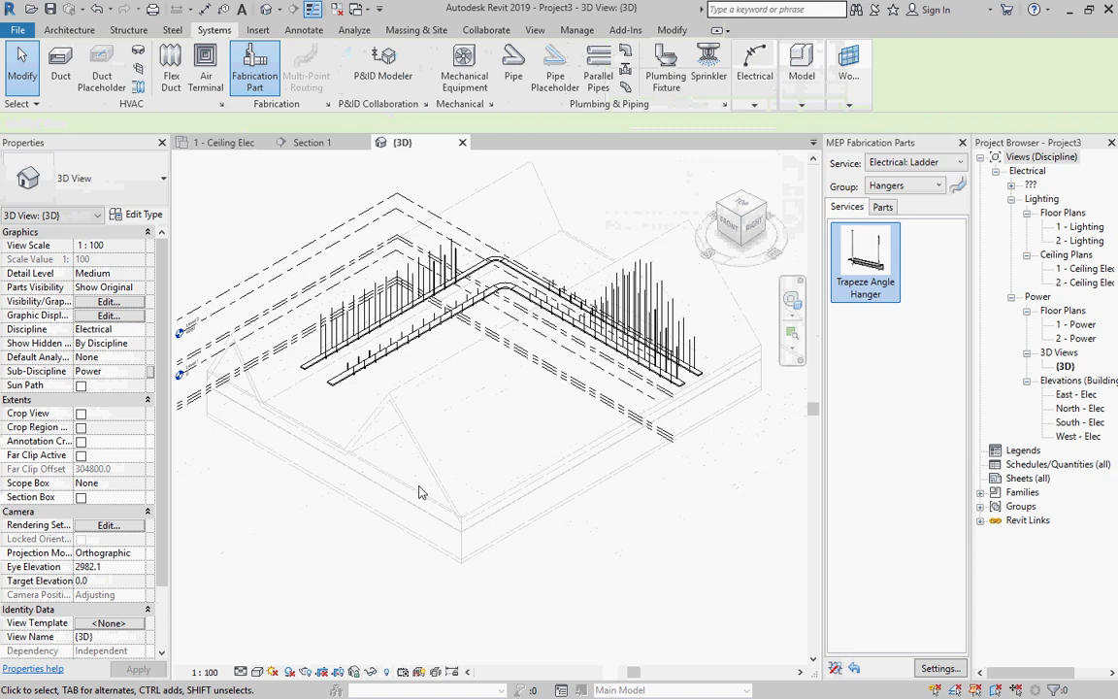
pyautogui.hotkey('ctrl', 'Tab')
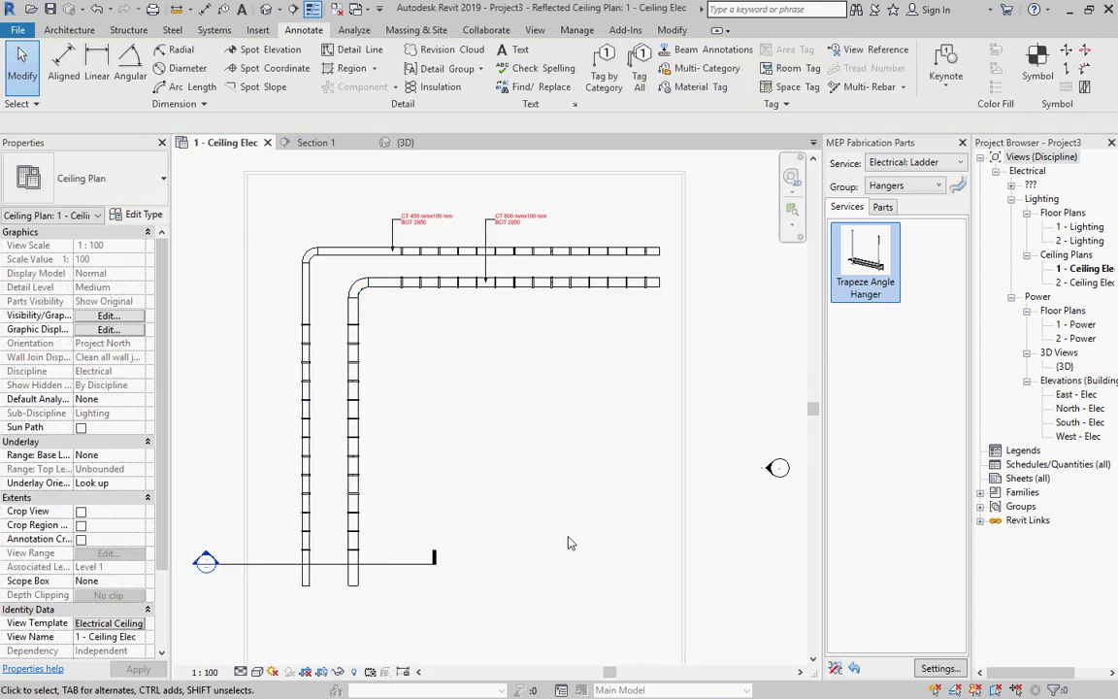
pyautogui.click(405, 142)
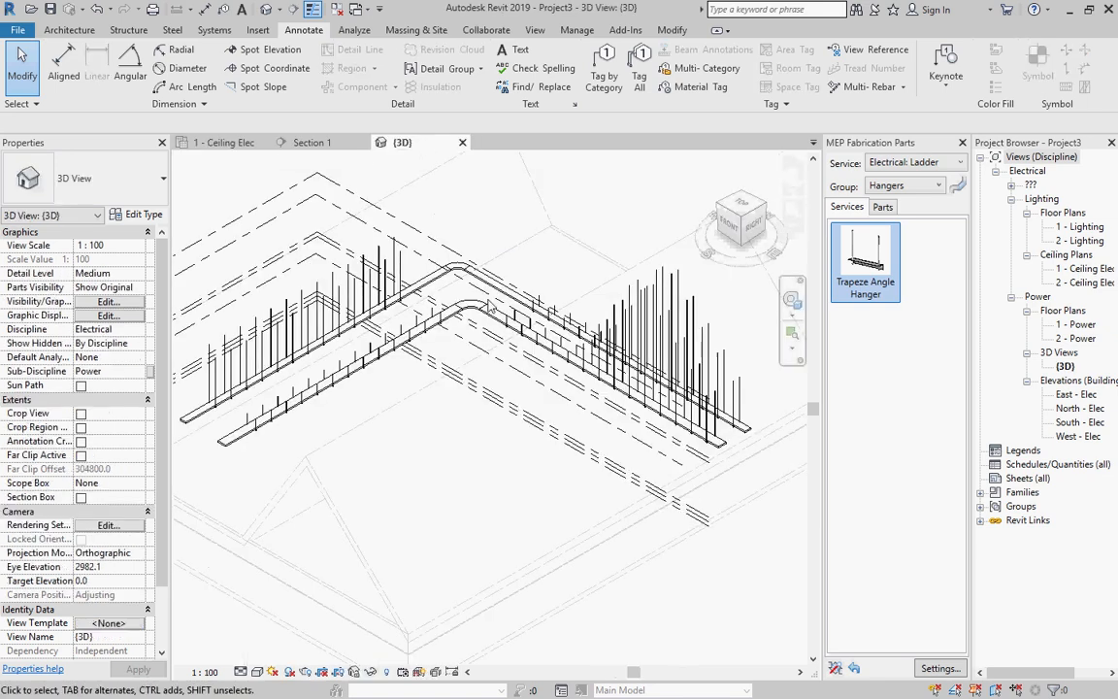
pyautogui.scroll(-2, 544, 369)
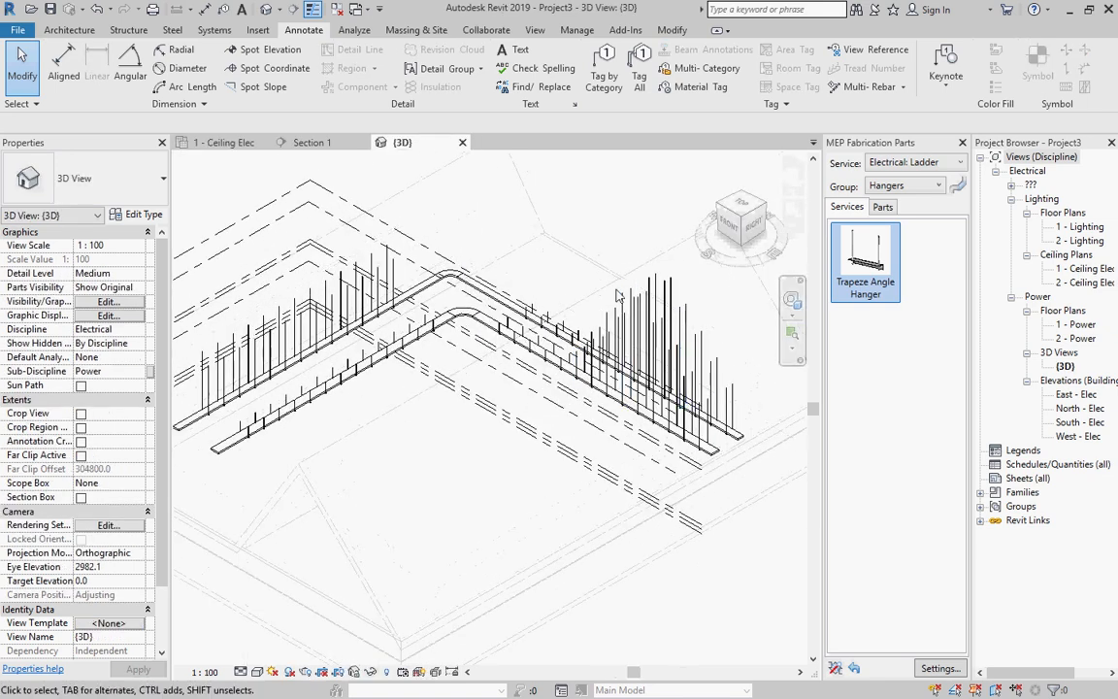
# Set the 3D view's detail level to Fine and its visual style to Shaded
pyautogui.scroll(5, 560, 238)
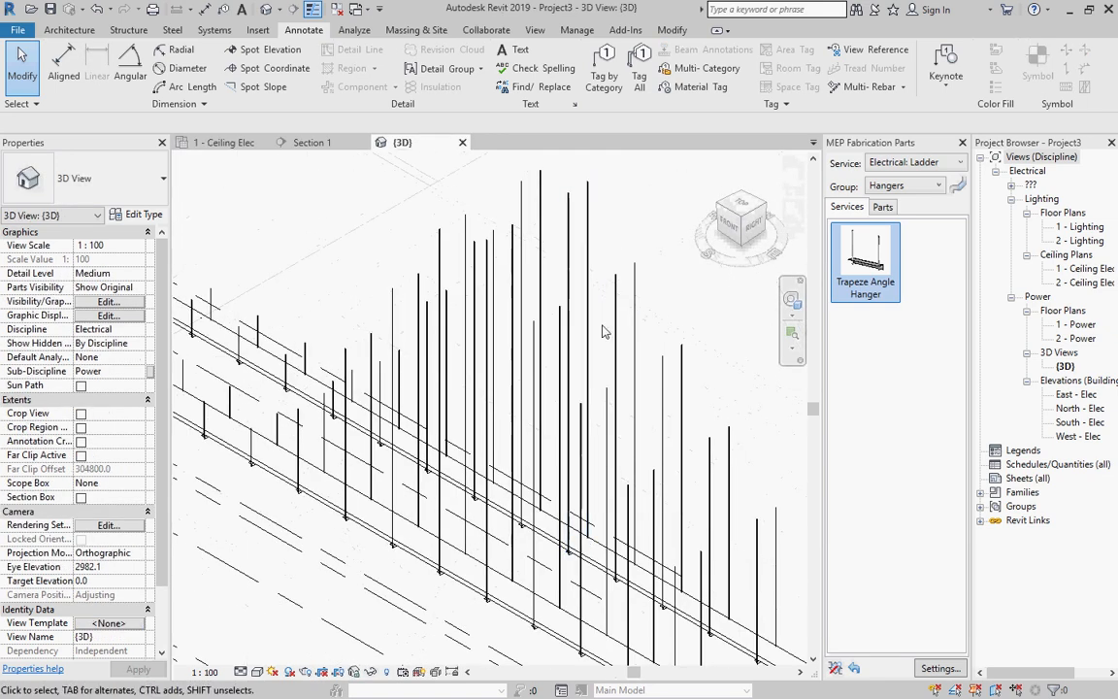
pyautogui.scroll(4, 314, 512)
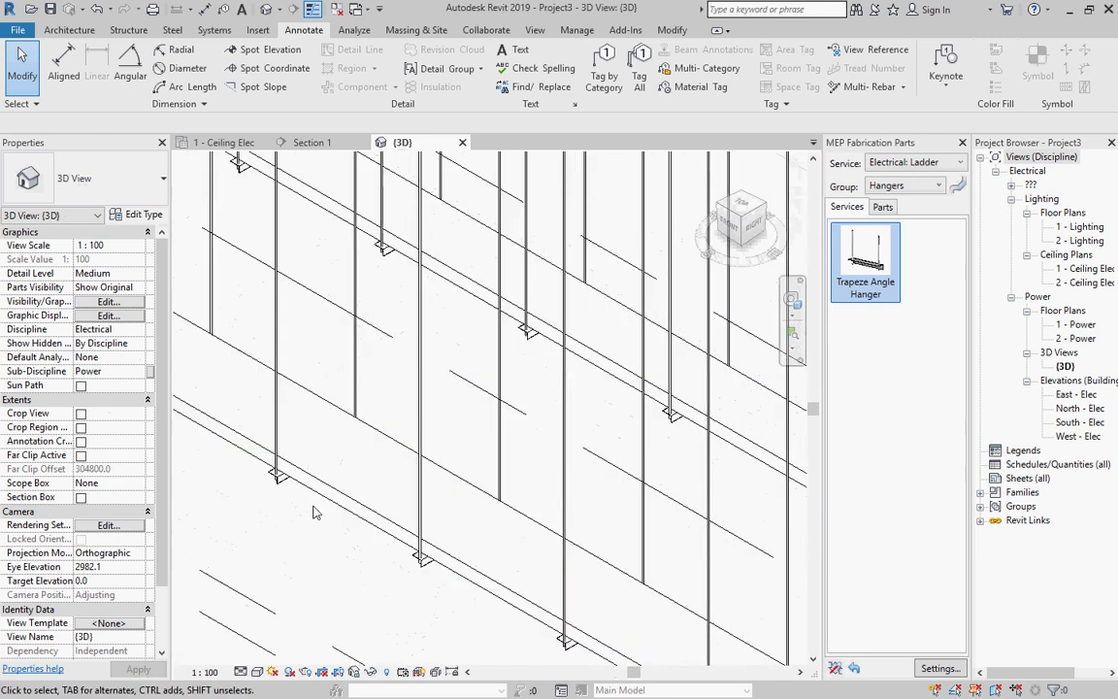
pyautogui.scroll(2, 314, 511)
pyautogui.click(240, 672)
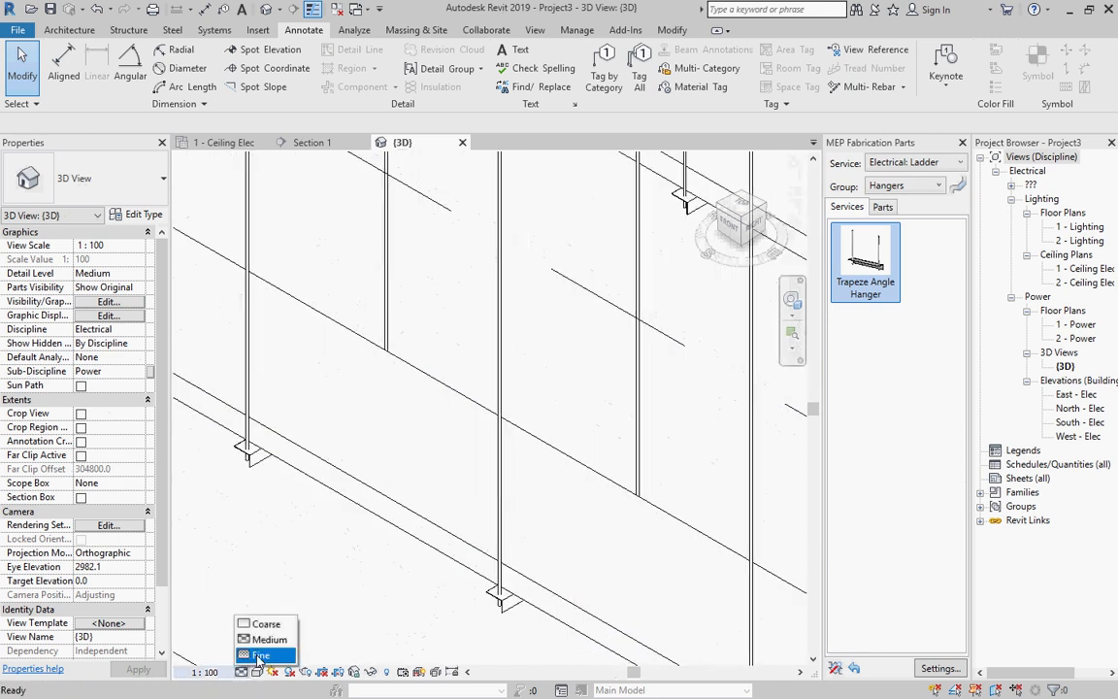
pyautogui.click(260, 657)
pyautogui.click(258, 672)
pyautogui.click(282, 608)
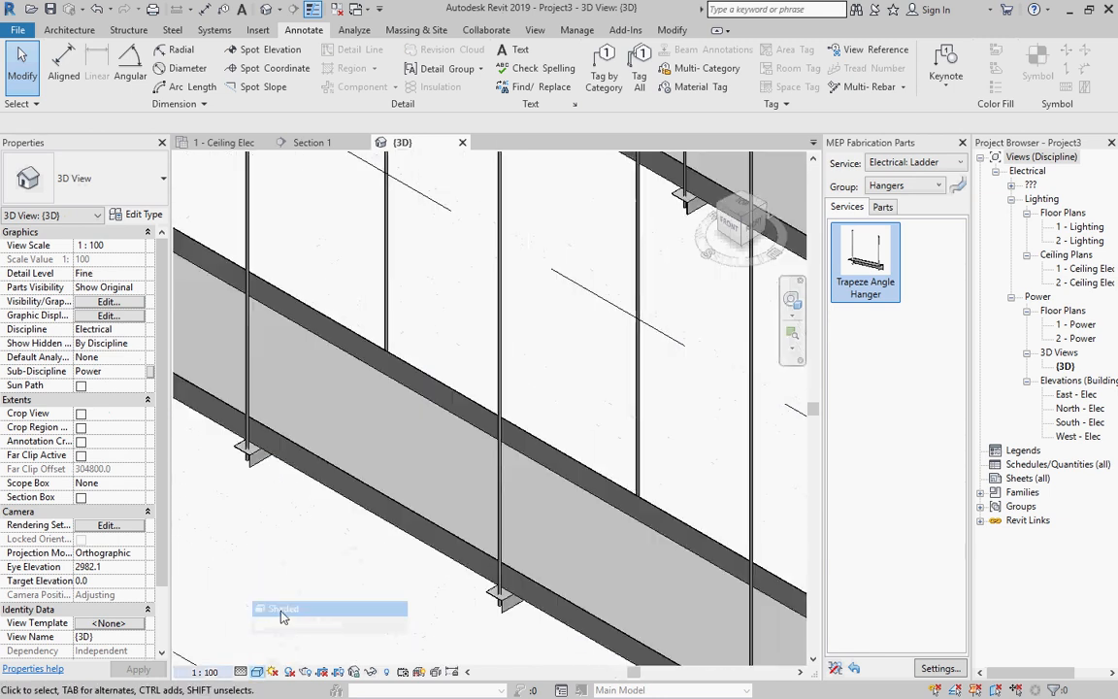
# Examine the shaded cable trays and their trapeze hangers up close, from the open ends to the bends
pyautogui.scroll(-6, 424, 386)
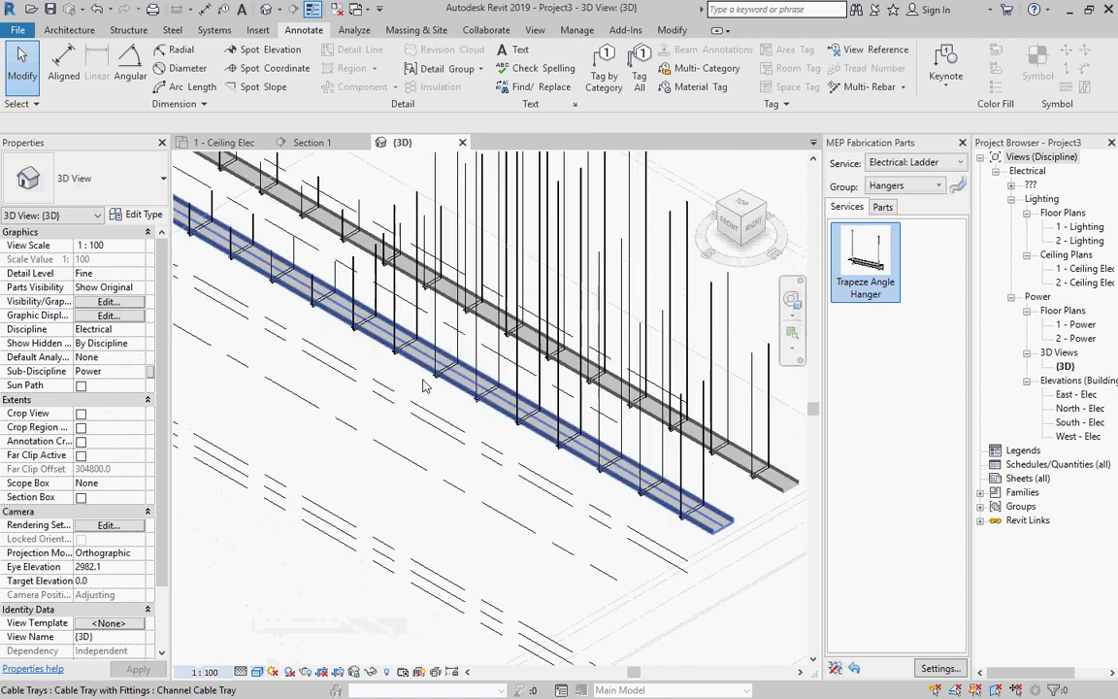
pyautogui.scroll(5, 610, 471)
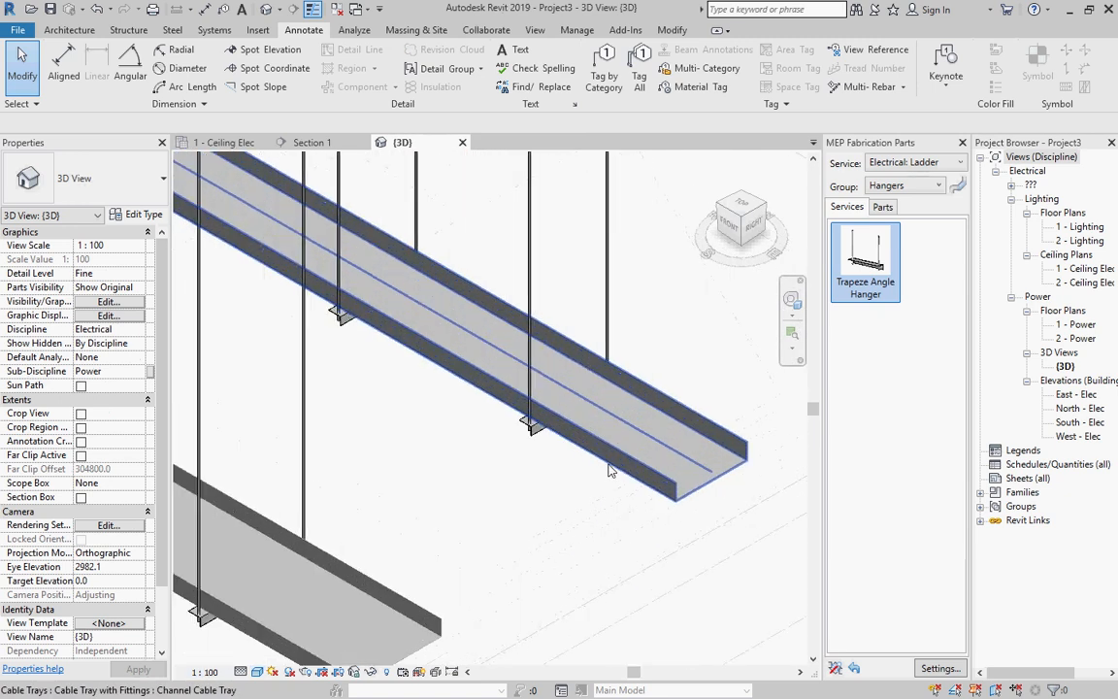
pyautogui.scroll(-6, 524, 510)
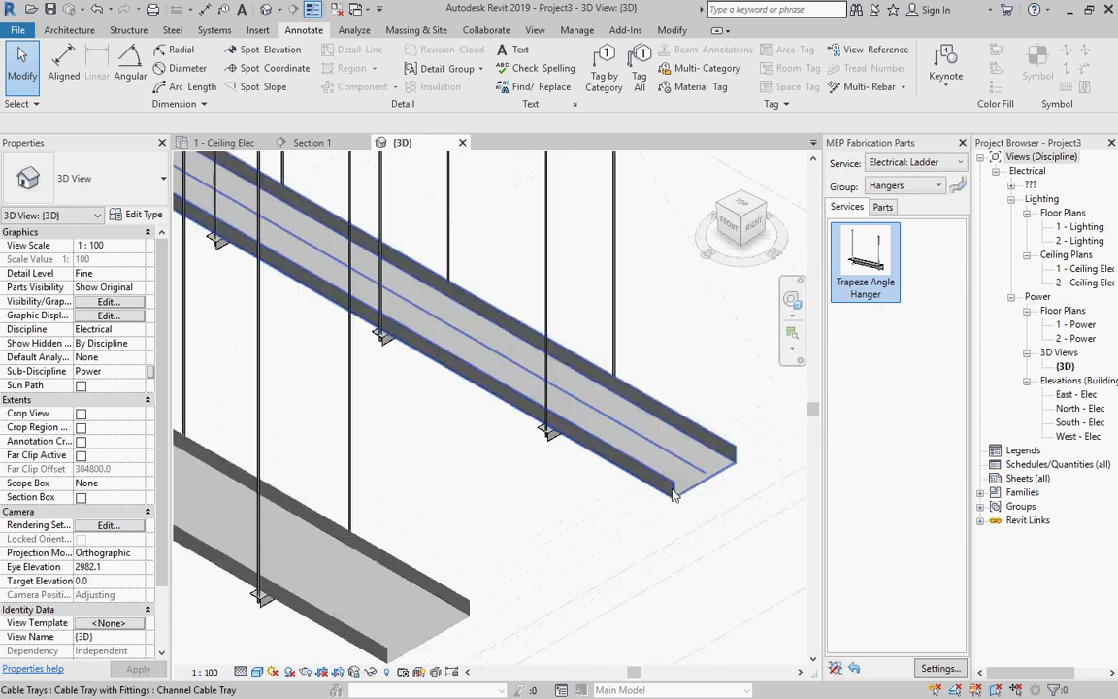
pyautogui.scroll(5, 191, 396)
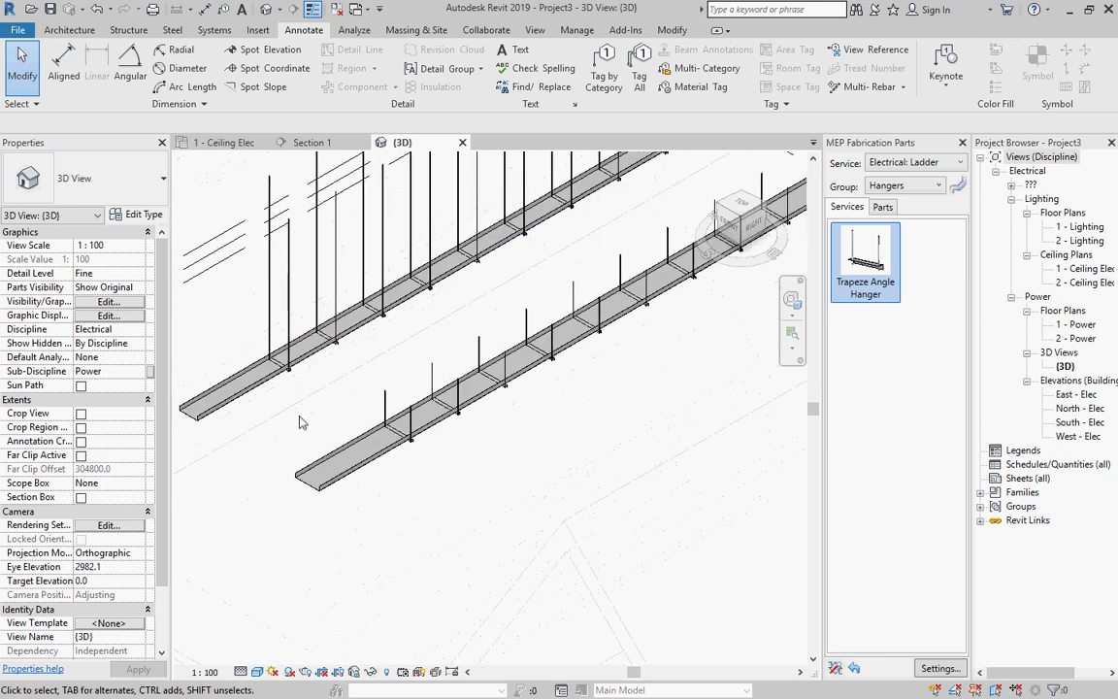
pyautogui.scroll(-4, 300, 428)
pyautogui.scroll(5, 560, 362)
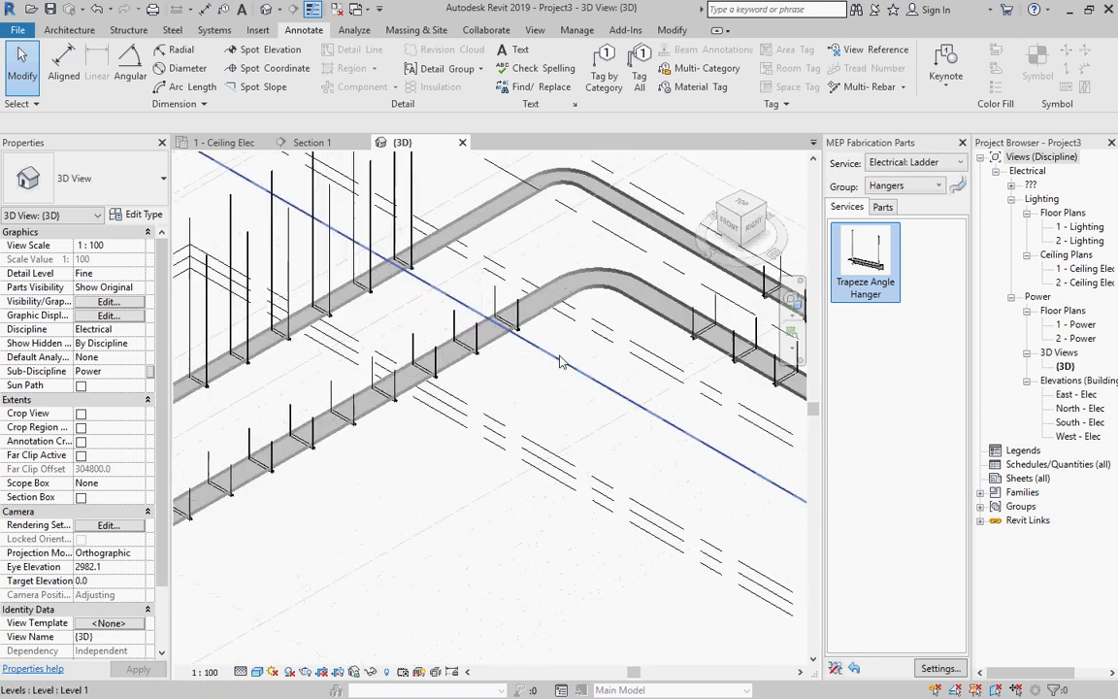
pyautogui.scroll(-5, 567, 357)
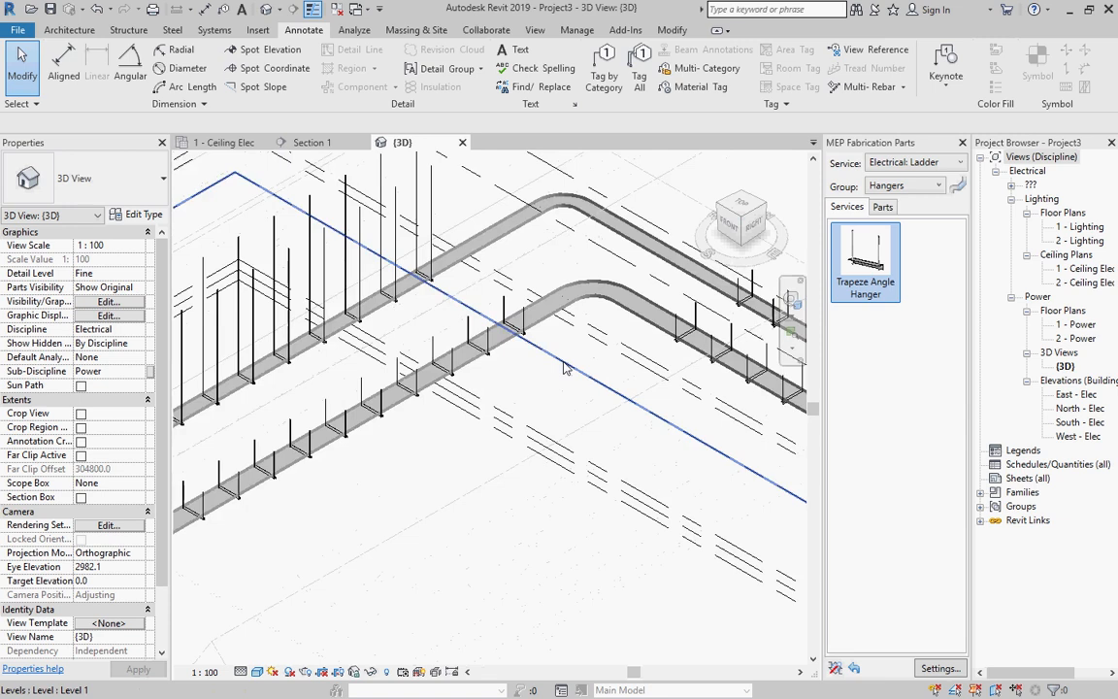
pyautogui.scroll(2, 485, 457)
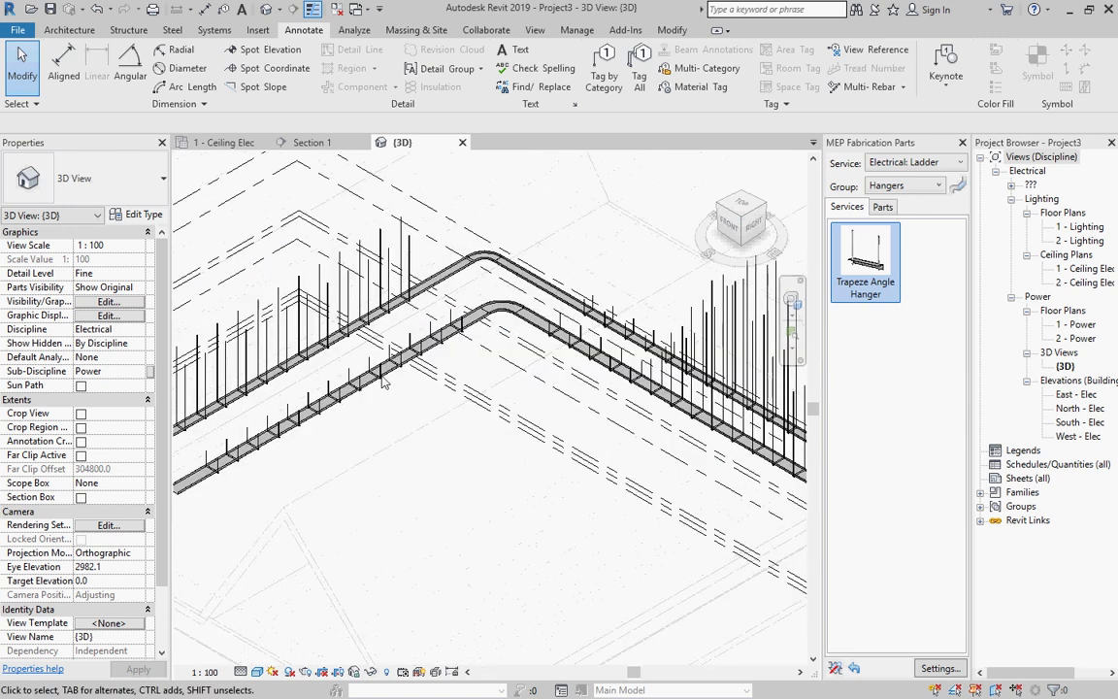
# Look at Section 1, return to the 1 - Ceiling Elec plan and review the services in the Fabrication Settings without changing them
pyautogui.click(318, 143)
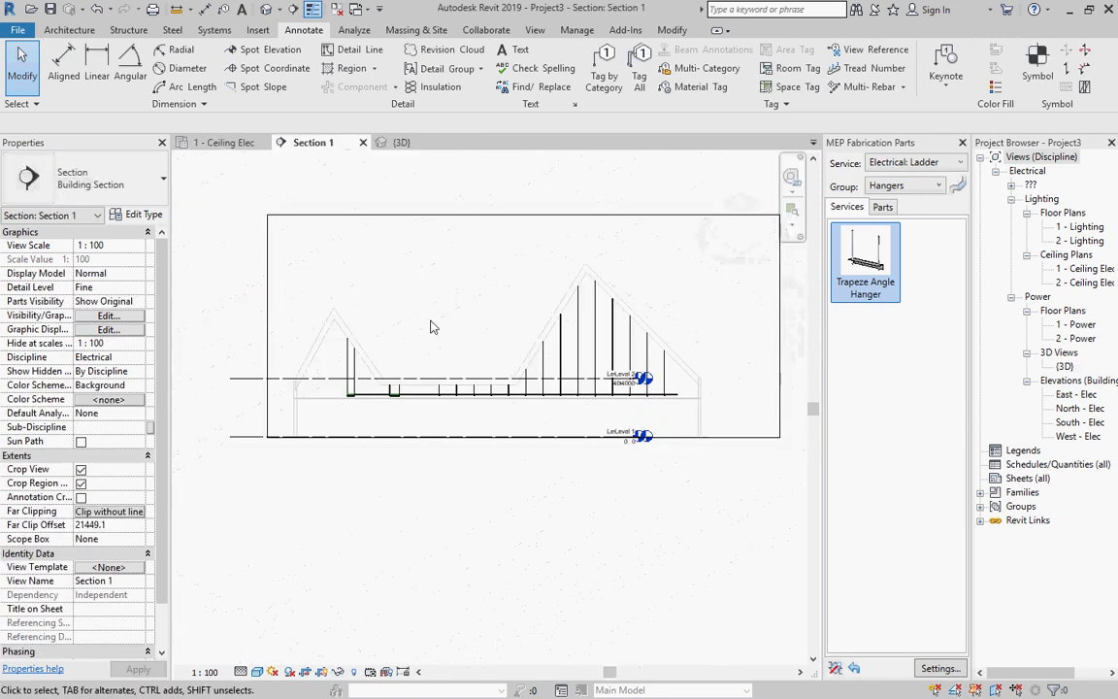
pyautogui.click(223, 143)
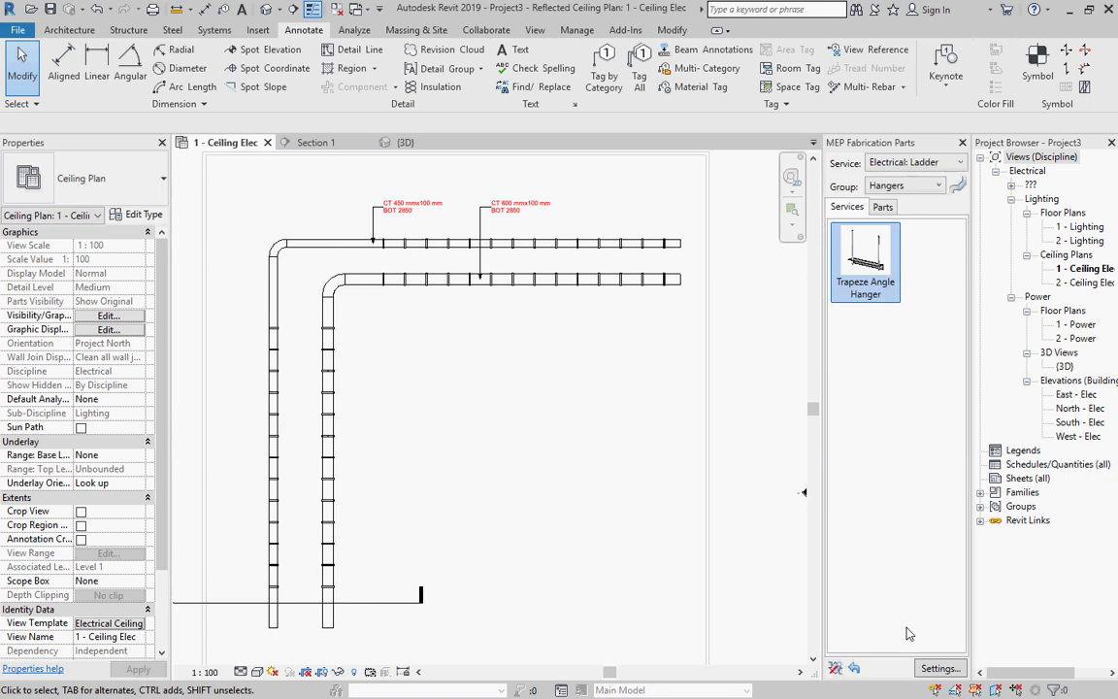
pyautogui.click(940, 668)
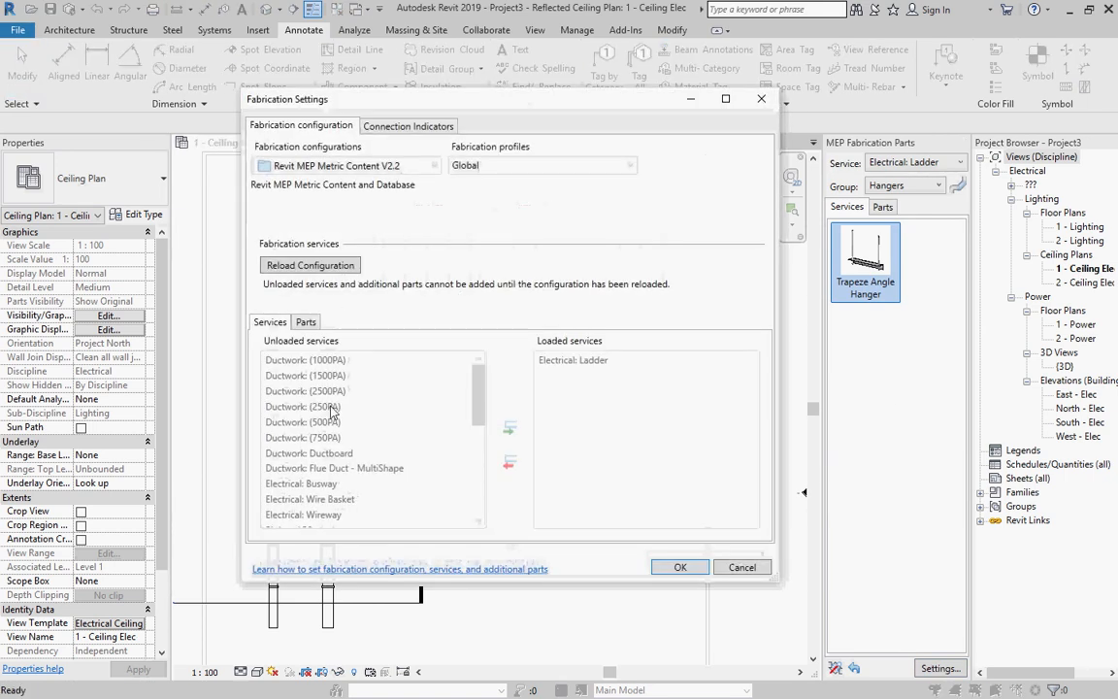
pyautogui.click(761, 99)
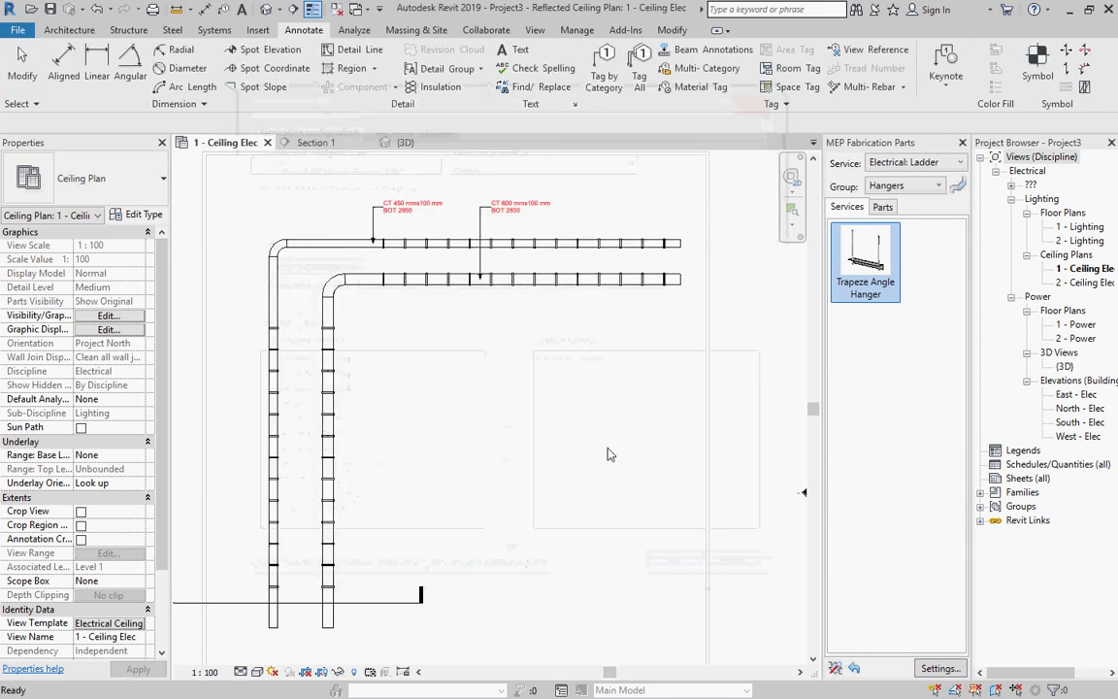
# Extend the tail end of the section line past the building's right-hand wall and go to the section's view
pyautogui.scroll(-2, 612, 456)
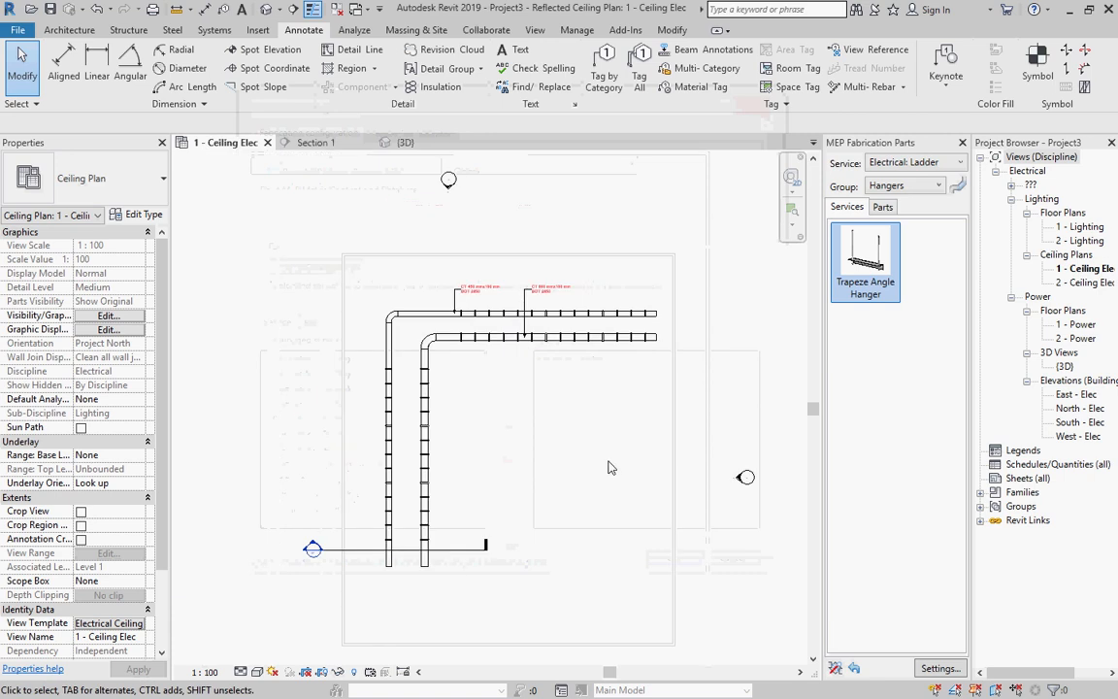
pyautogui.click(481, 550)
pyautogui.moveTo(483, 550); pyautogui.dragTo(709, 551)
pyautogui.click(734, 552)
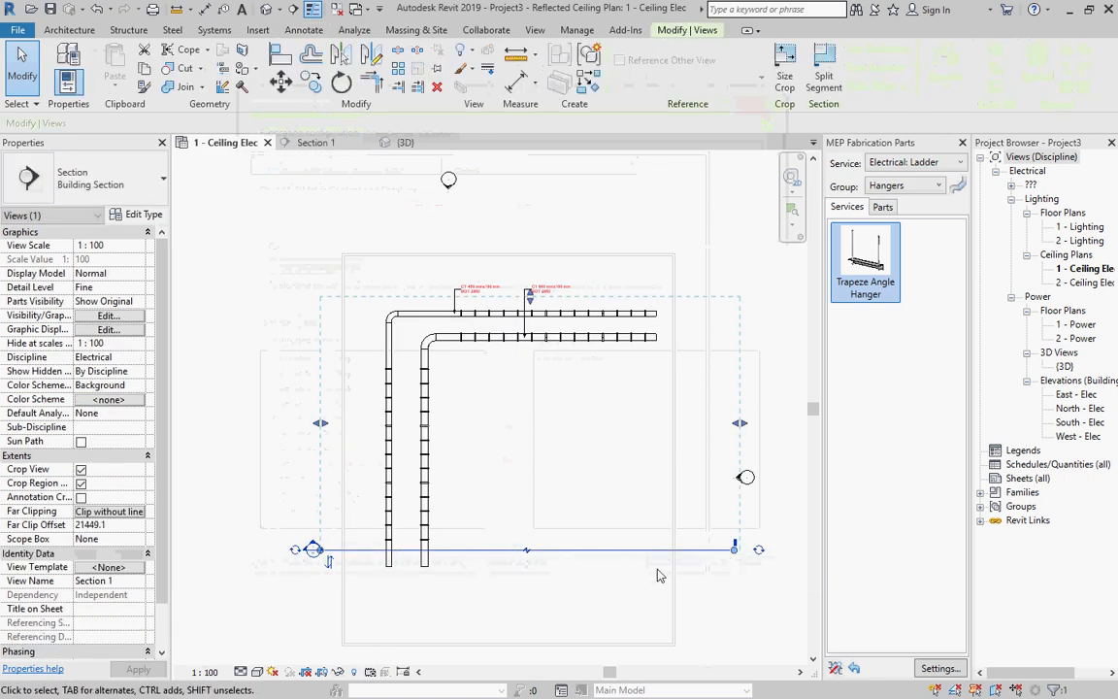
pyautogui.rightClick(571, 550)
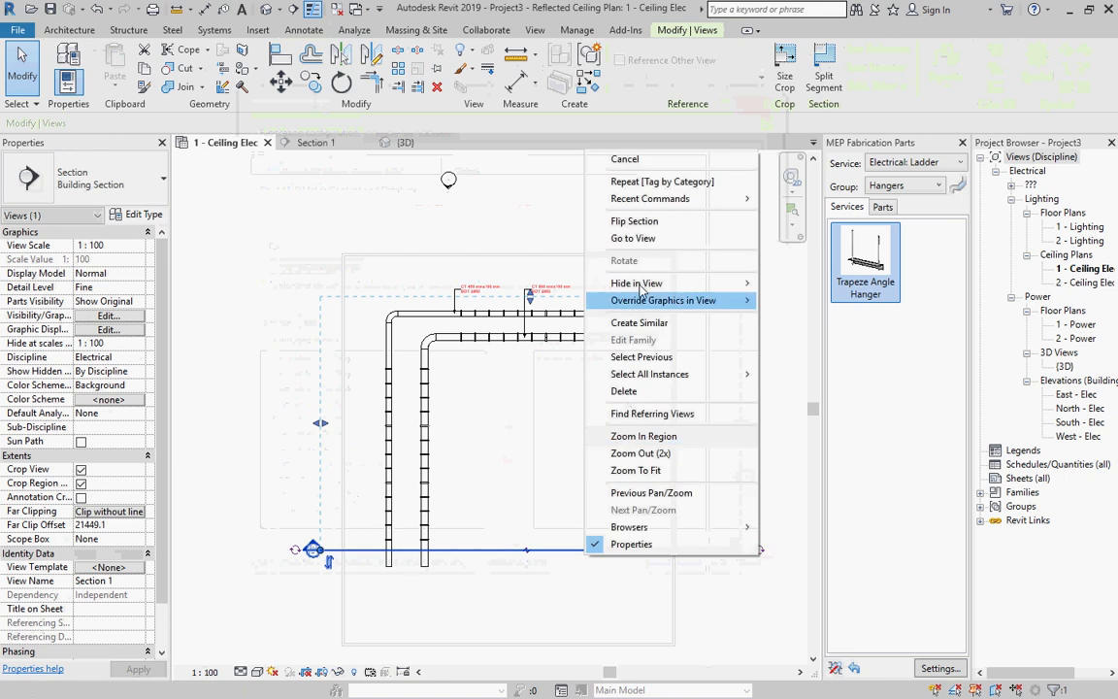
pyautogui.click(631, 238)
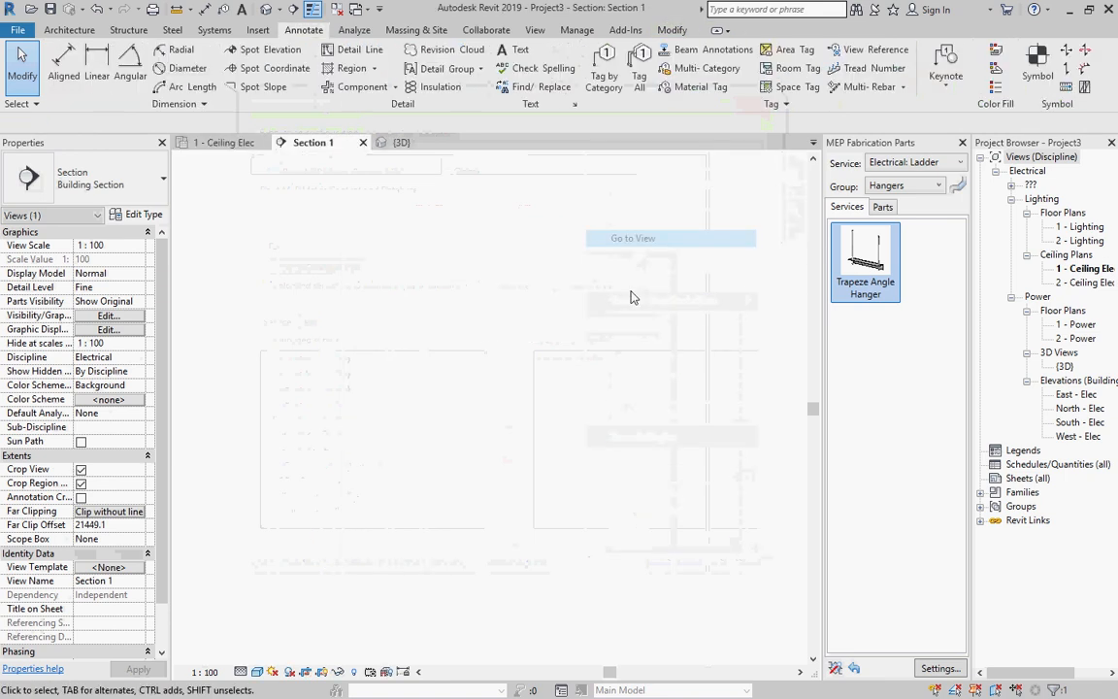
# Examine the complete tray and hanger layout in the 3D view and return to the 1 - Ceiling Elec plan
pyautogui.click(398, 143)
pyautogui.scroll(-3, 503, 449)
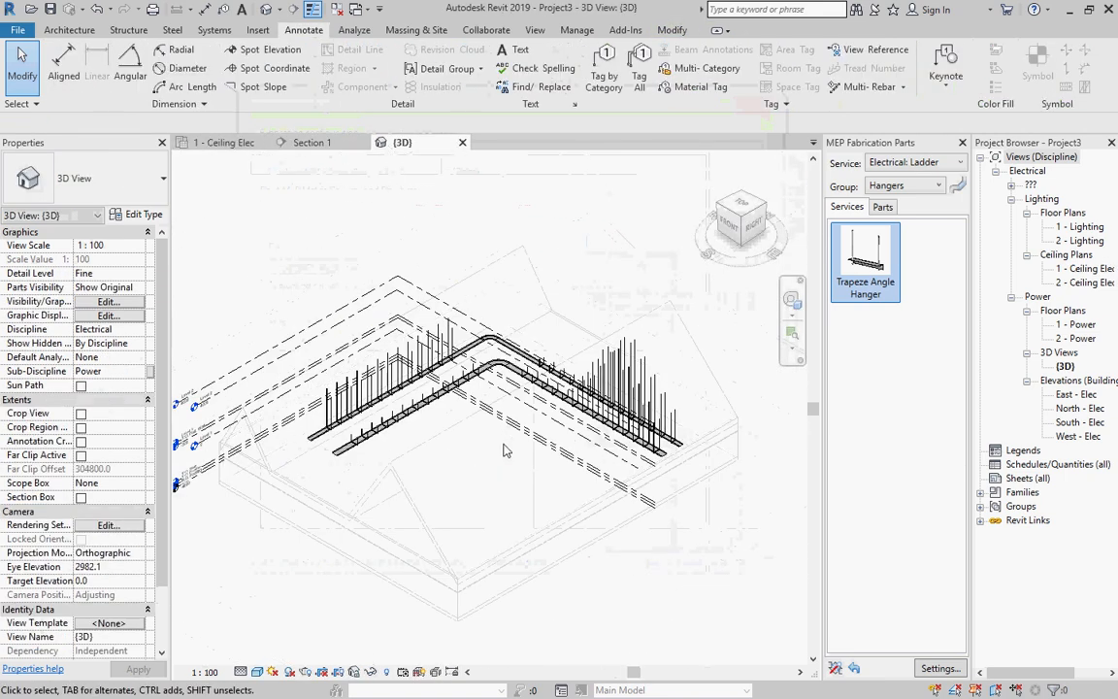
pyautogui.scroll(1, 503, 449)
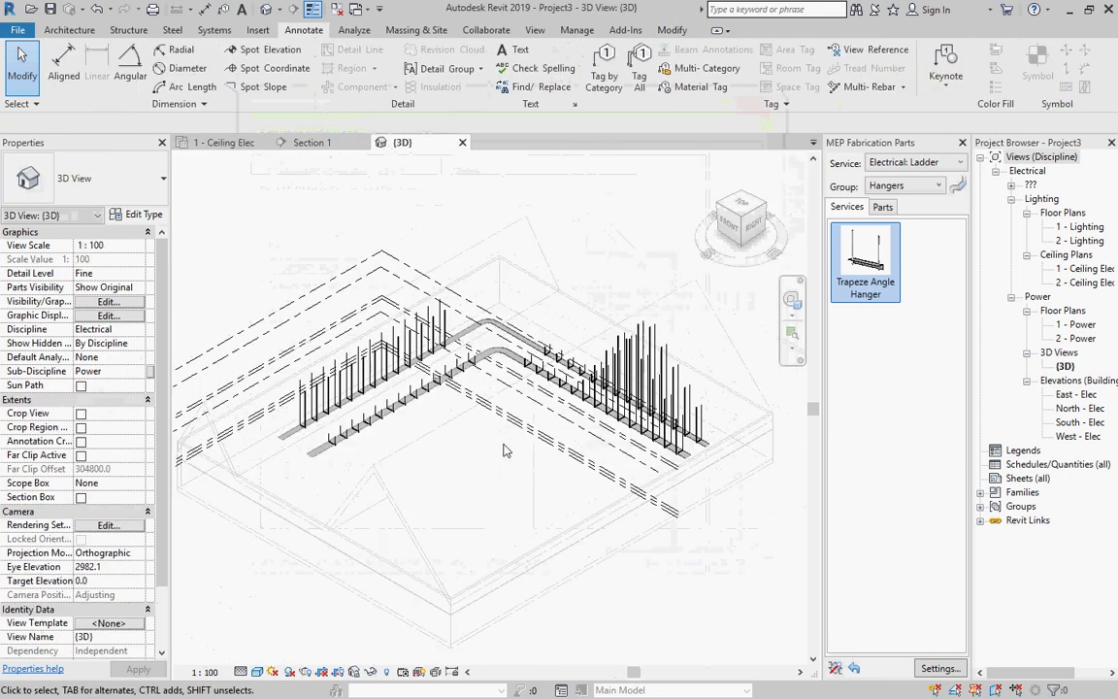
pyautogui.click(233, 144)
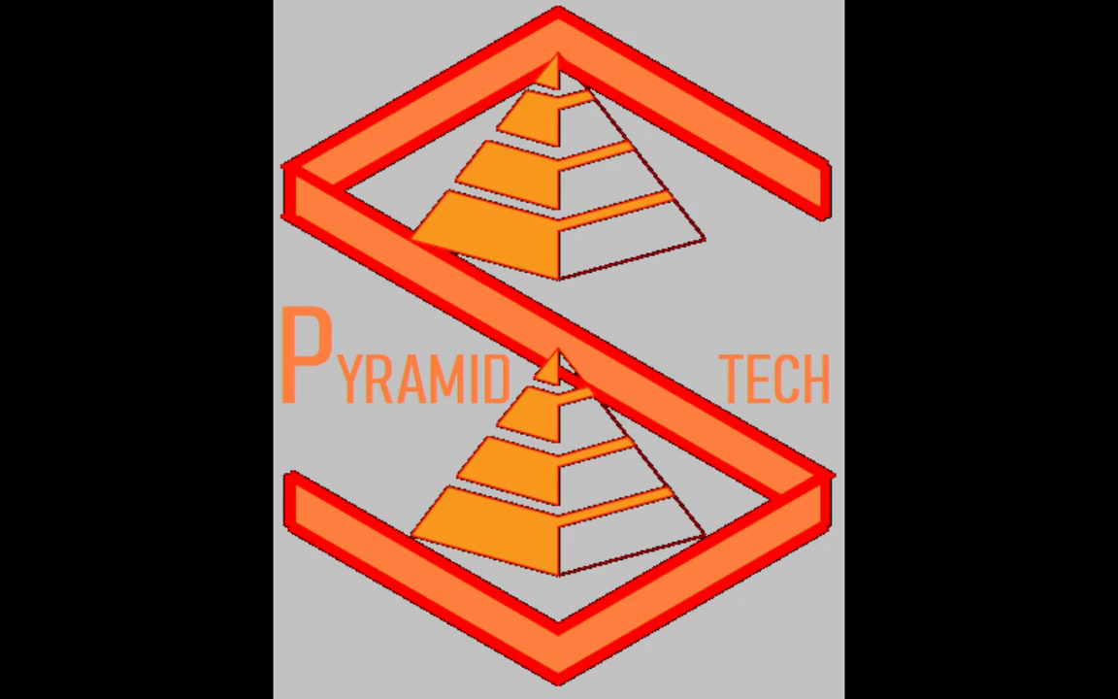